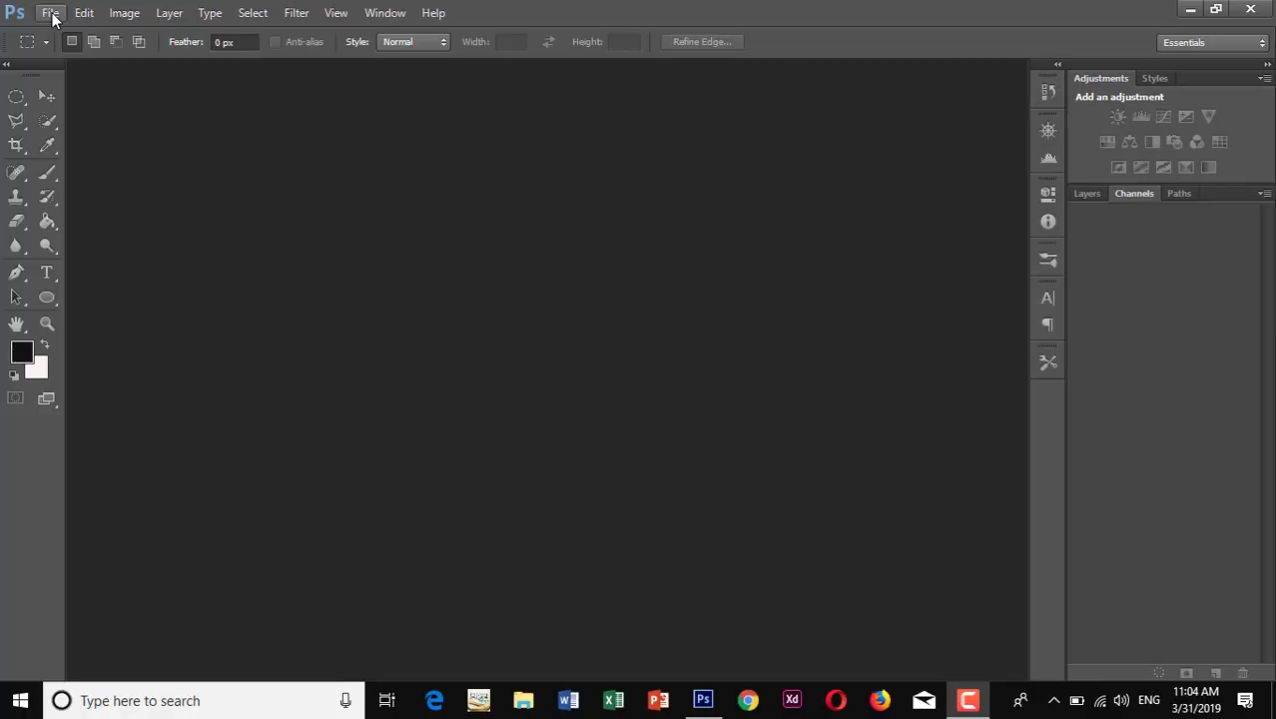
Create a new white 1290 × 720 px document named logo.
click(50, 13)
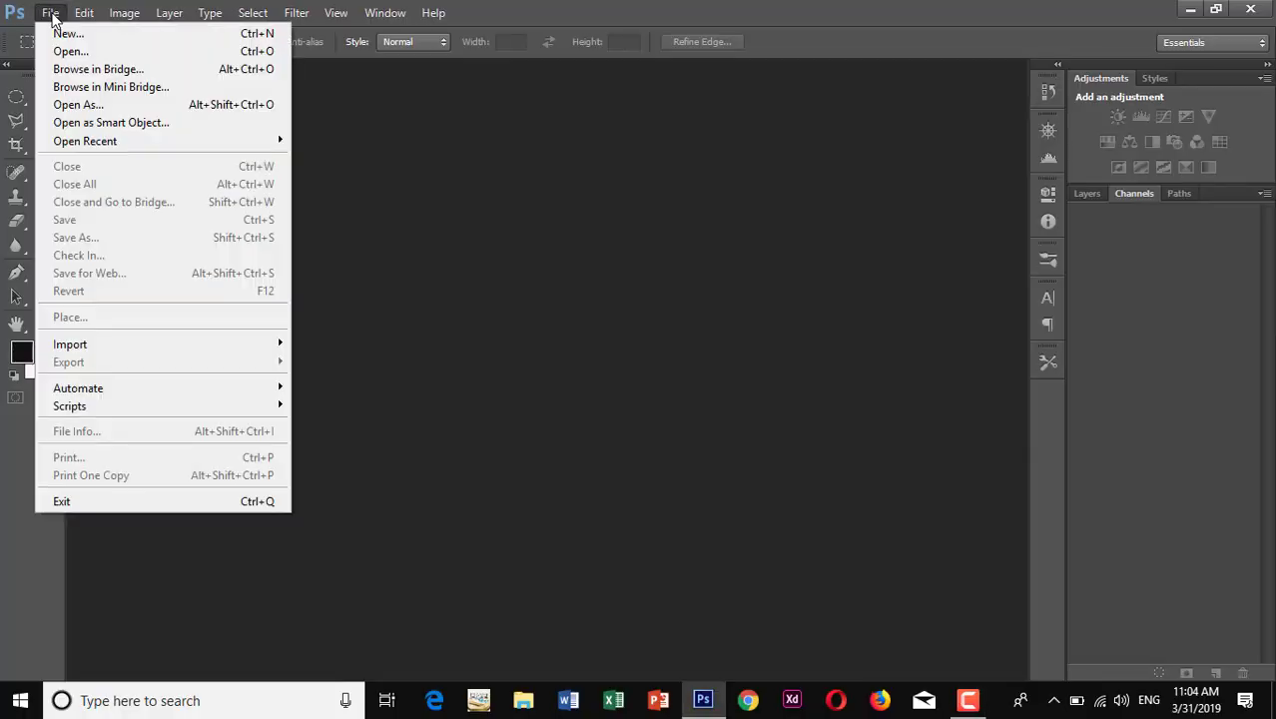
click(114, 34)
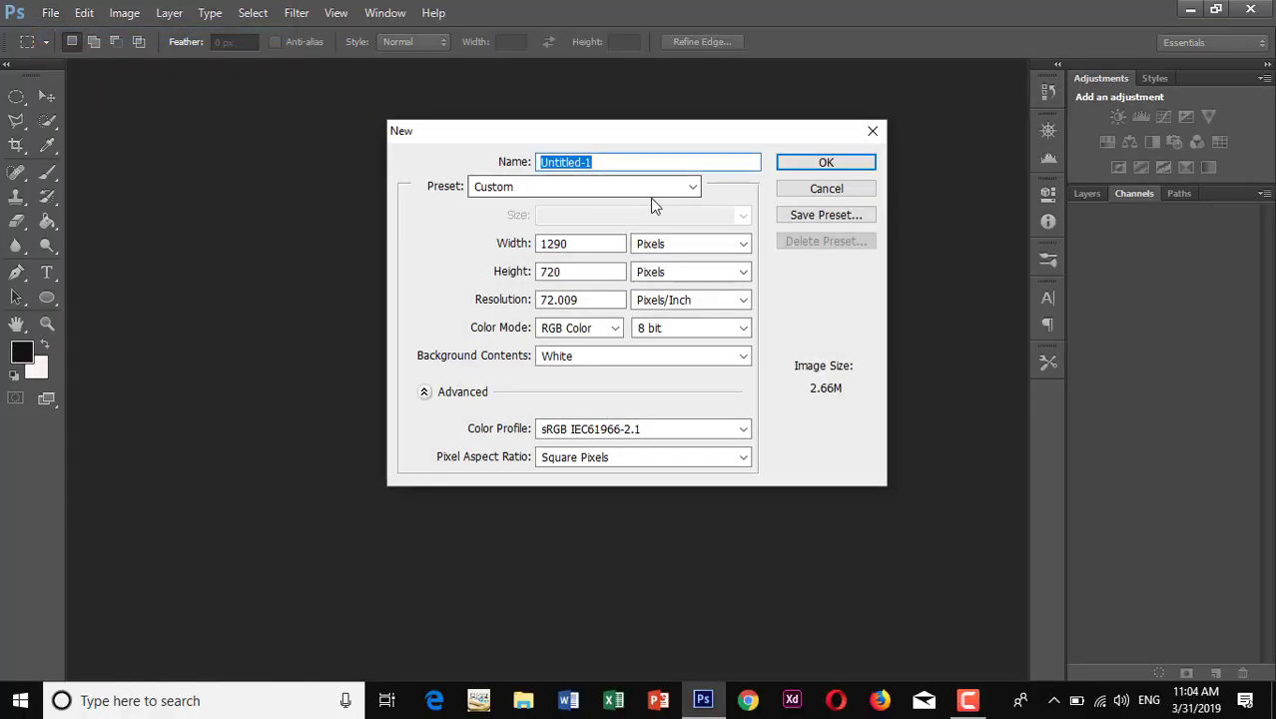
key(BackSpace)
text(logo)
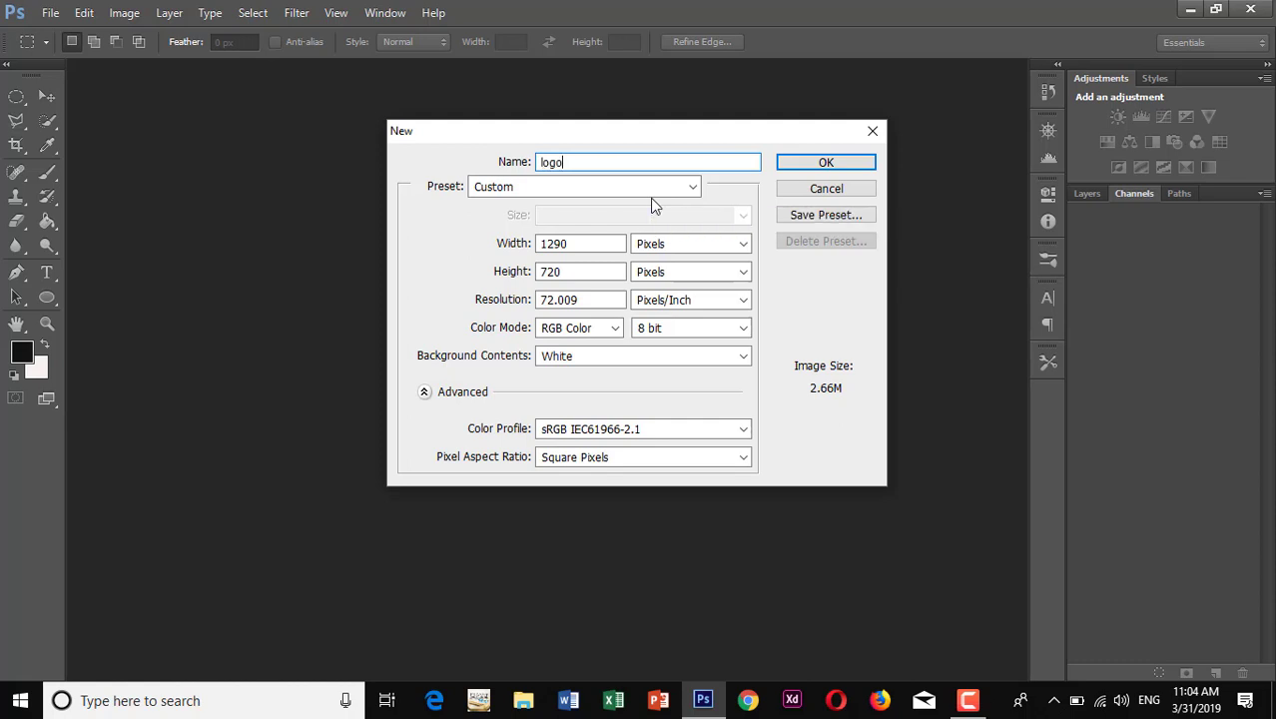
key(Return)
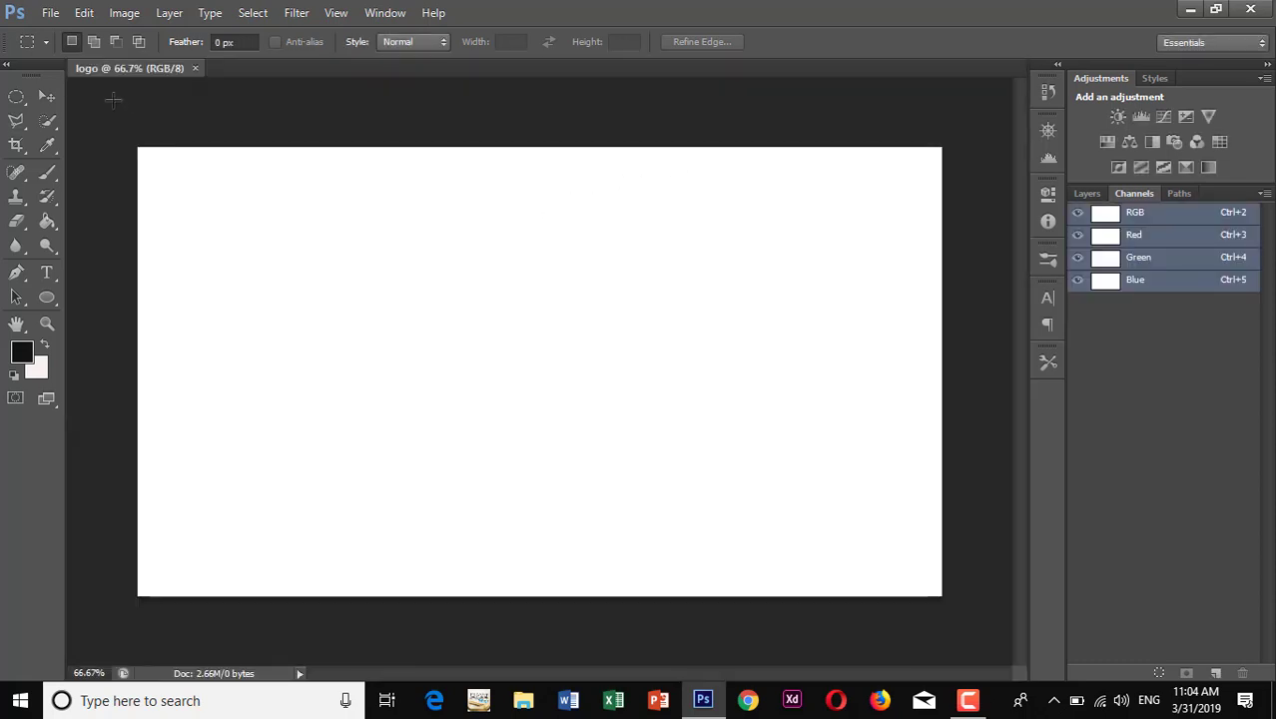
click(50, 14)
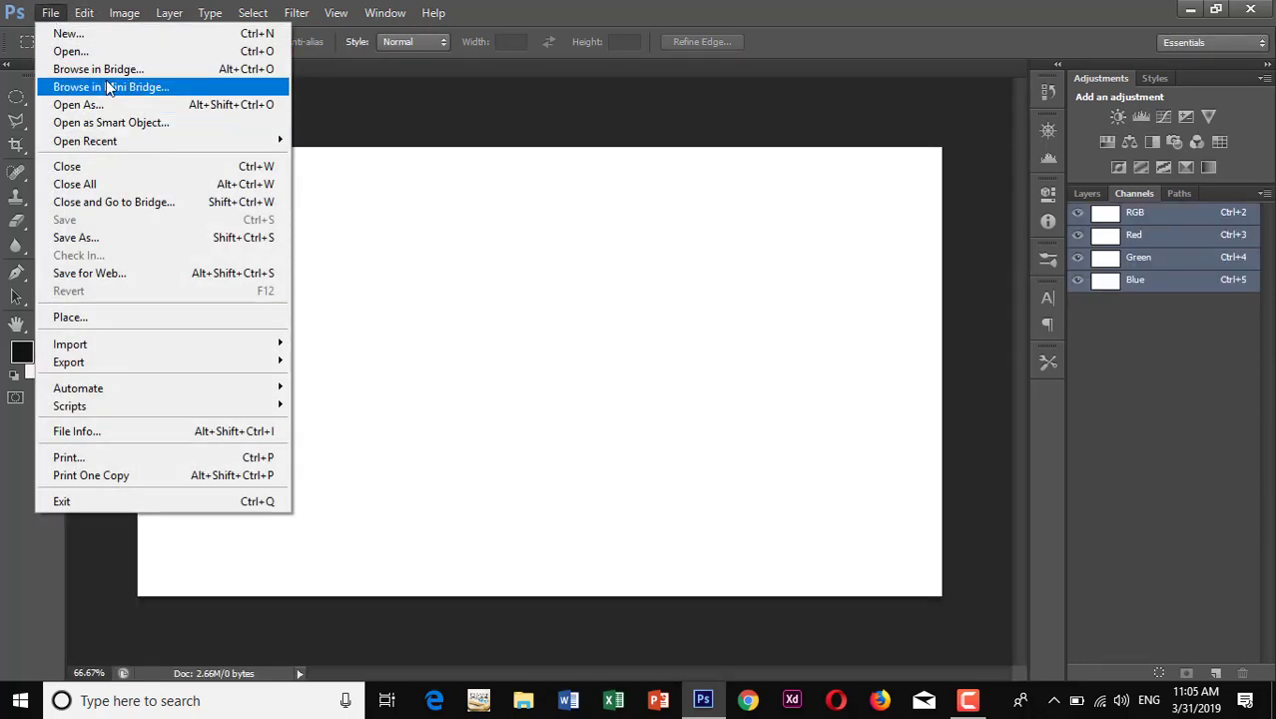
click(761, 127)
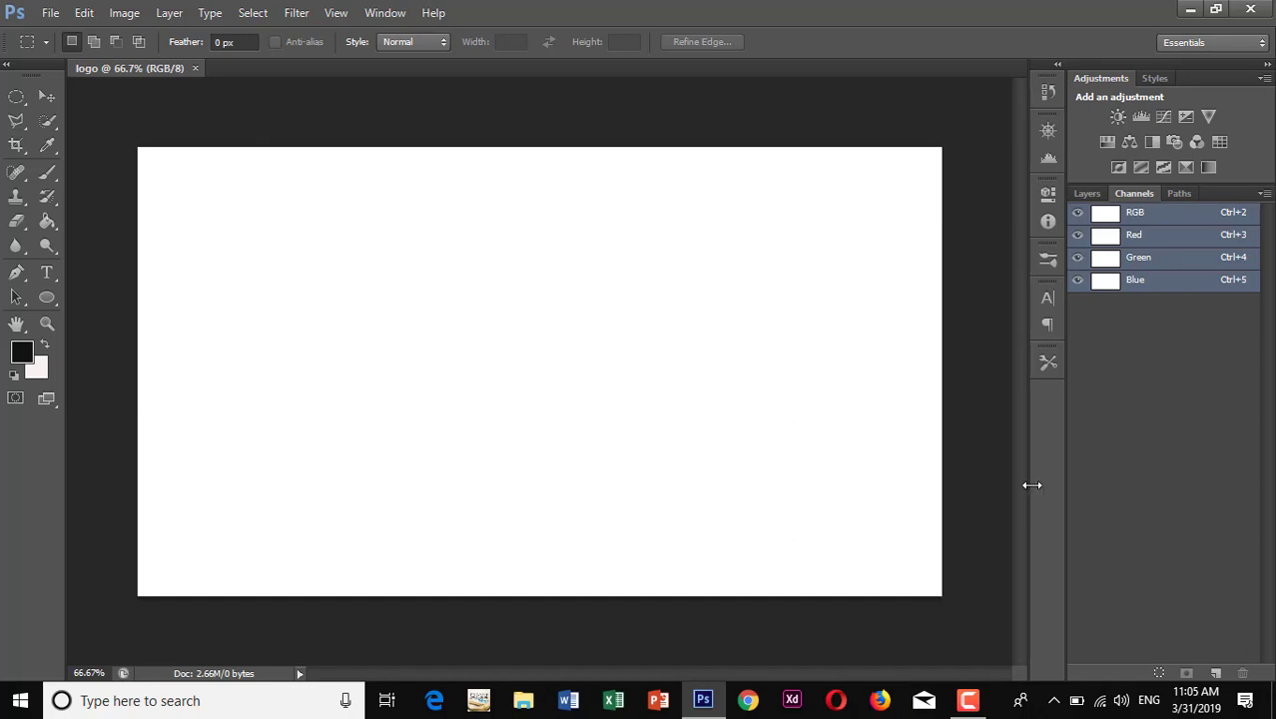
Add a Gradient Fill layer with Radial style, Reverse ticked and 500% scale.
click(1087, 196)
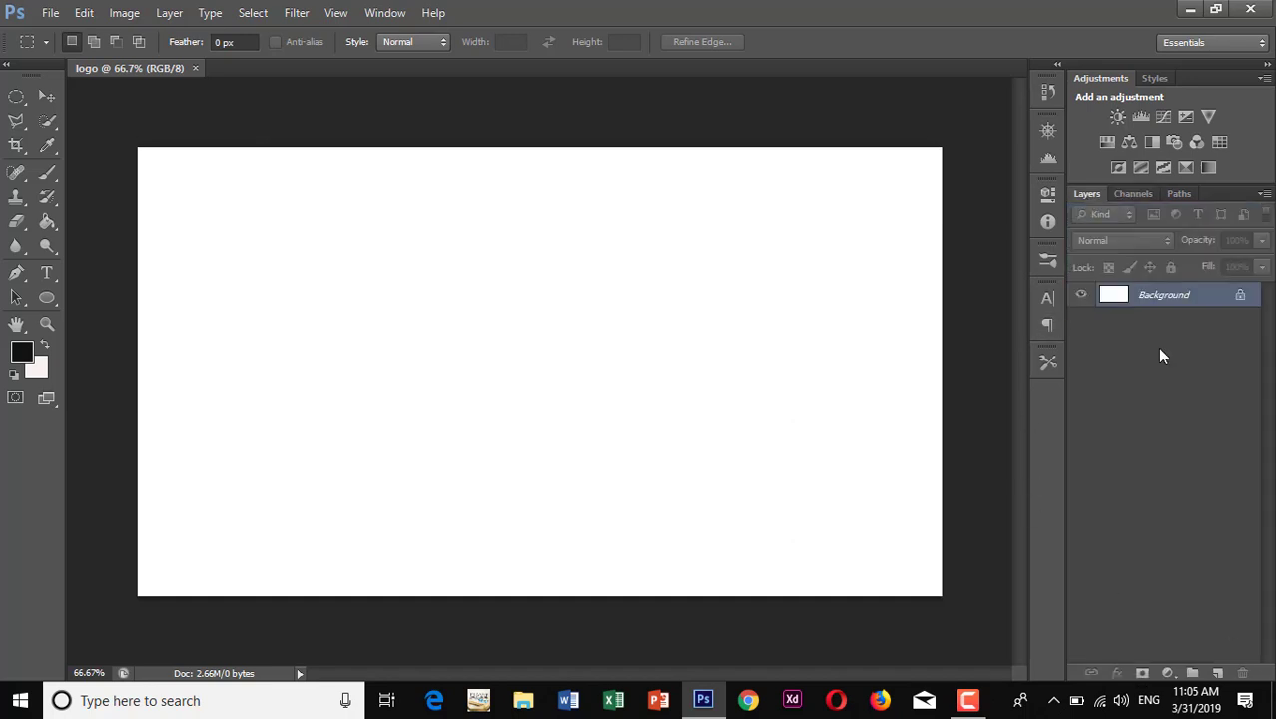
click(1167, 672)
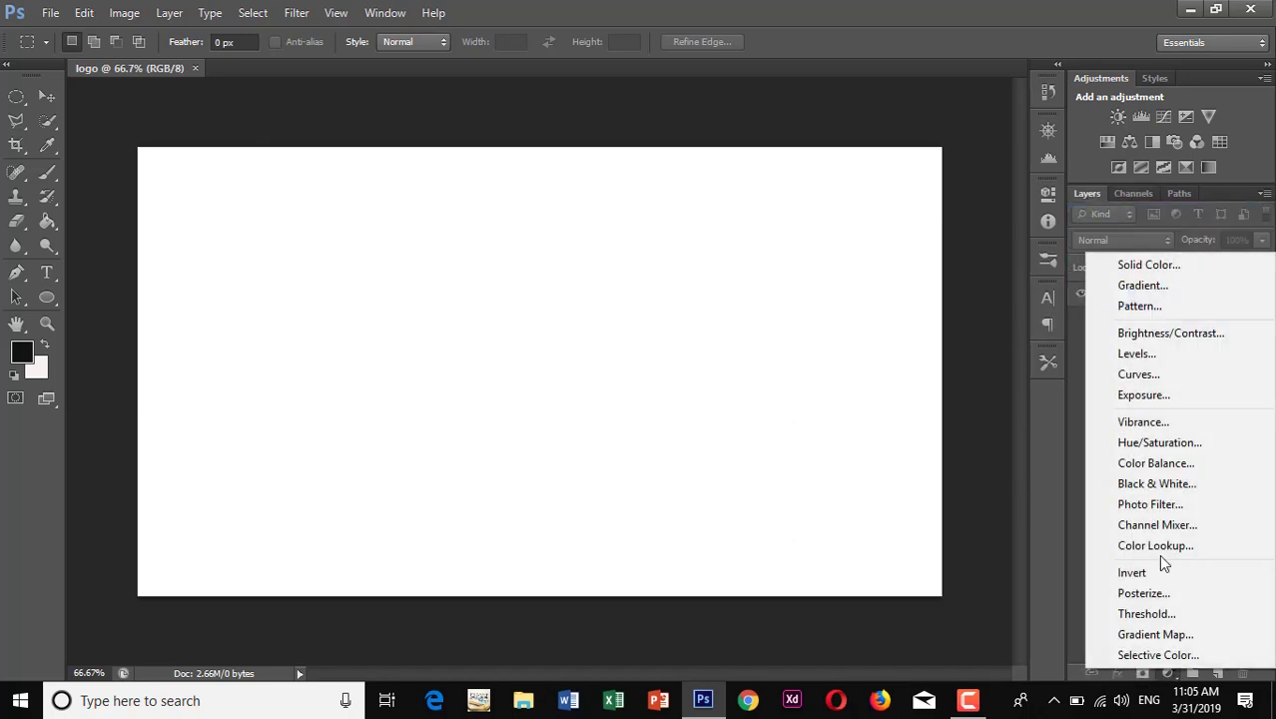
click(1167, 289)
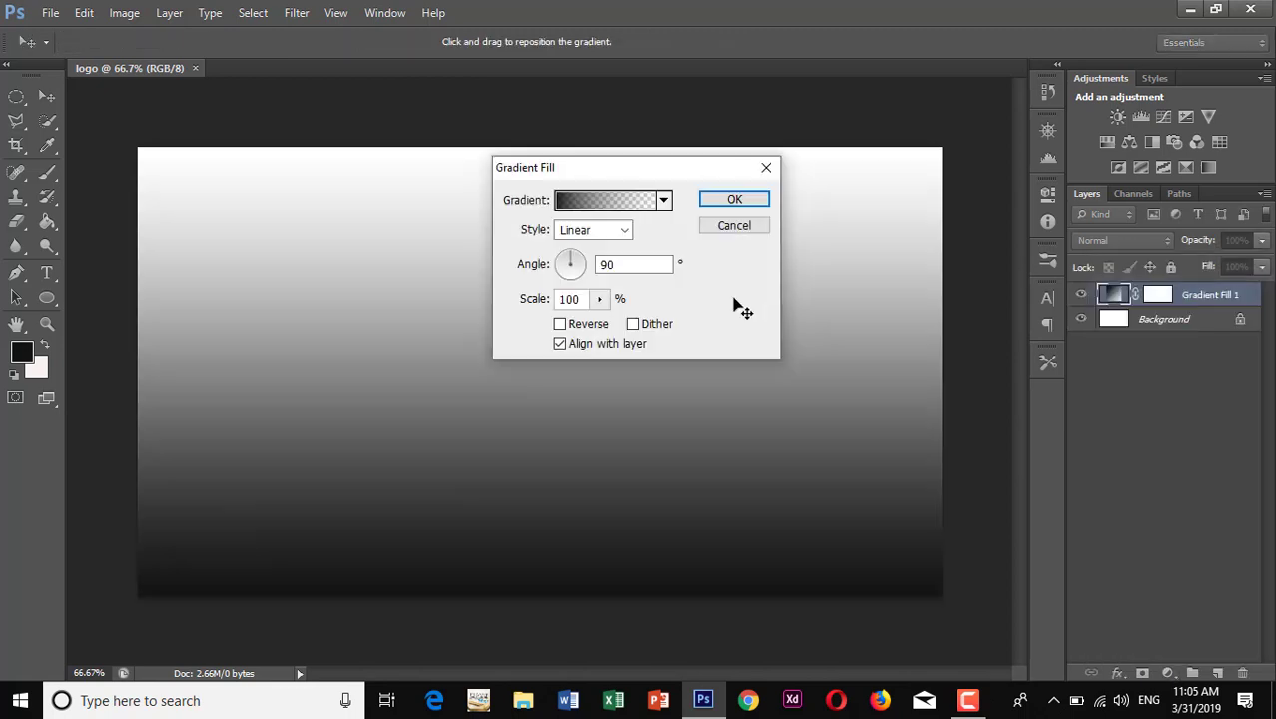
click(626, 231)
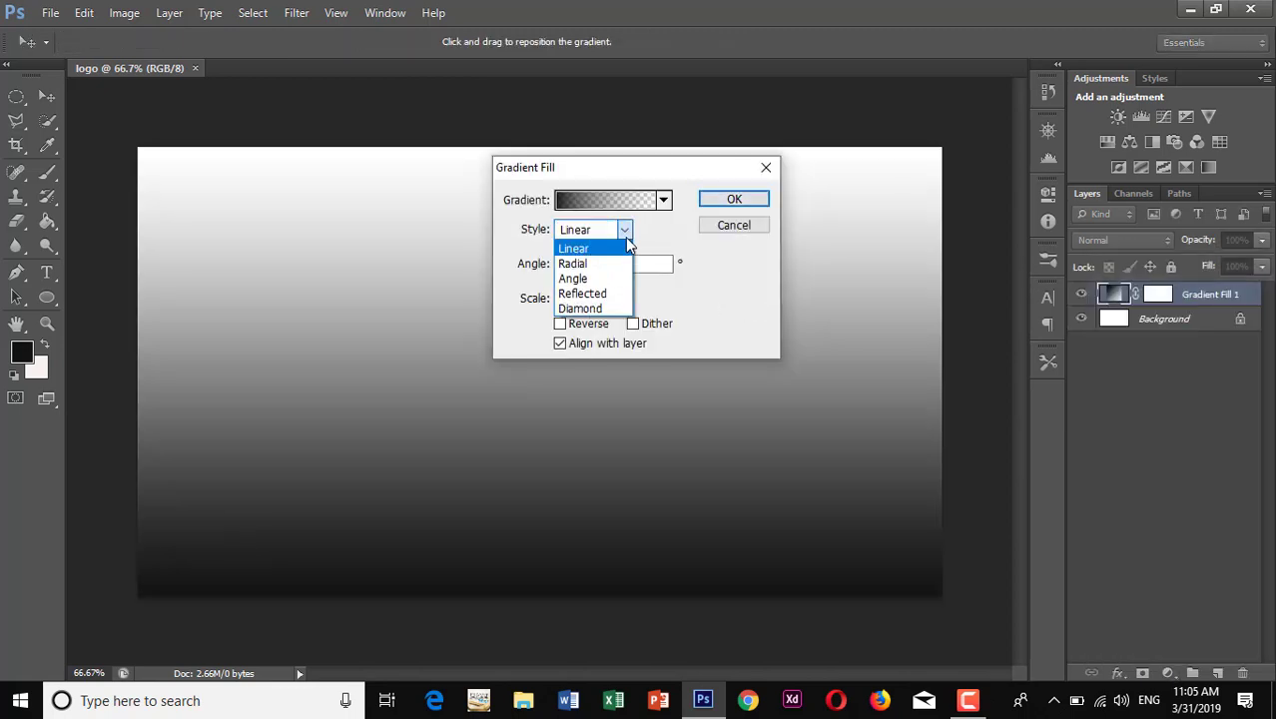
click(625, 264)
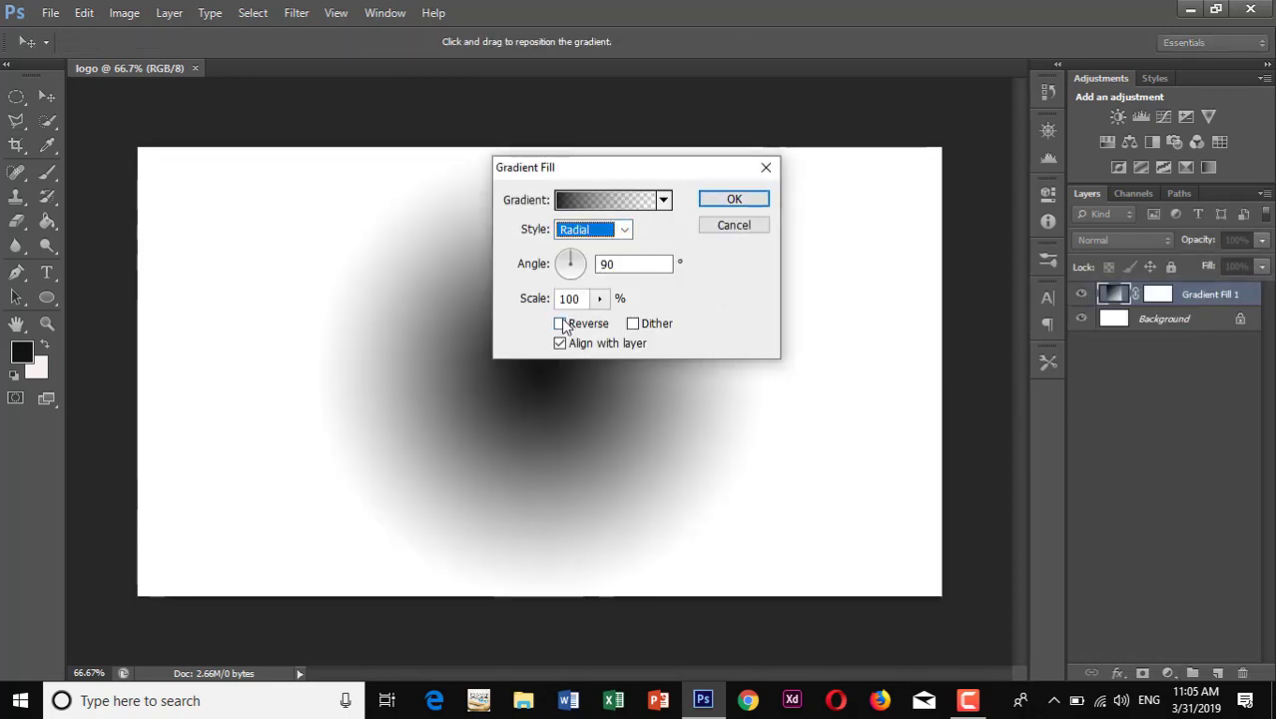
click(560, 324)
drag(579, 300, 560, 299)
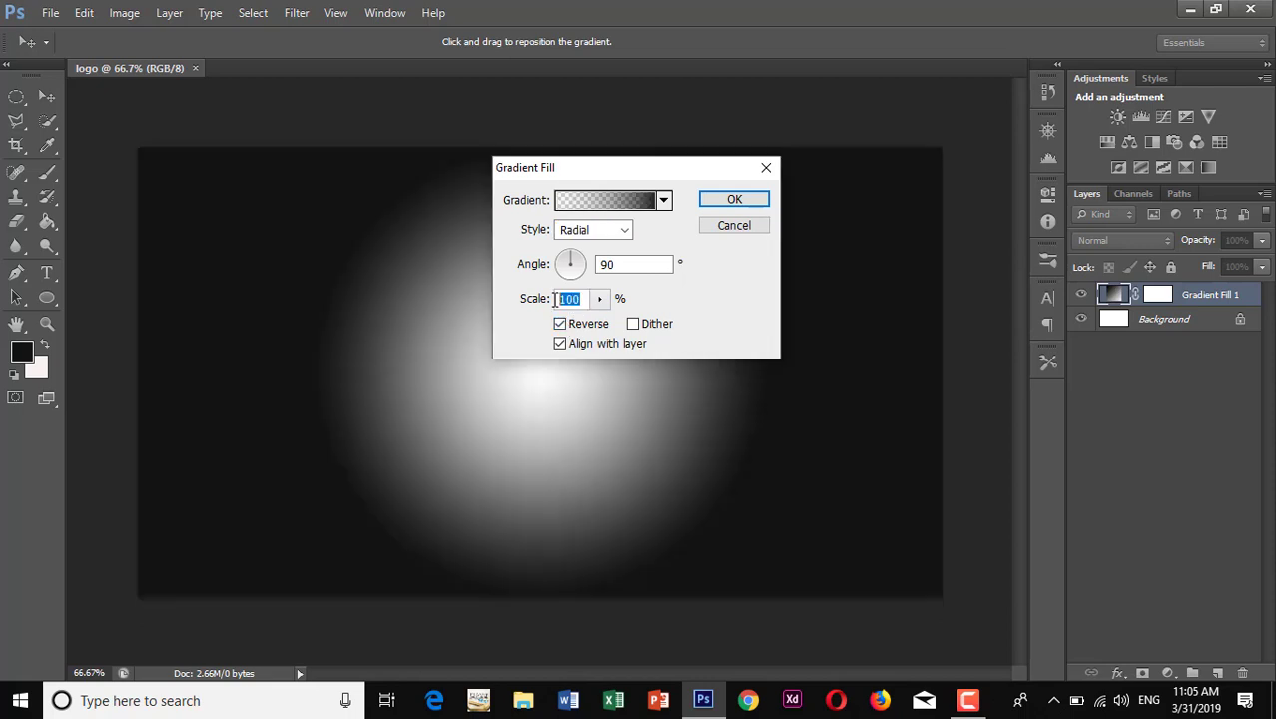
text(333)
key(BackSpace)
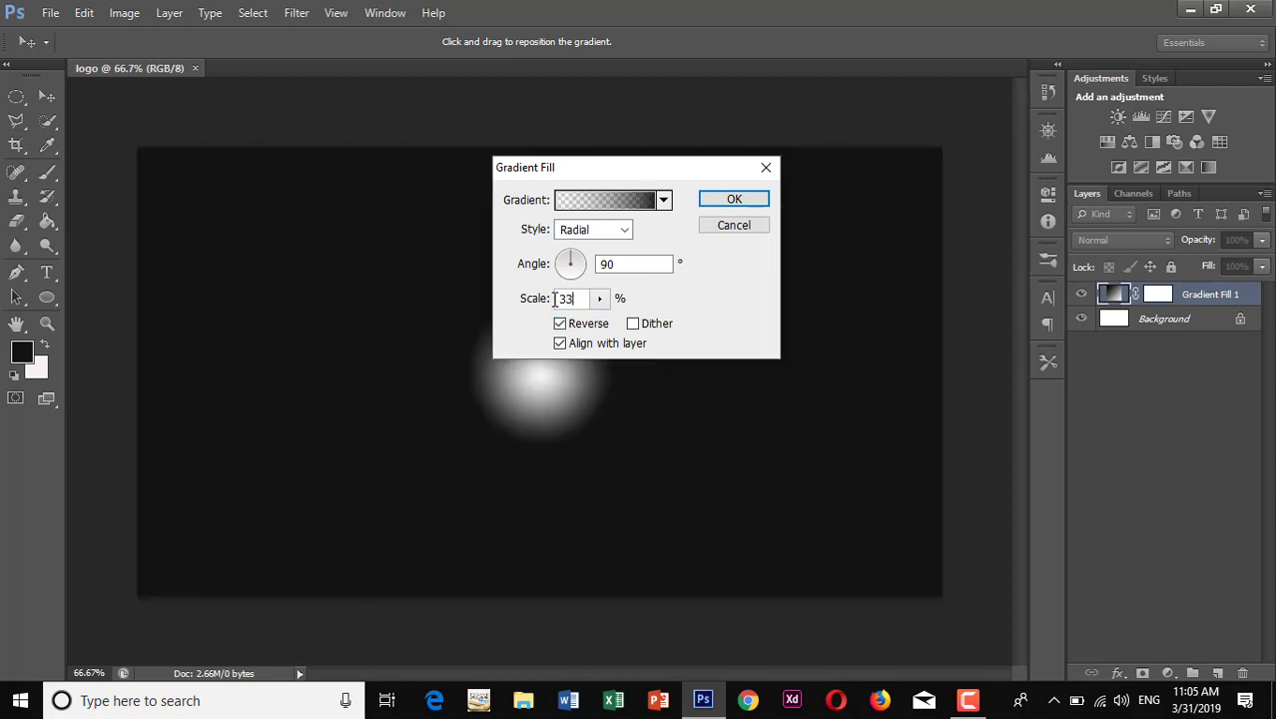
key(BackSpace)
key(BackSpace)
text(500)
key(Return)
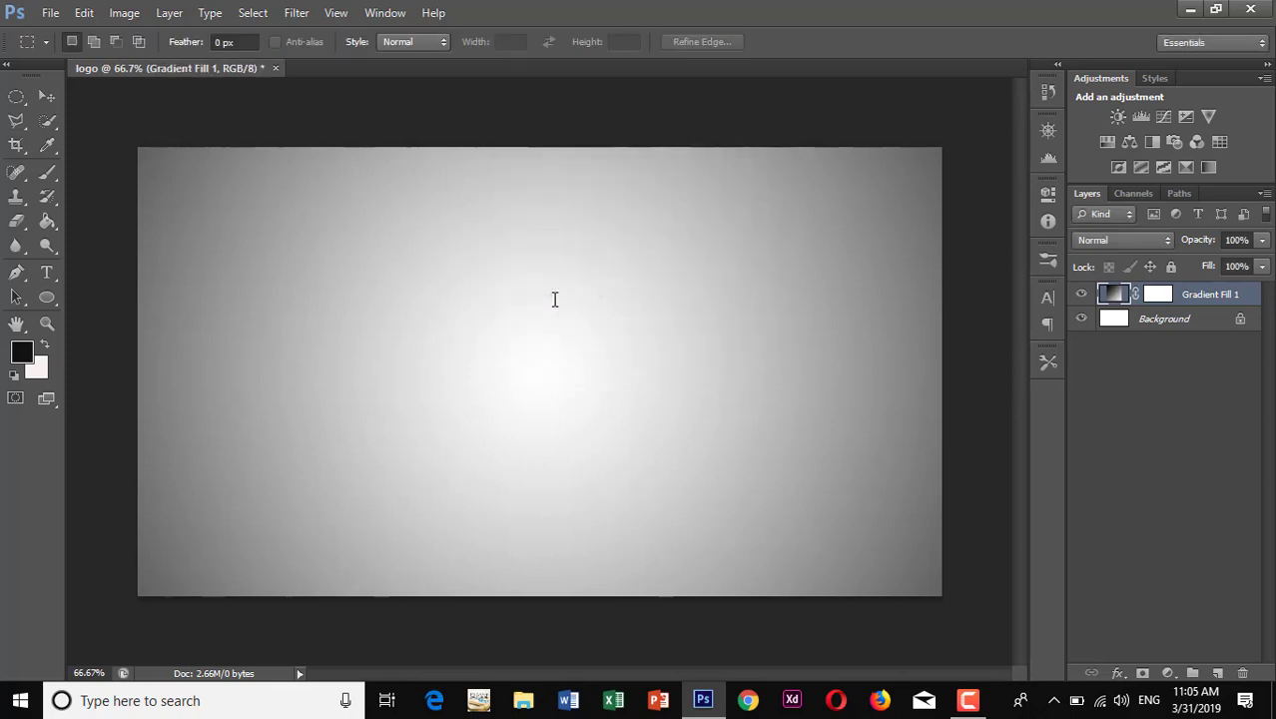
click(47, 272)
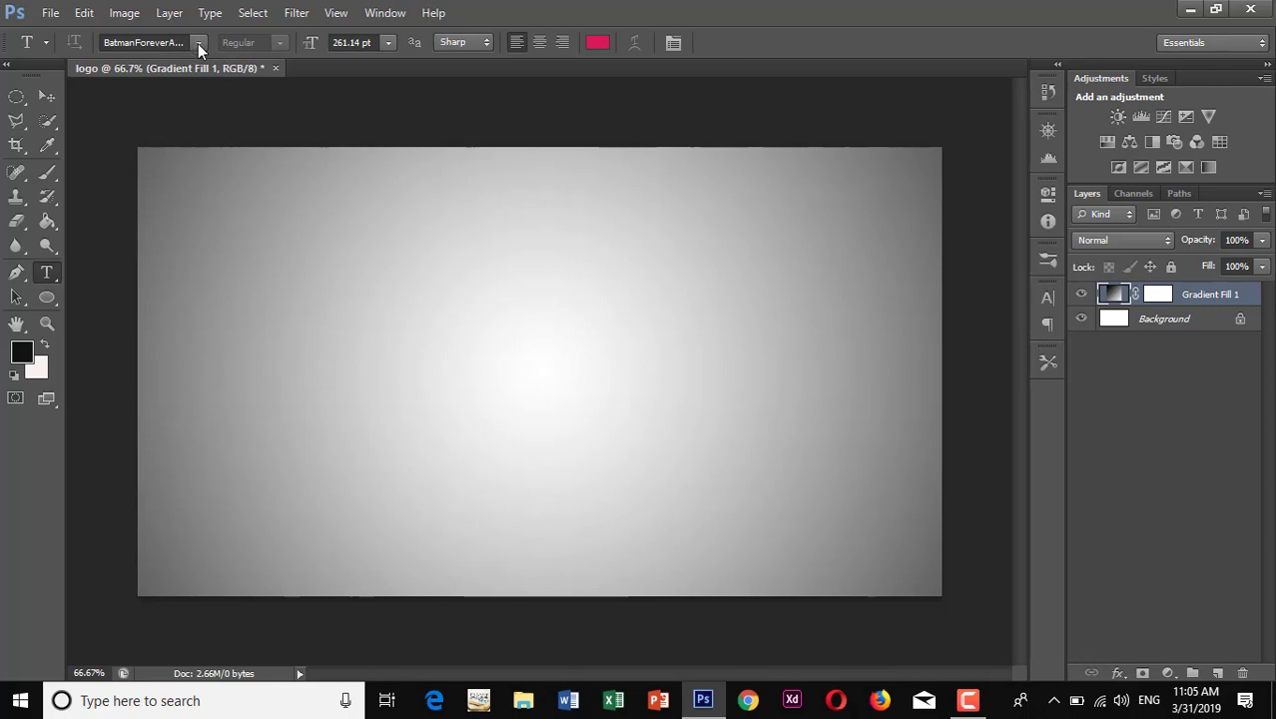
Type CE in BatmanForeverAlternate left of the canvas centre and commit it.
click(967, 700)
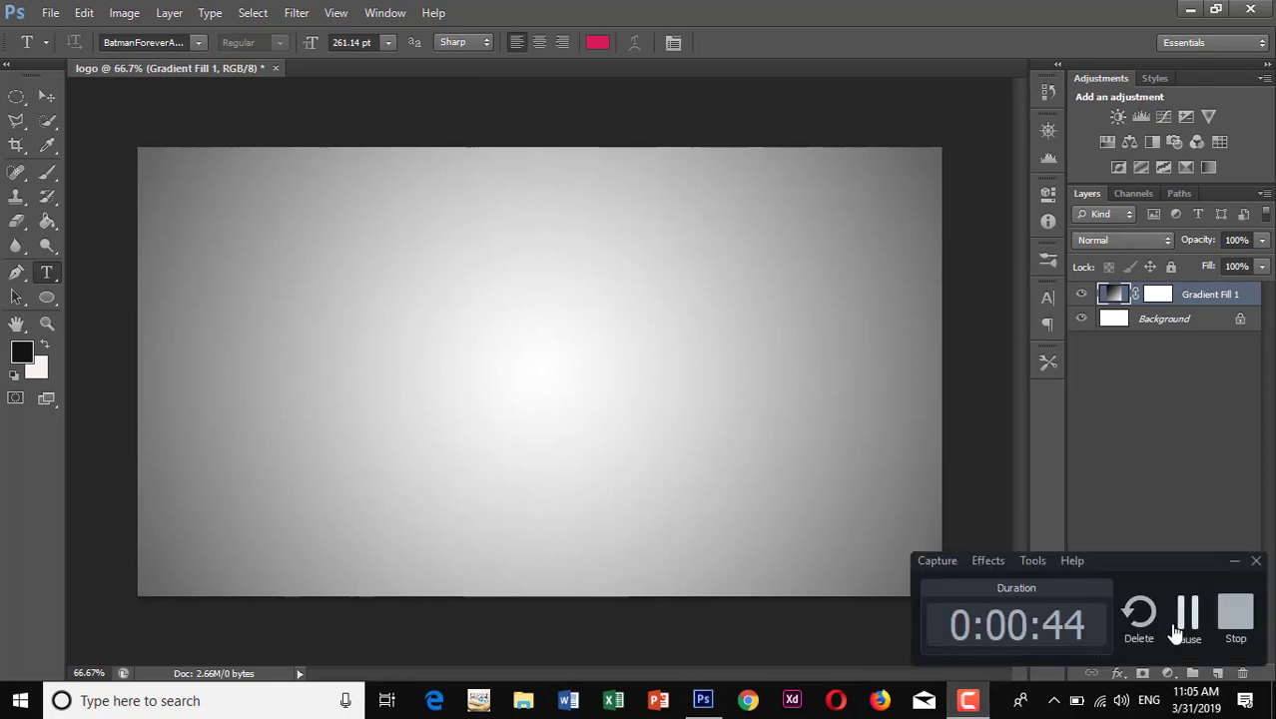
click(1185, 613)
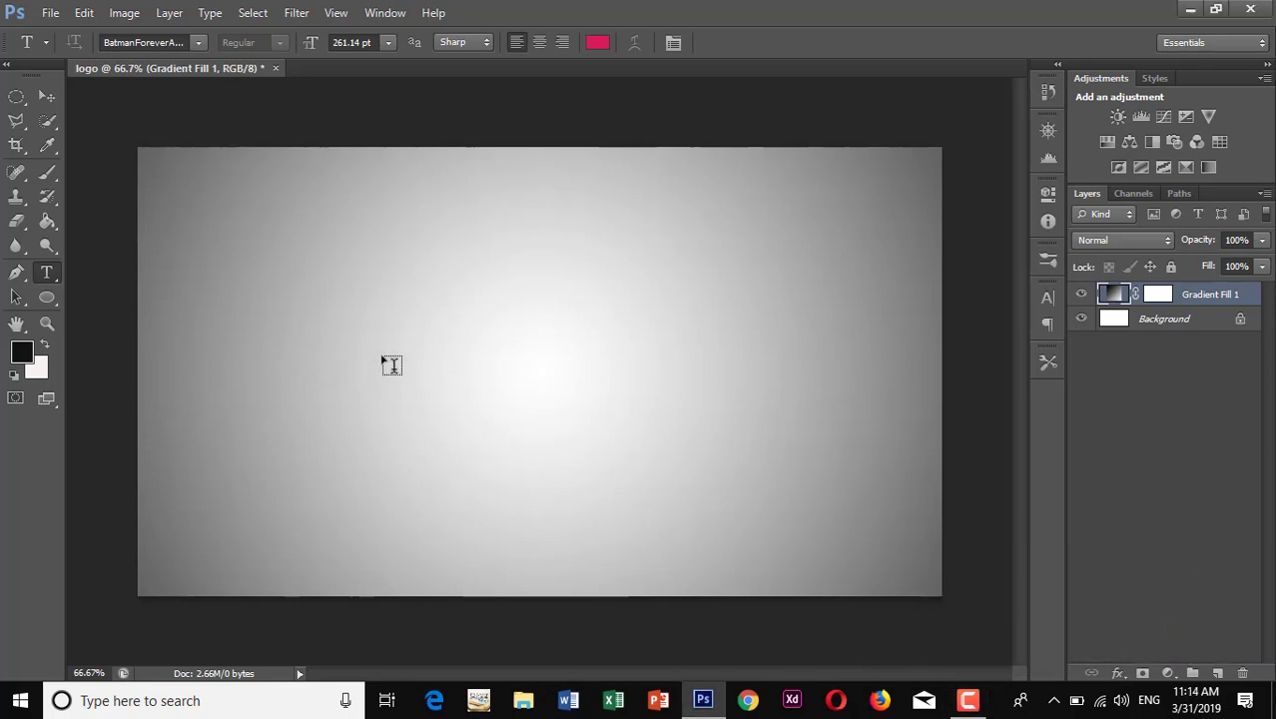
click(197, 43)
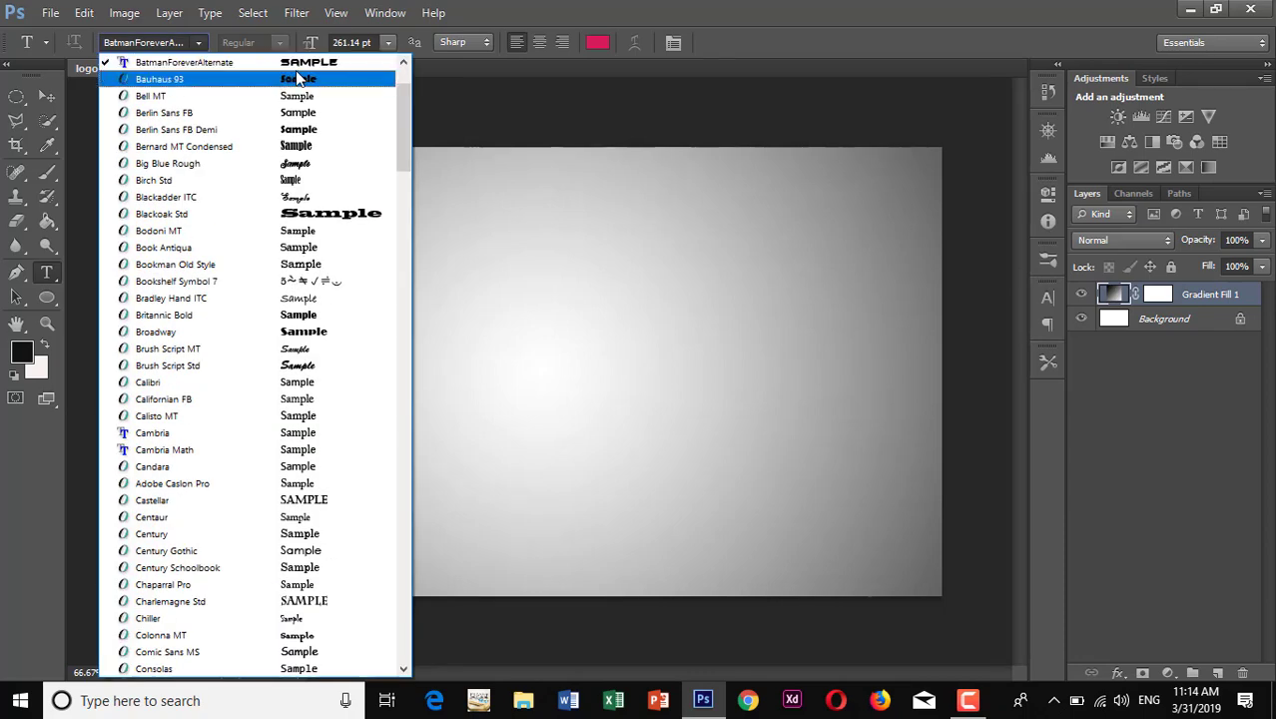
click(511, 335)
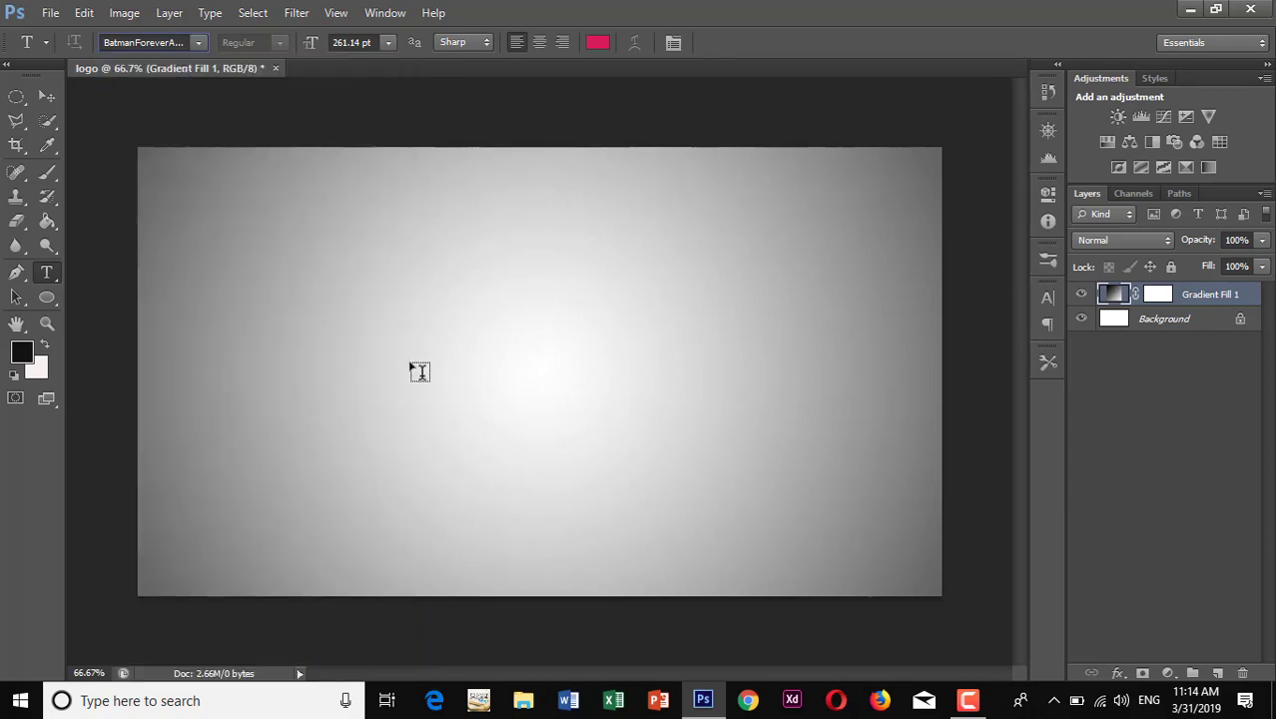
click(409, 364)
text(C)
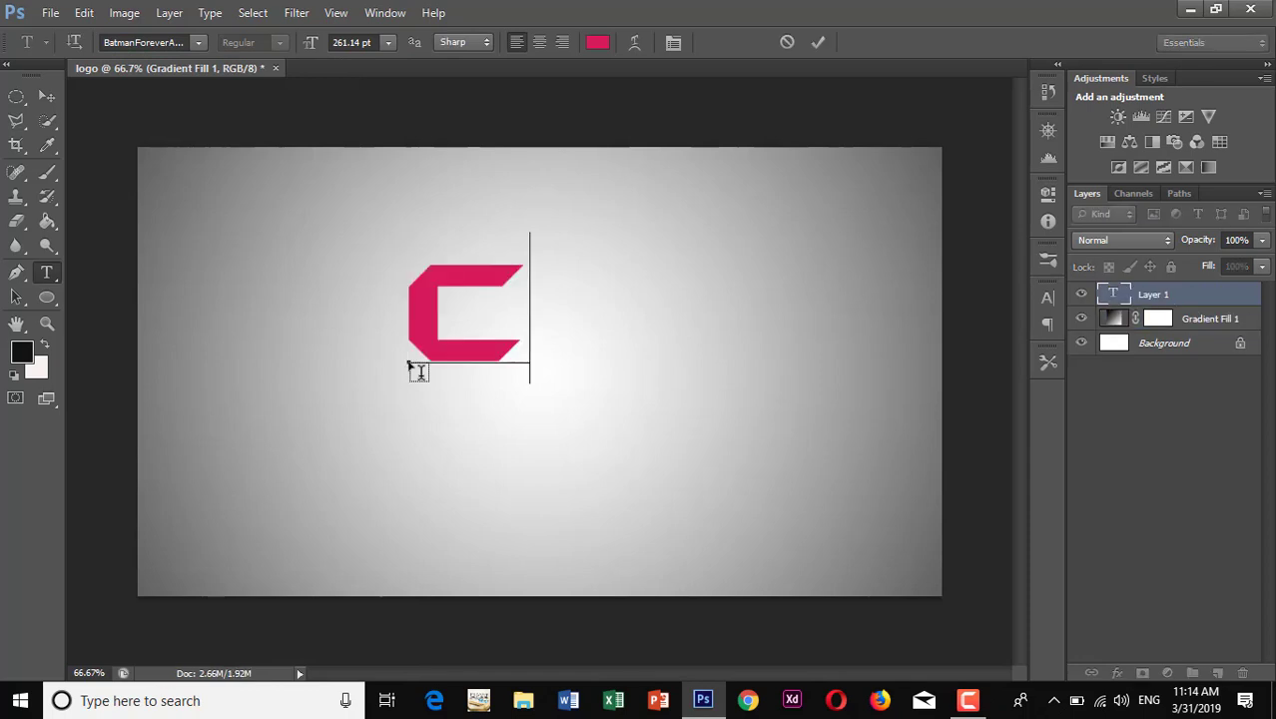
text(E)
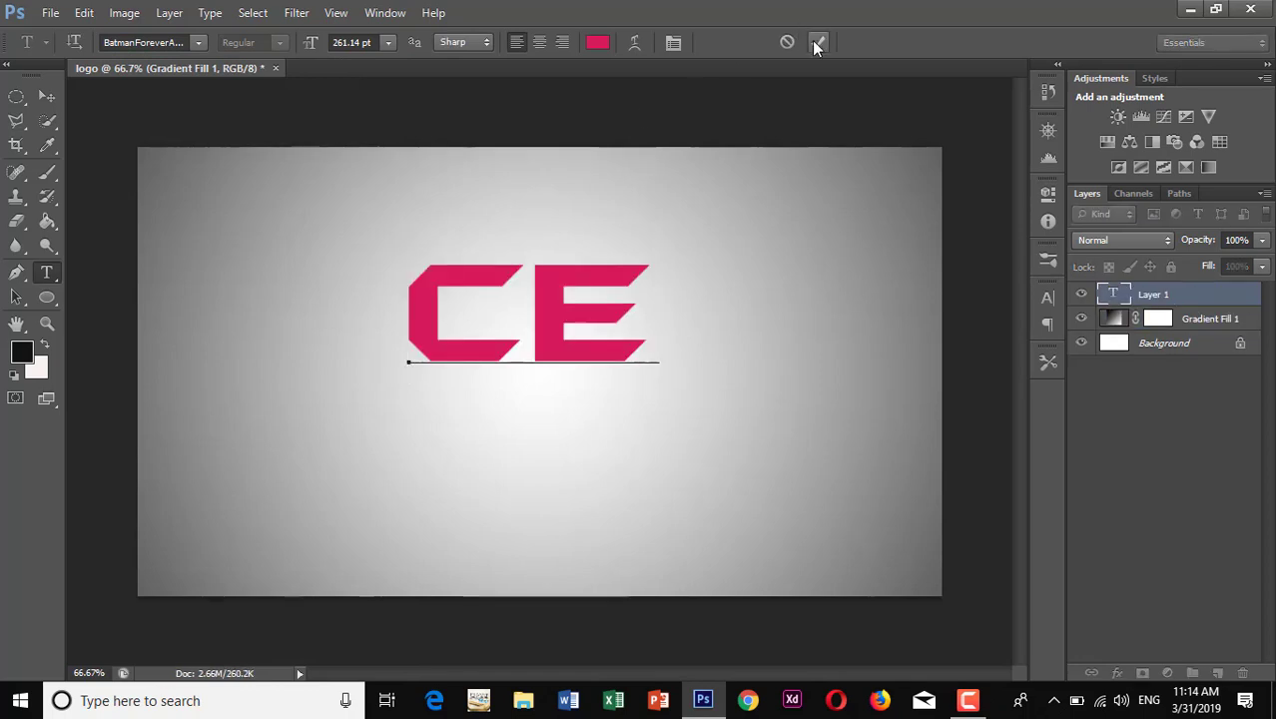
click(817, 44)
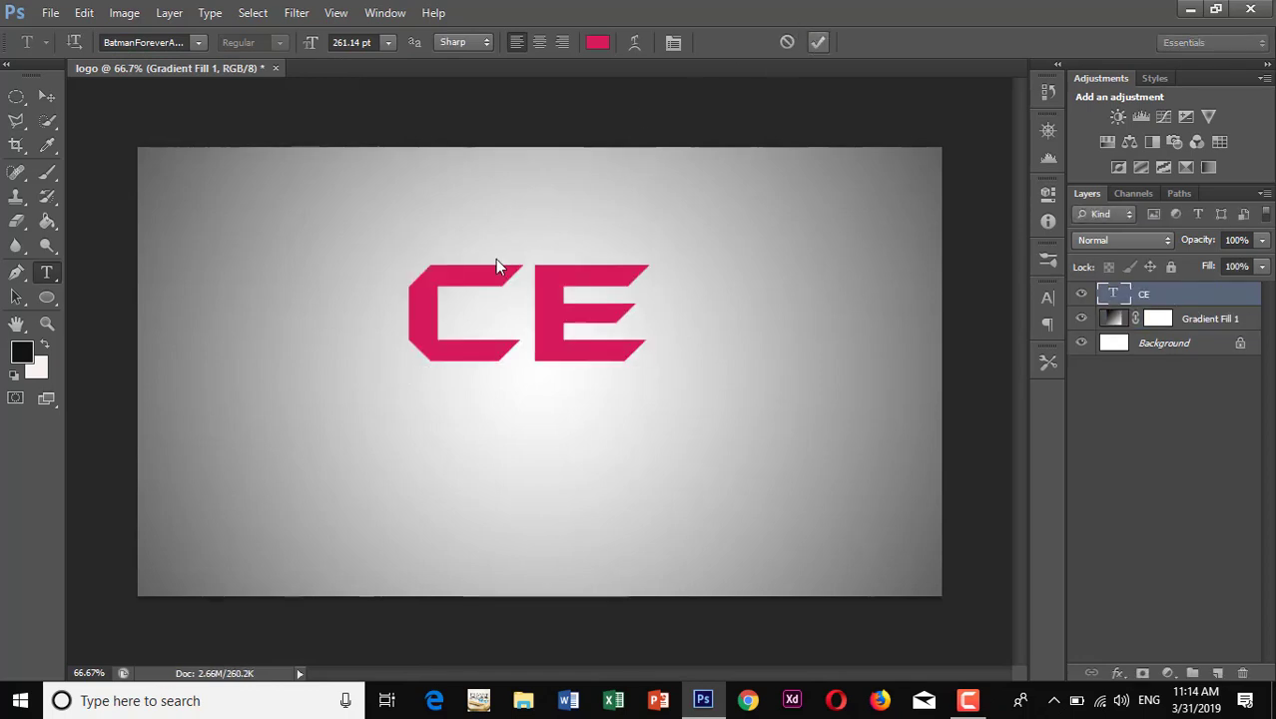
Rasterize the CE text layer and choose the Polygonal Lasso tool.
right_click(1144, 298)
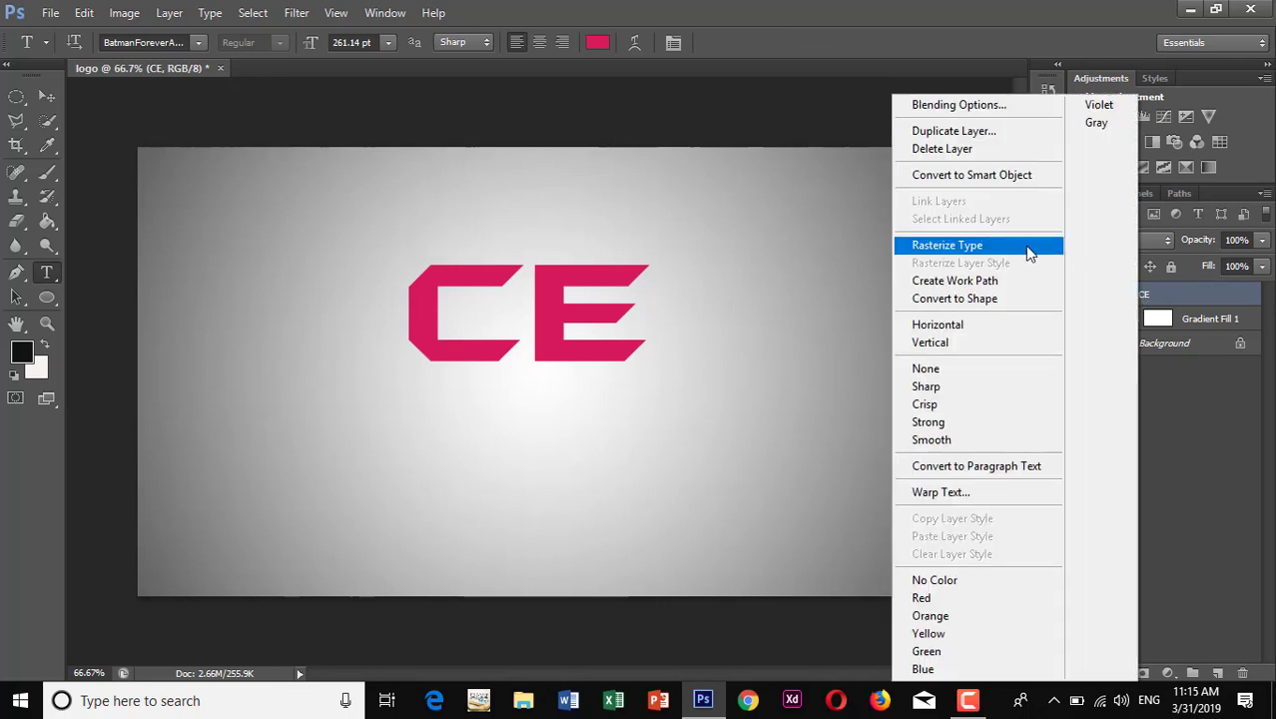
click(1029, 254)
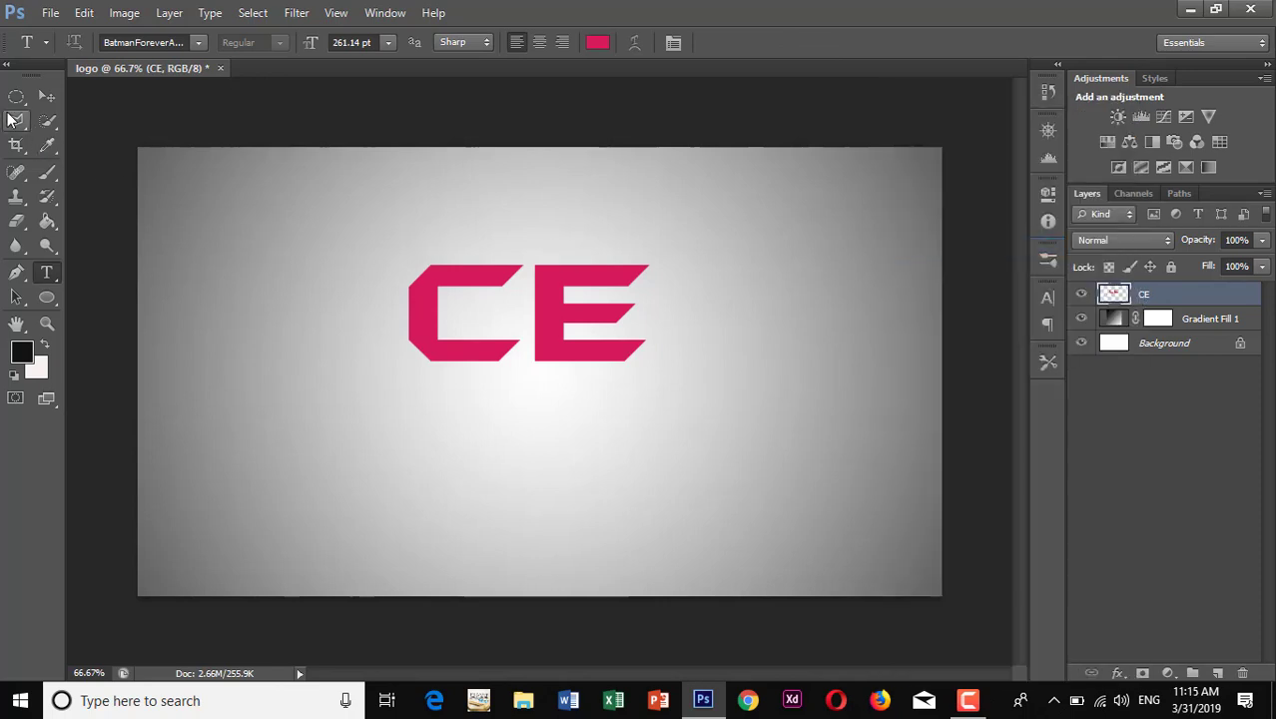
click(17, 127)
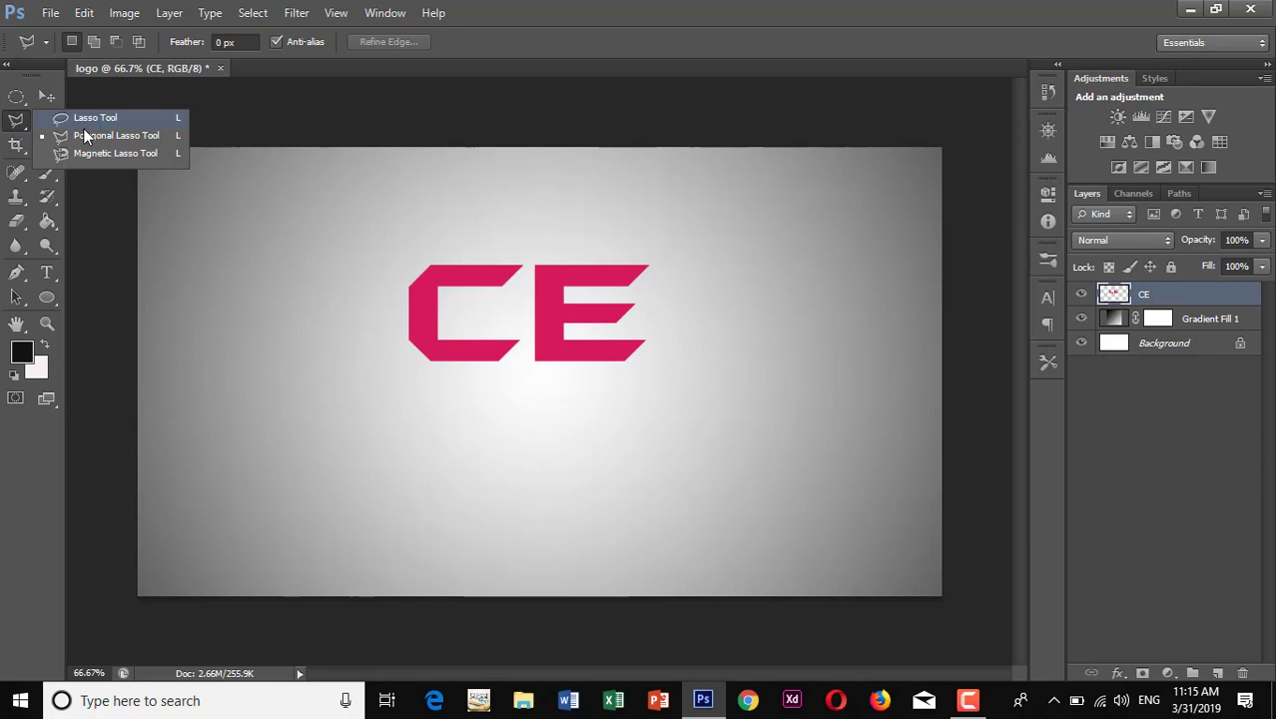
click(90, 117)
click(12, 122)
click(100, 135)
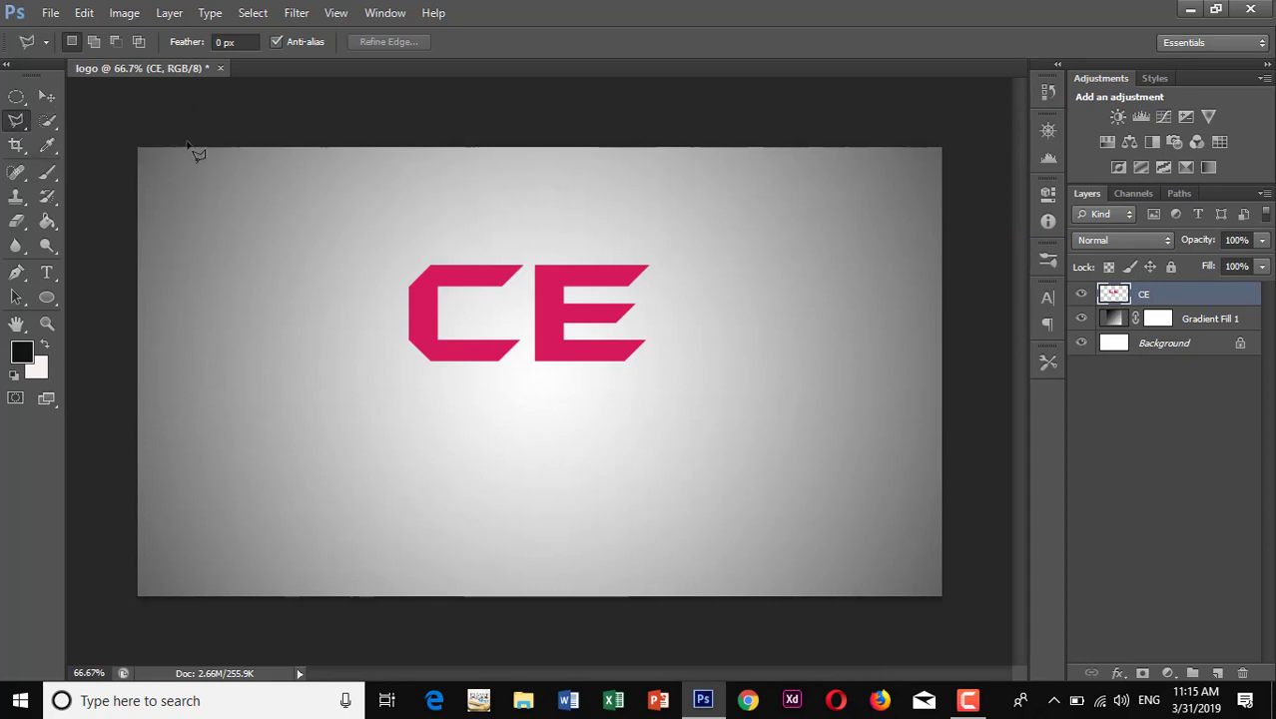
Select a rectangle around the C and cut it to a new layer with Layer Via Cut.
click(530, 236)
click(525, 387)
click(347, 386)
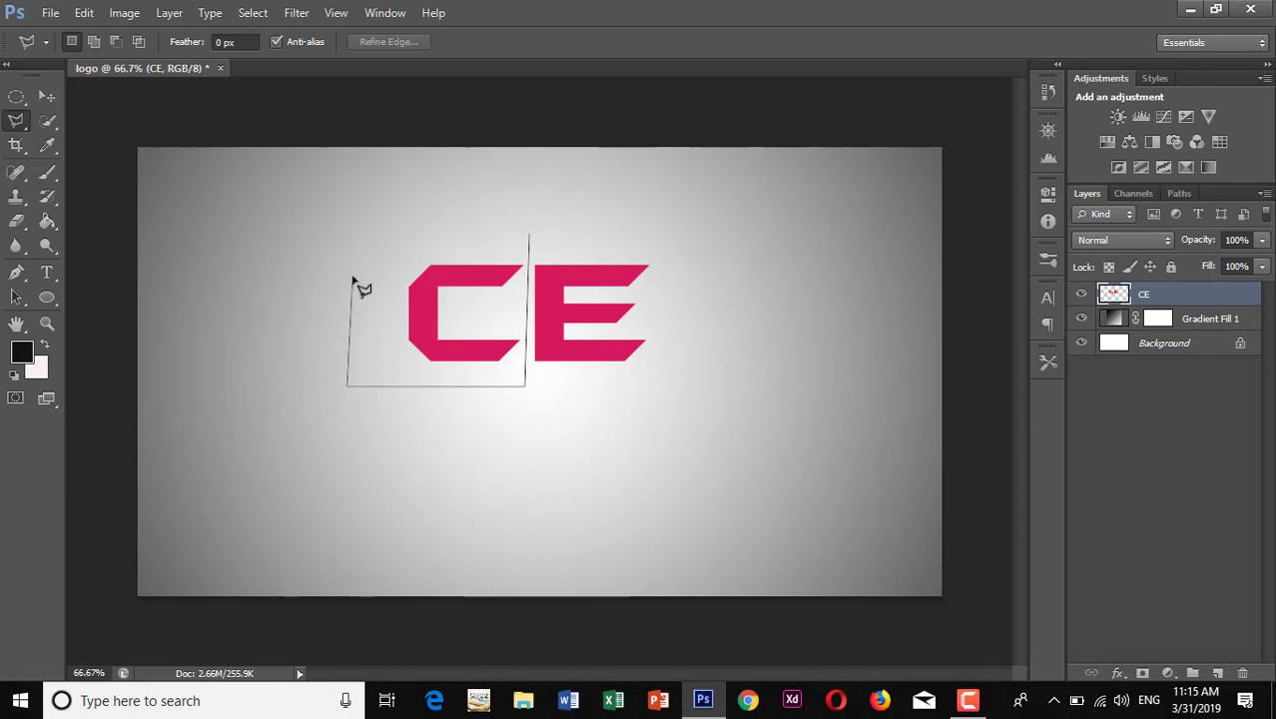
click(348, 232)
click(530, 240)
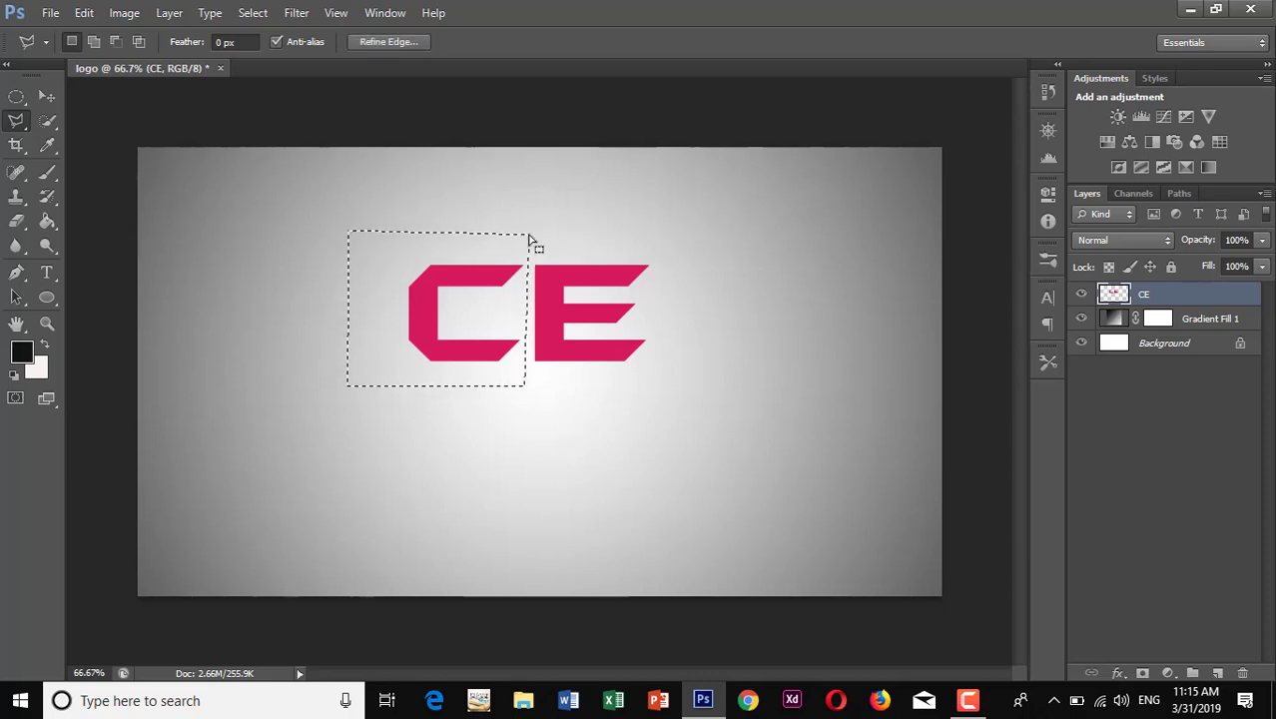
right_click(530, 240)
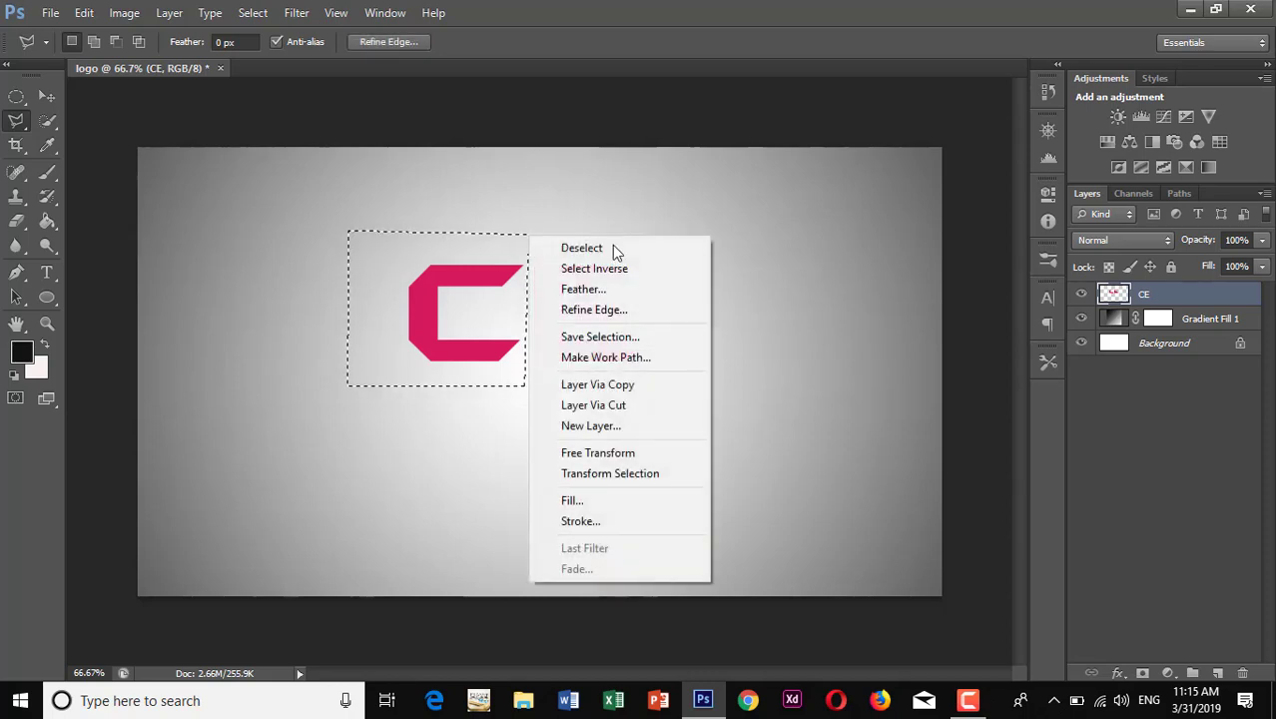
click(635, 417)
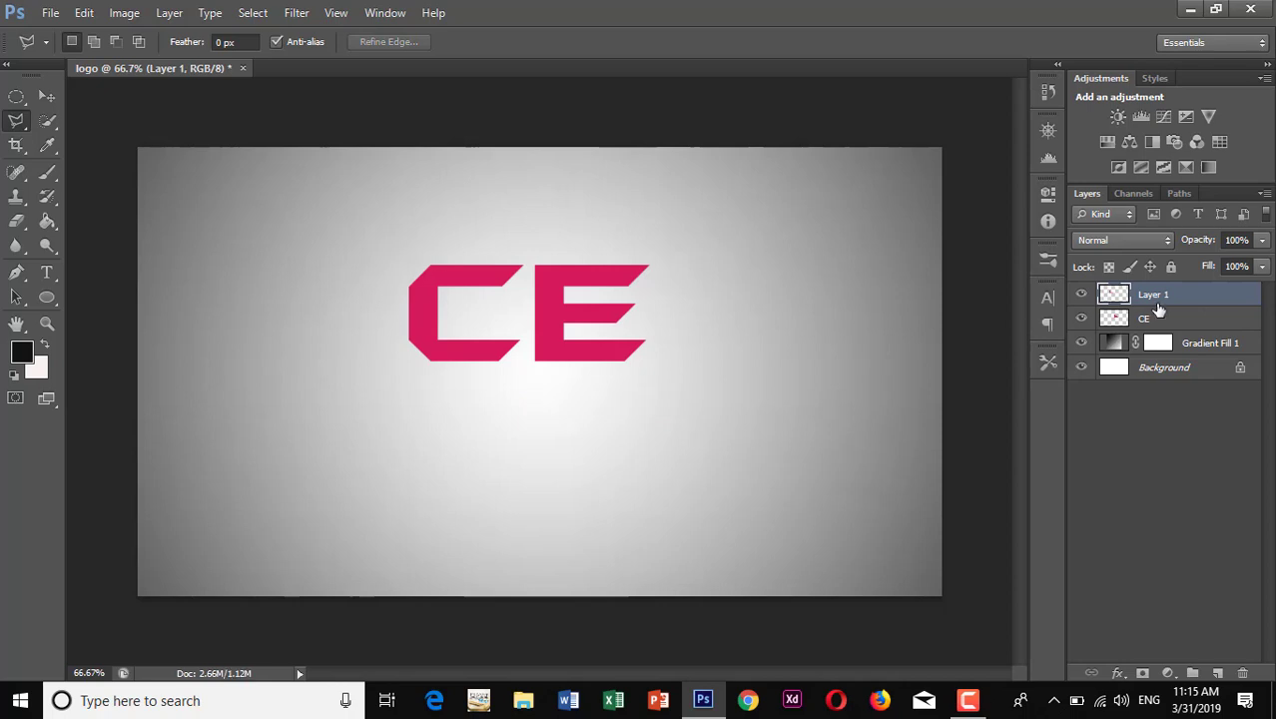
Rename Layer 1 to C.
double_click(1154, 295)
text(C)
key(Return)
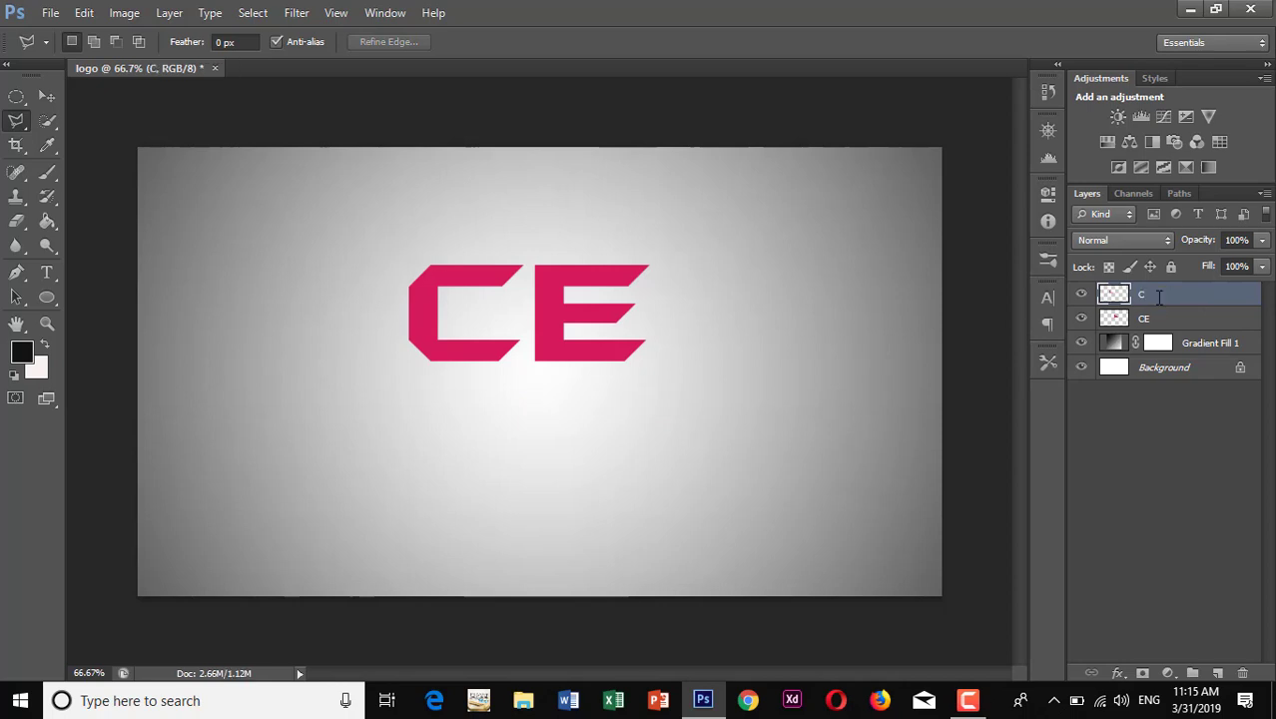
Draw a slanted selection over the C's right side and delete that part.
click(509, 238)
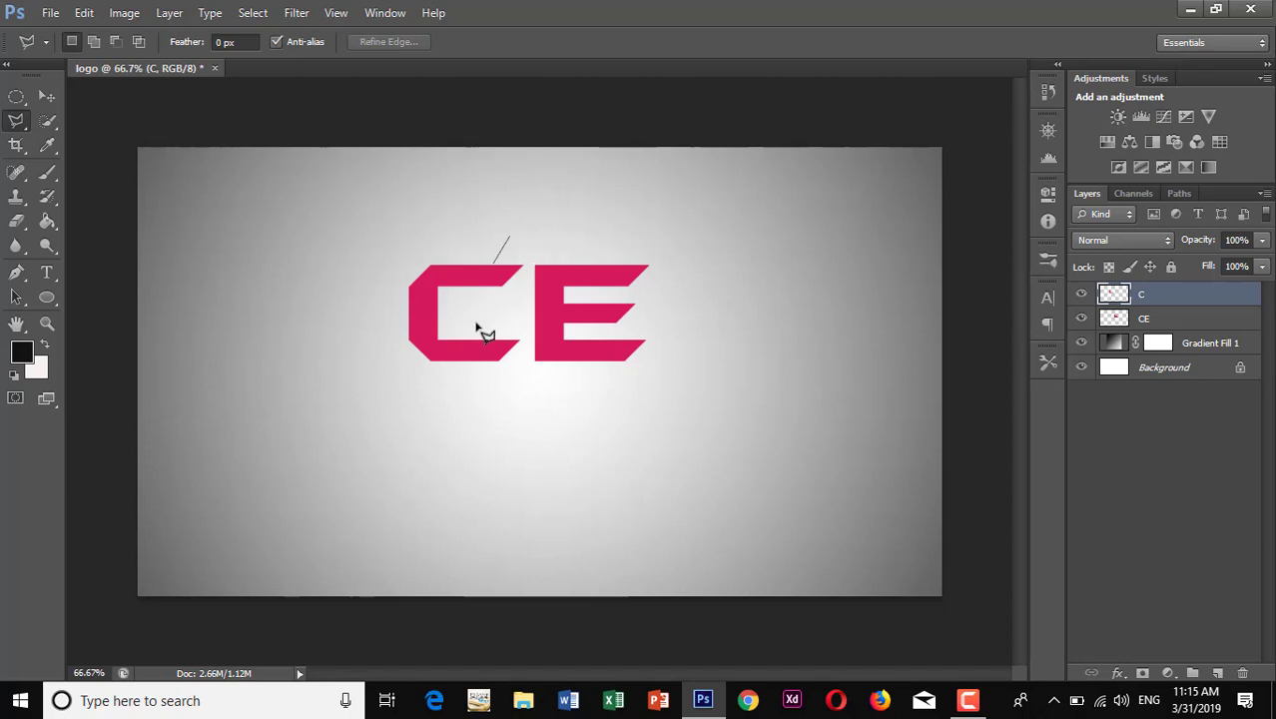
click(448, 379)
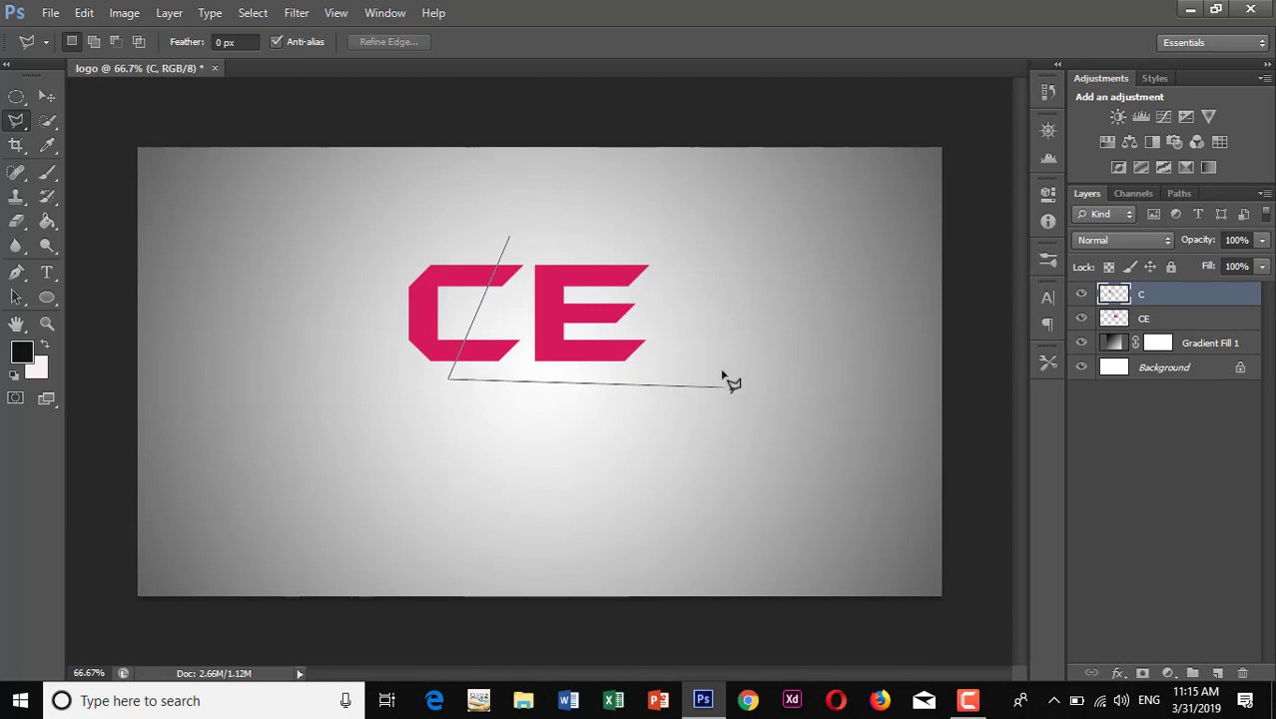
click(725, 388)
click(725, 244)
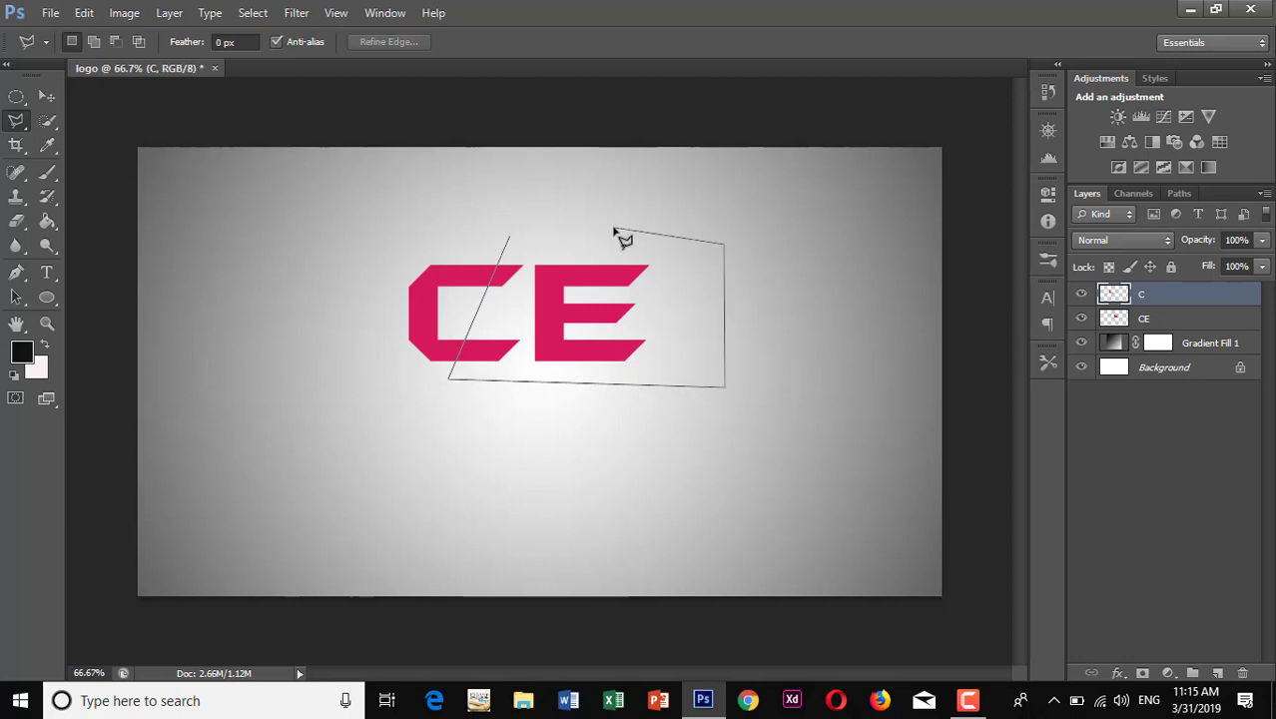
click(511, 239)
right_click(511, 240)
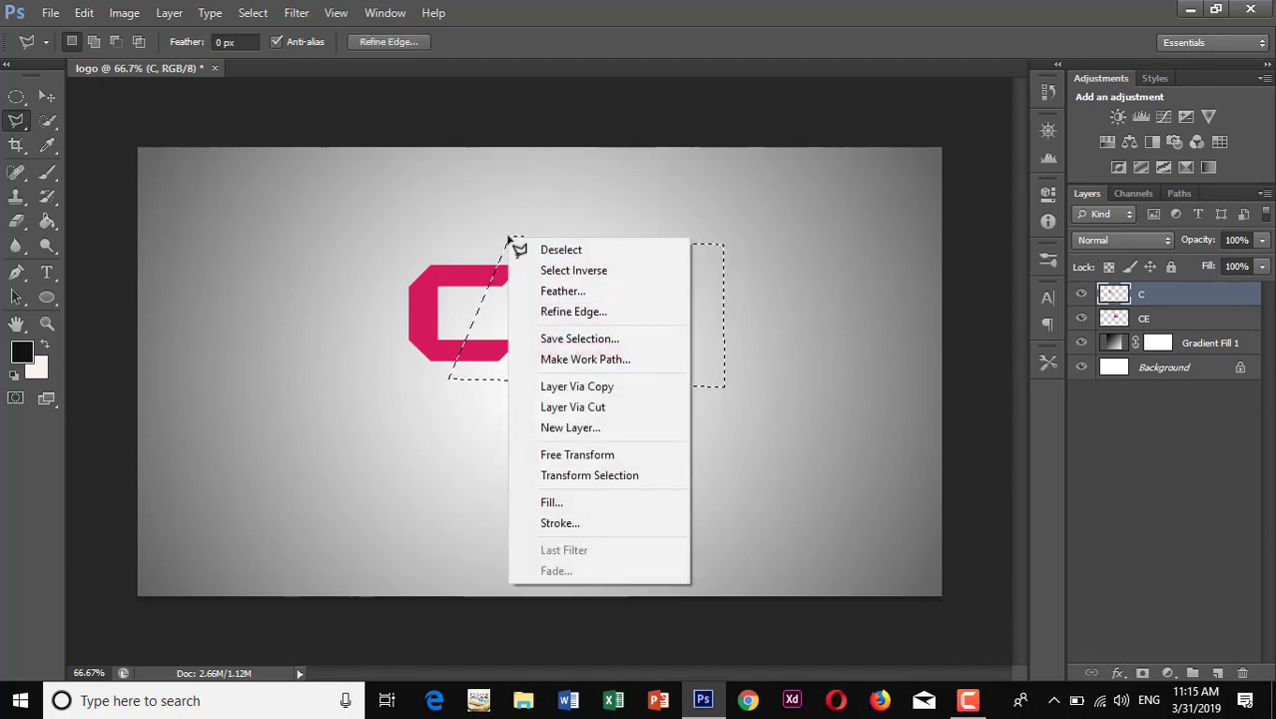
click(658, 163)
key(Delete)
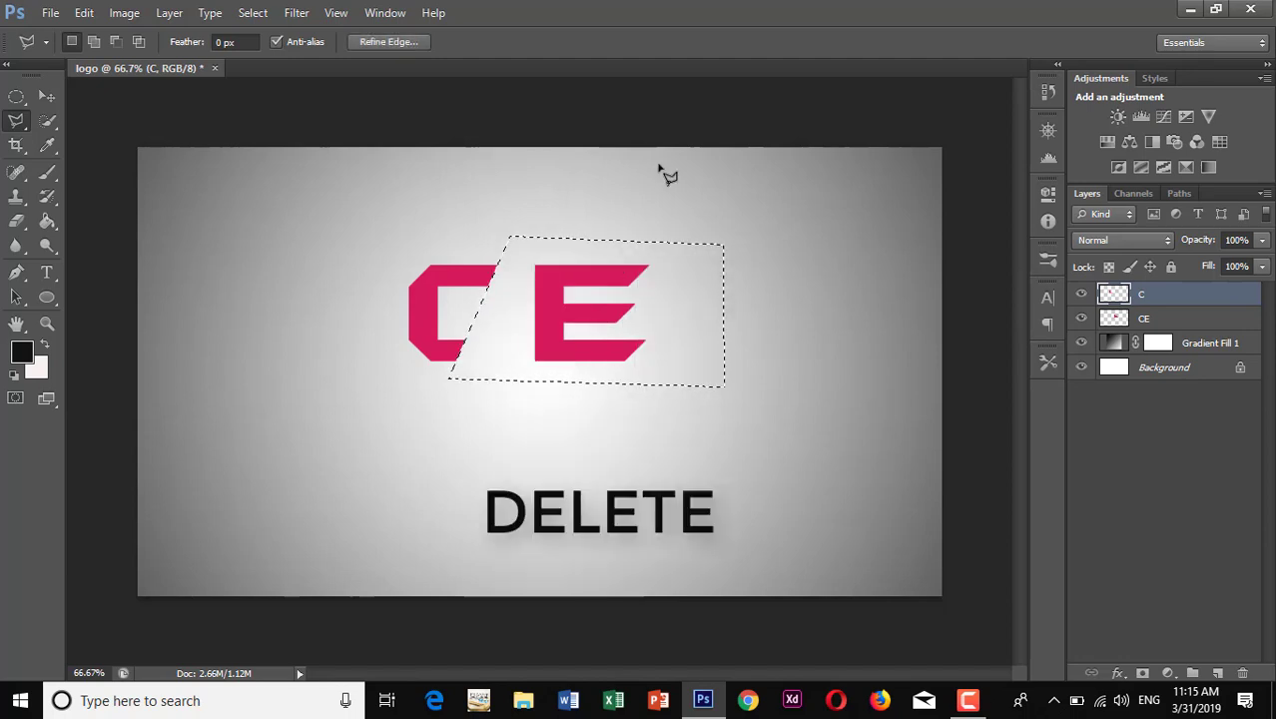
Save the slanted selection as channel 'channal save' and deselect.
click(252, 13)
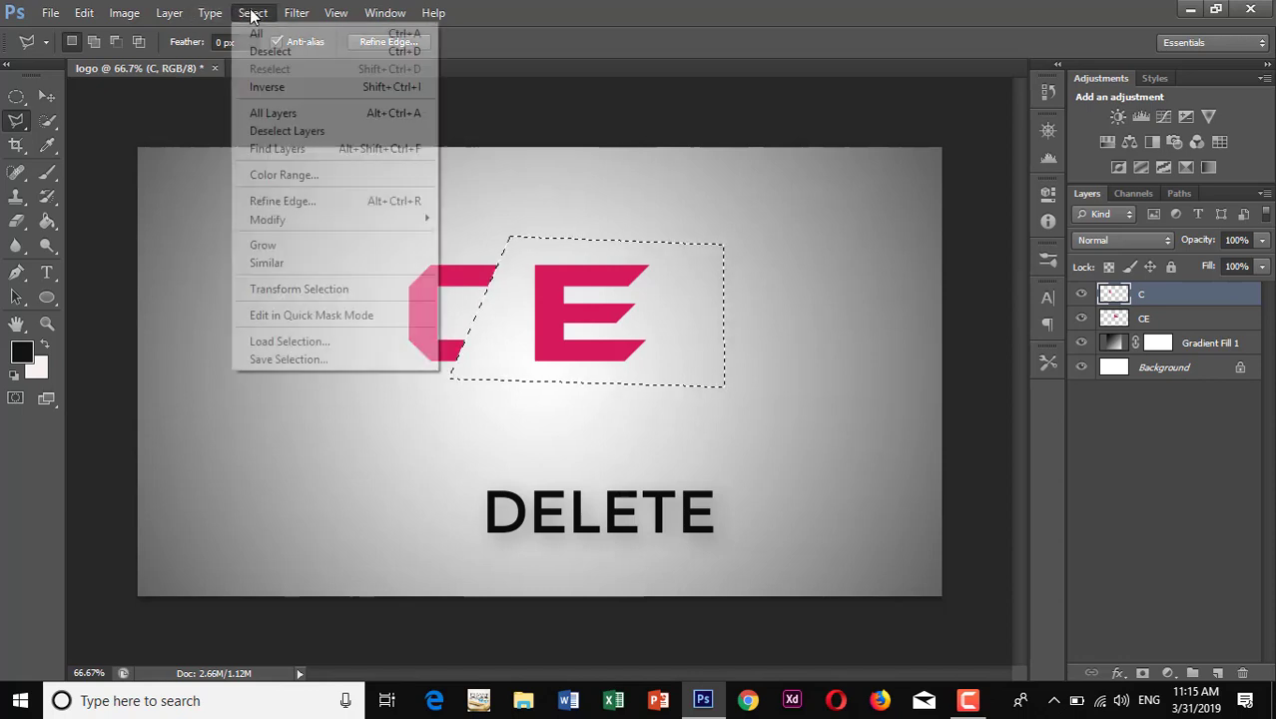
click(312, 360)
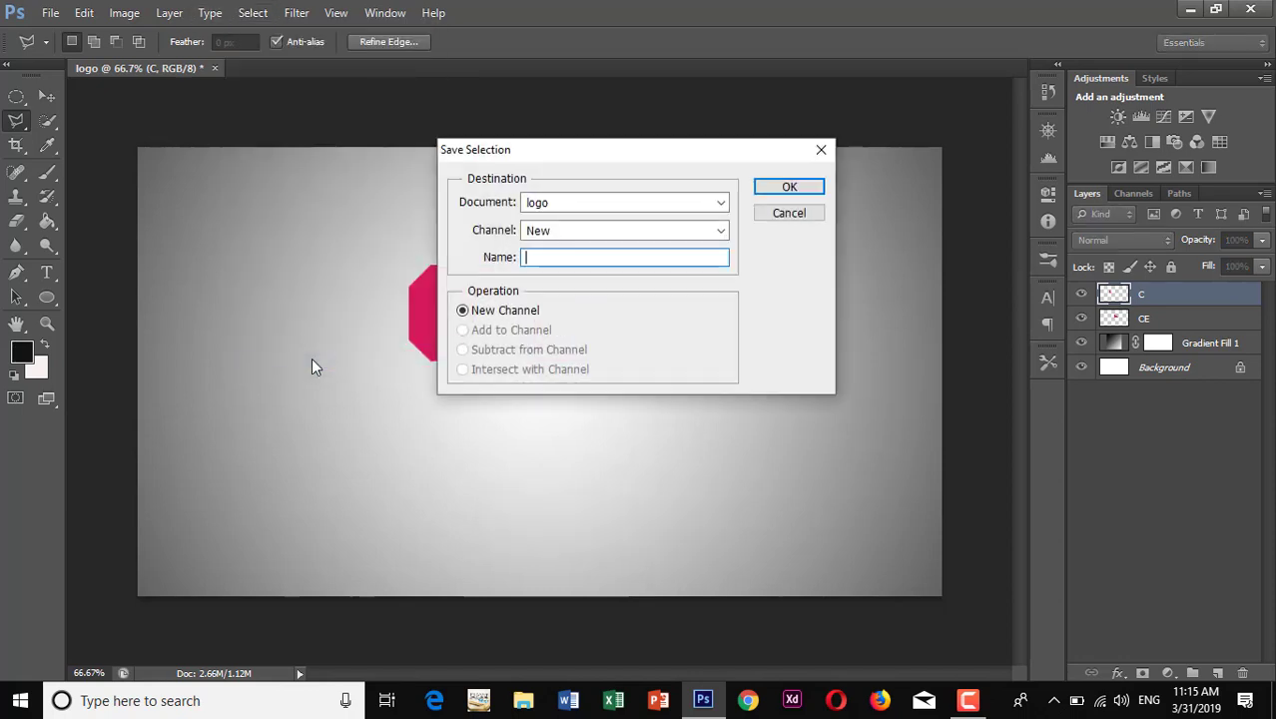
text(channal save)
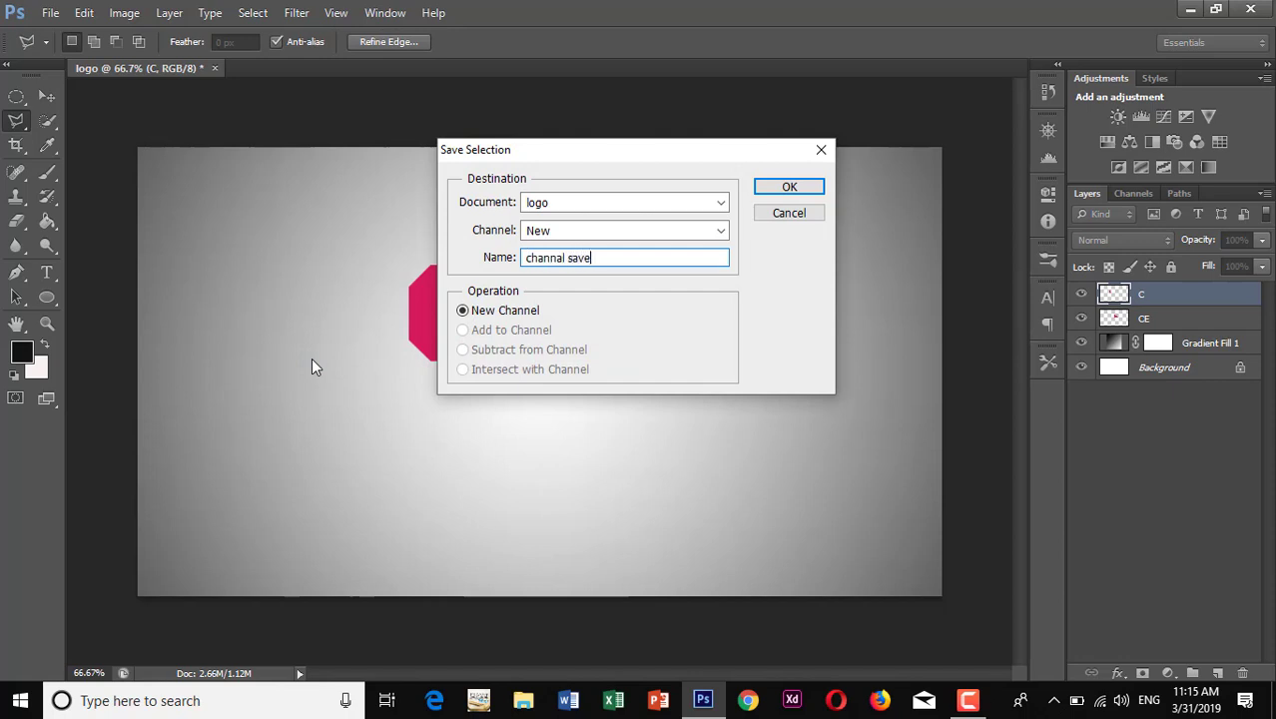
key(Return)
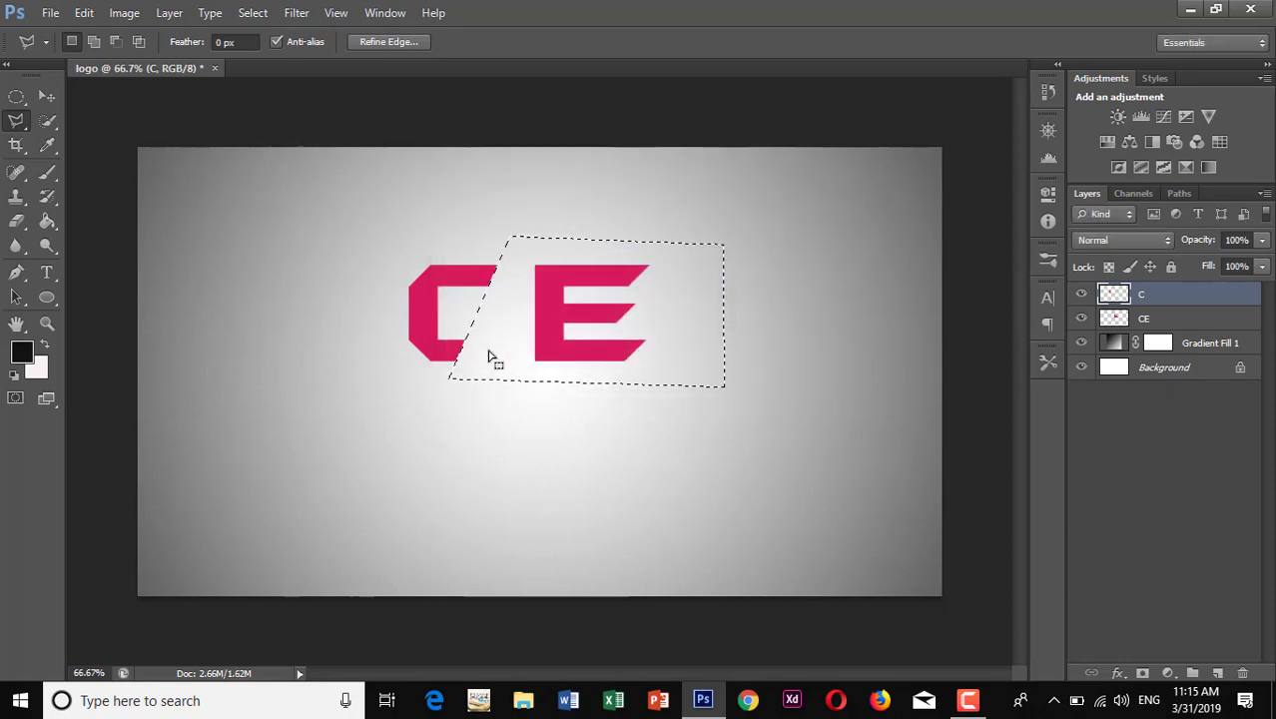
key(ctrl+d)
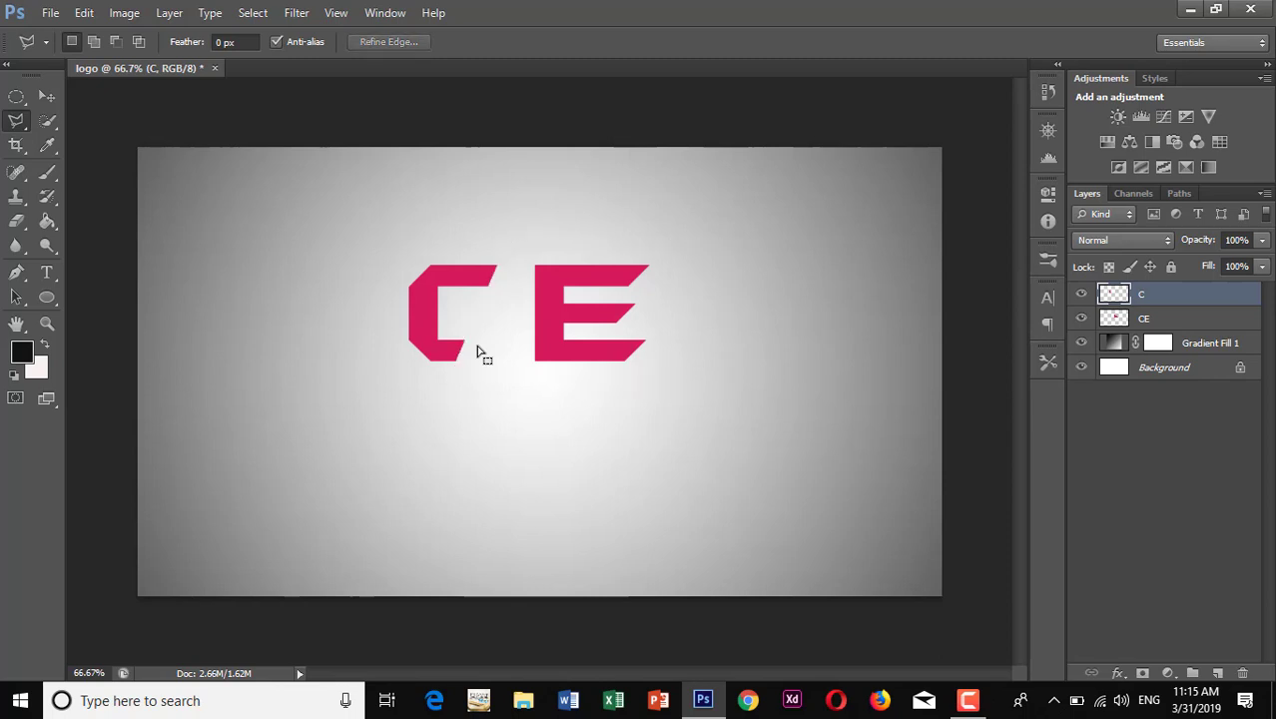
Move the C slightly left, then drag the E on the CE layer left against the C.
click(47, 96)
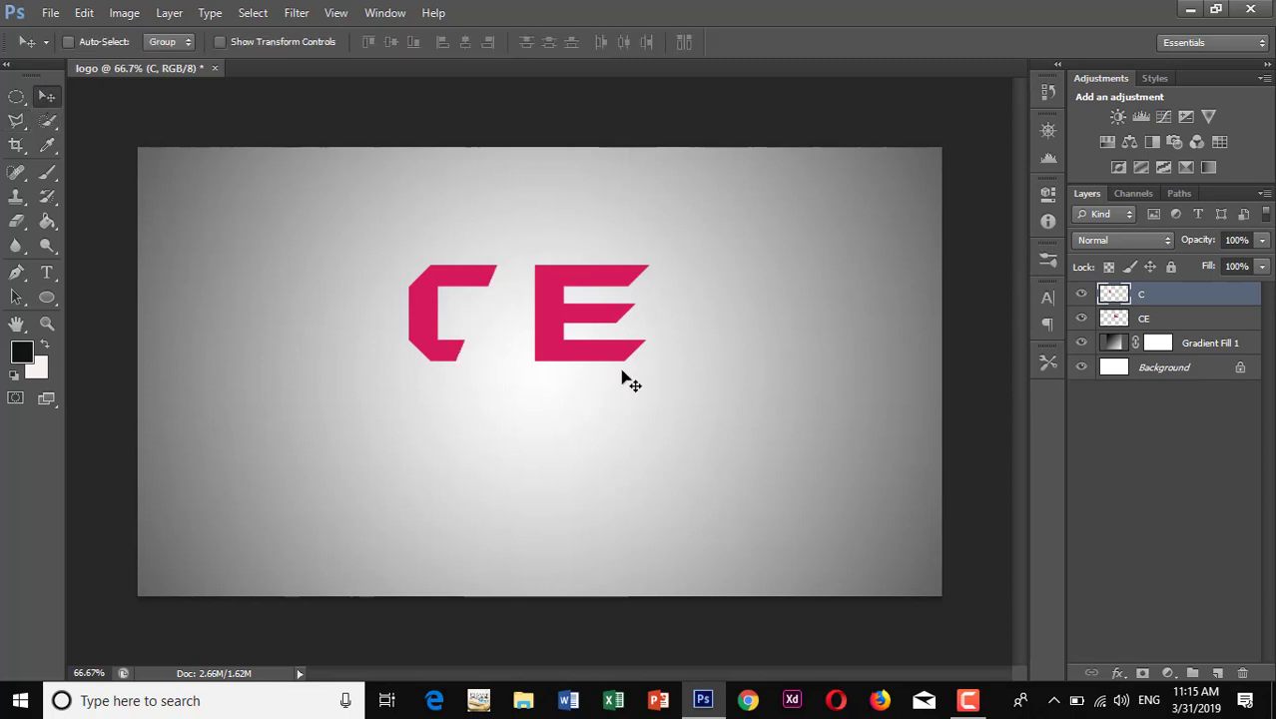
drag(620, 373, 604, 365)
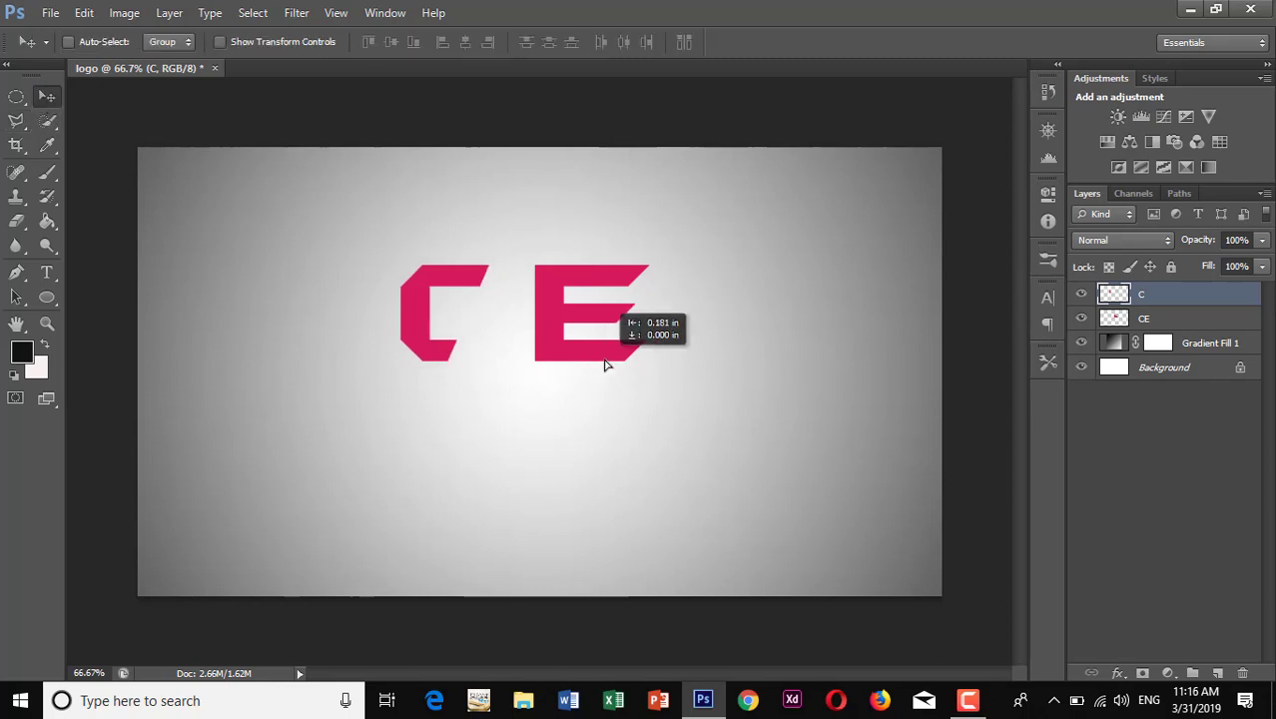
click(1194, 320)
drag(617, 367, 516, 358)
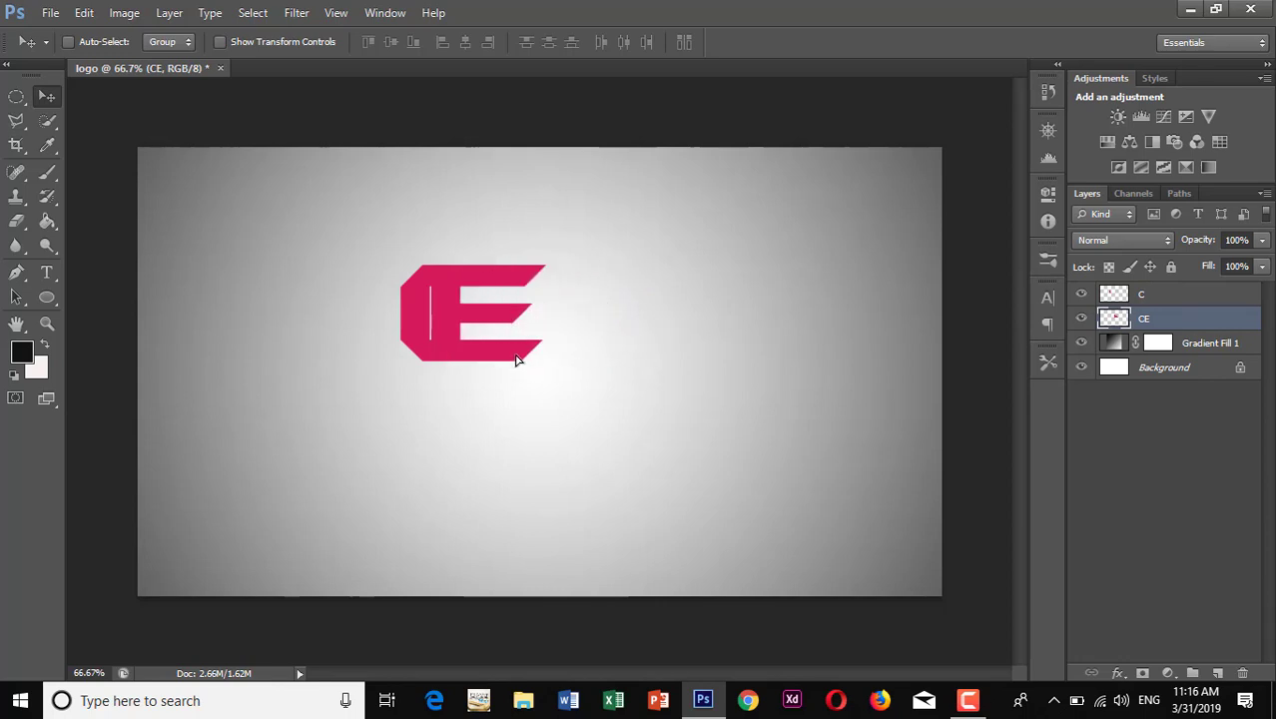
key(shift+Right)
key(shift+Left)
Load 'channal save', invert it, erase and undo, deselect, and nudge the E right.
click(1137, 198)
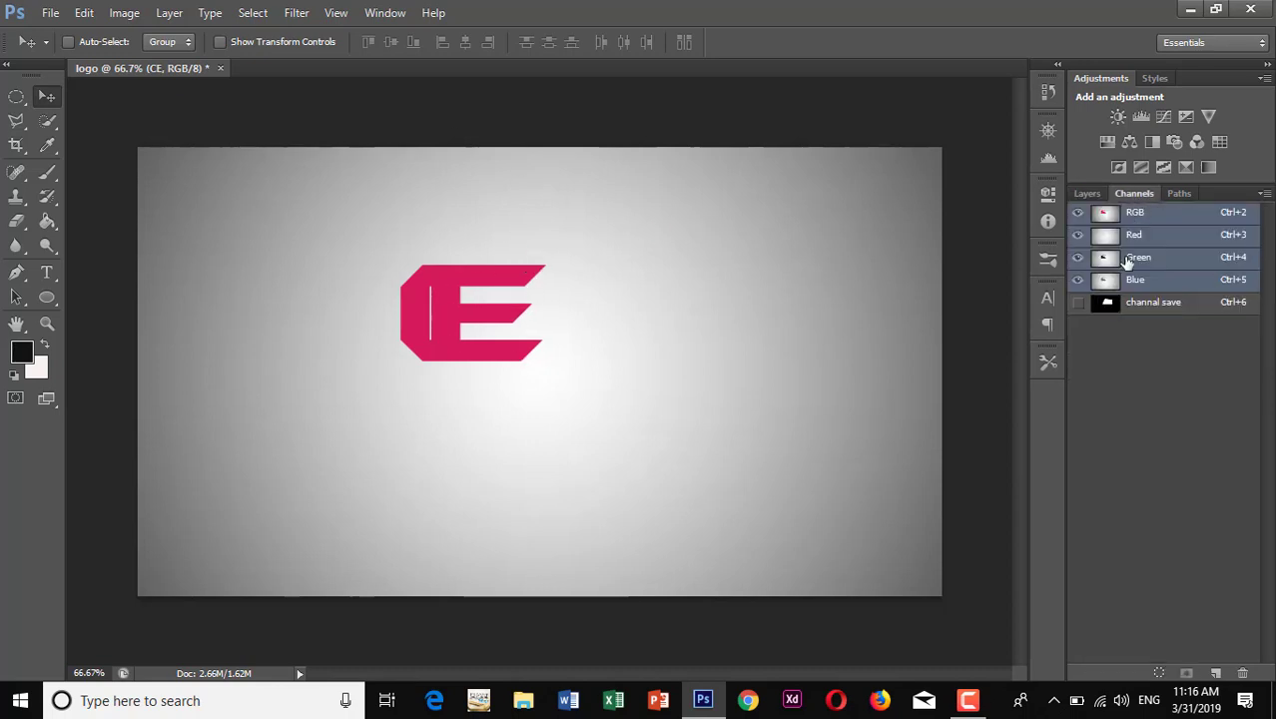
ctrl+click(1137, 311)
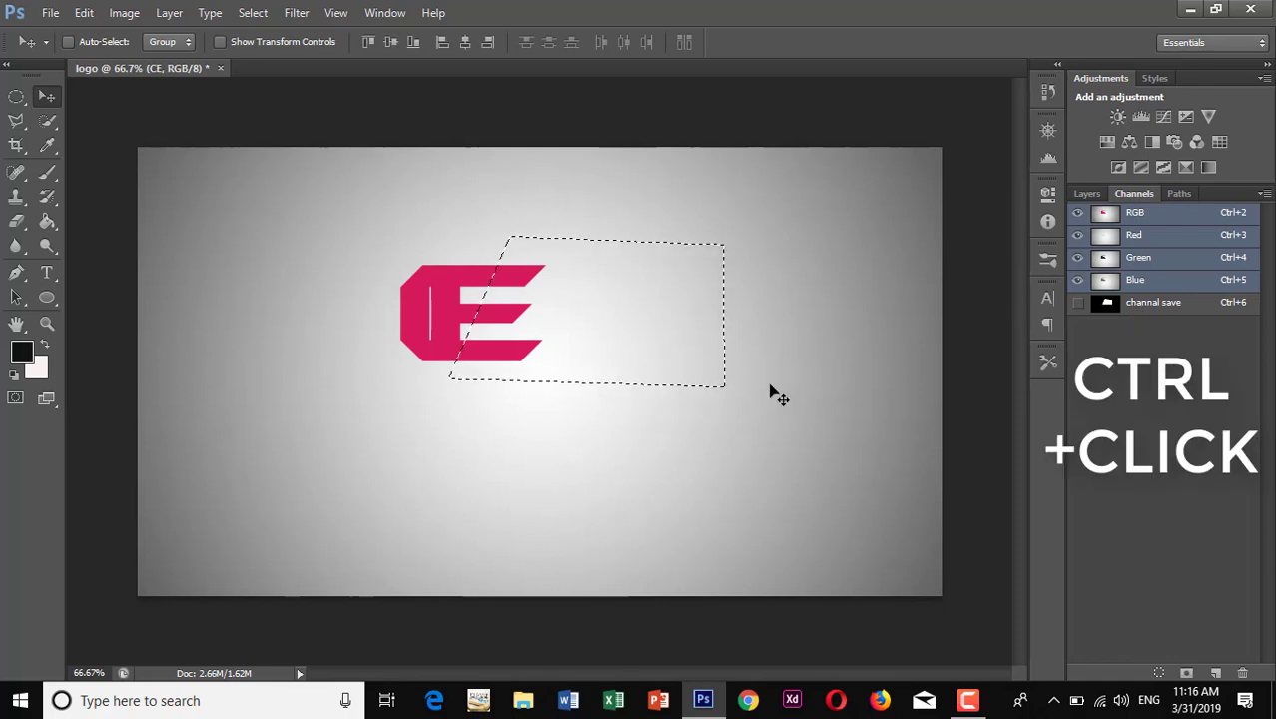
key(shift+ctrl+i)
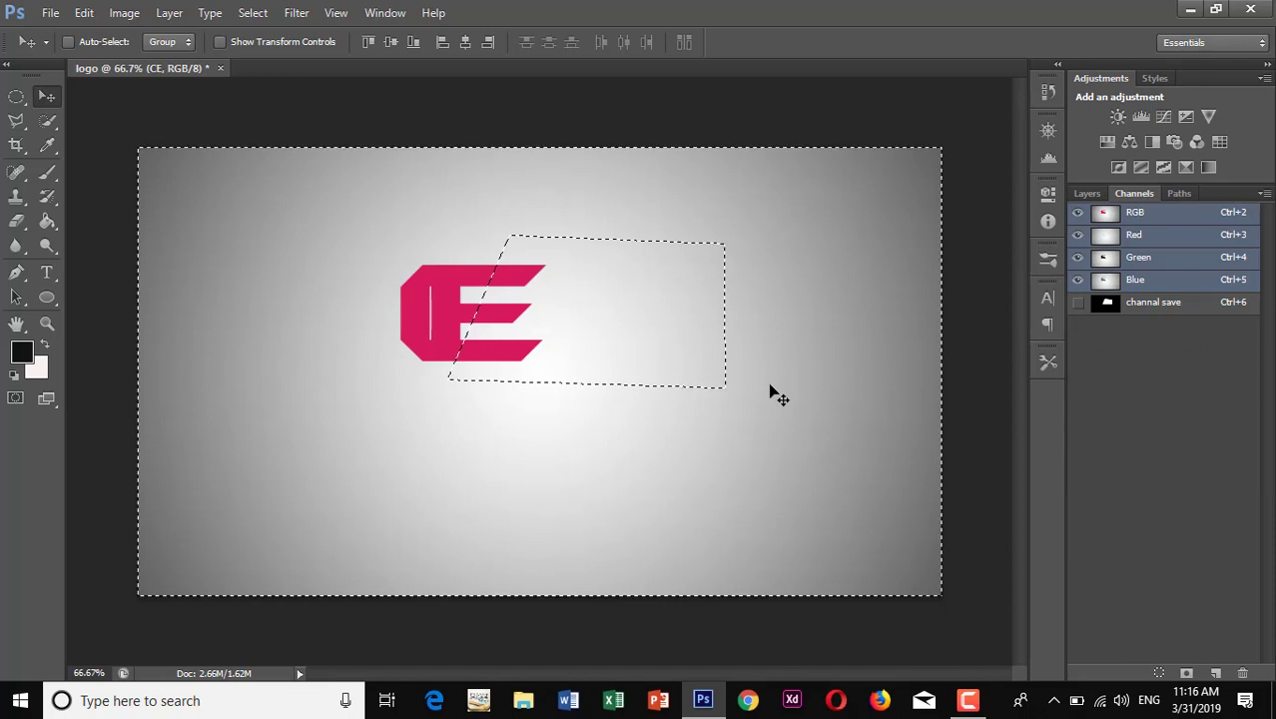
key(Delete)
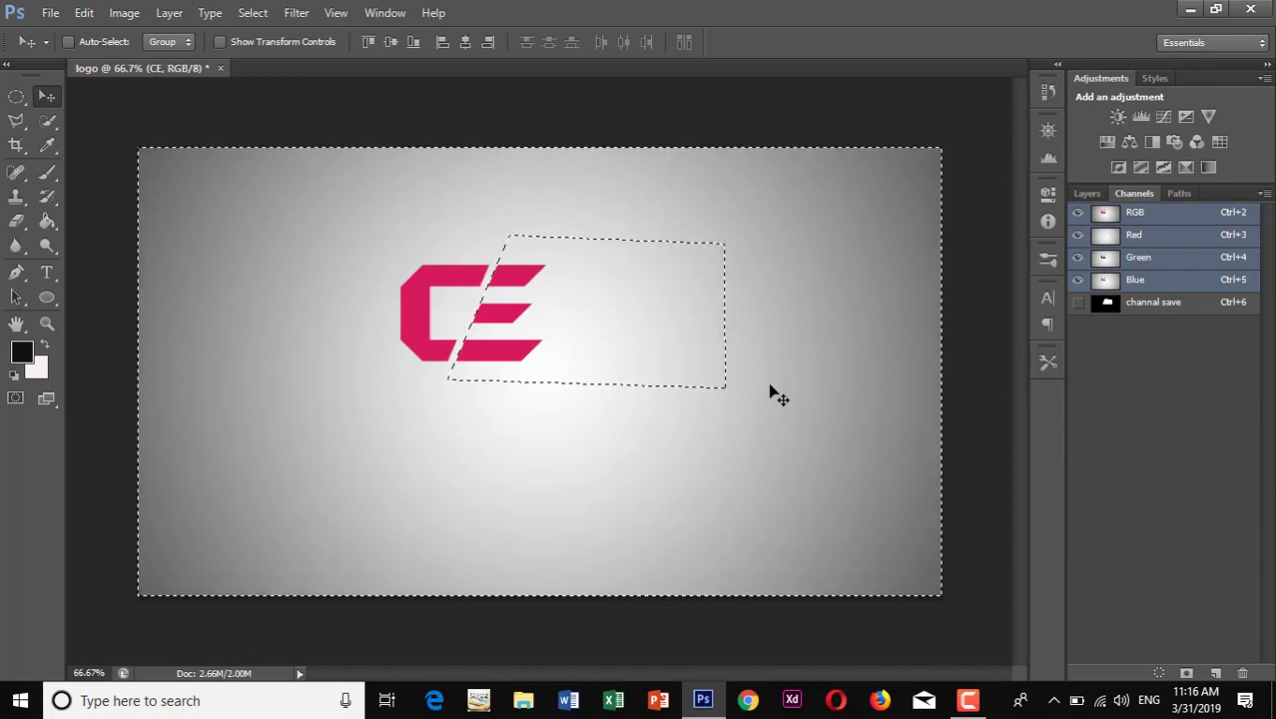
key(ctrl+z)
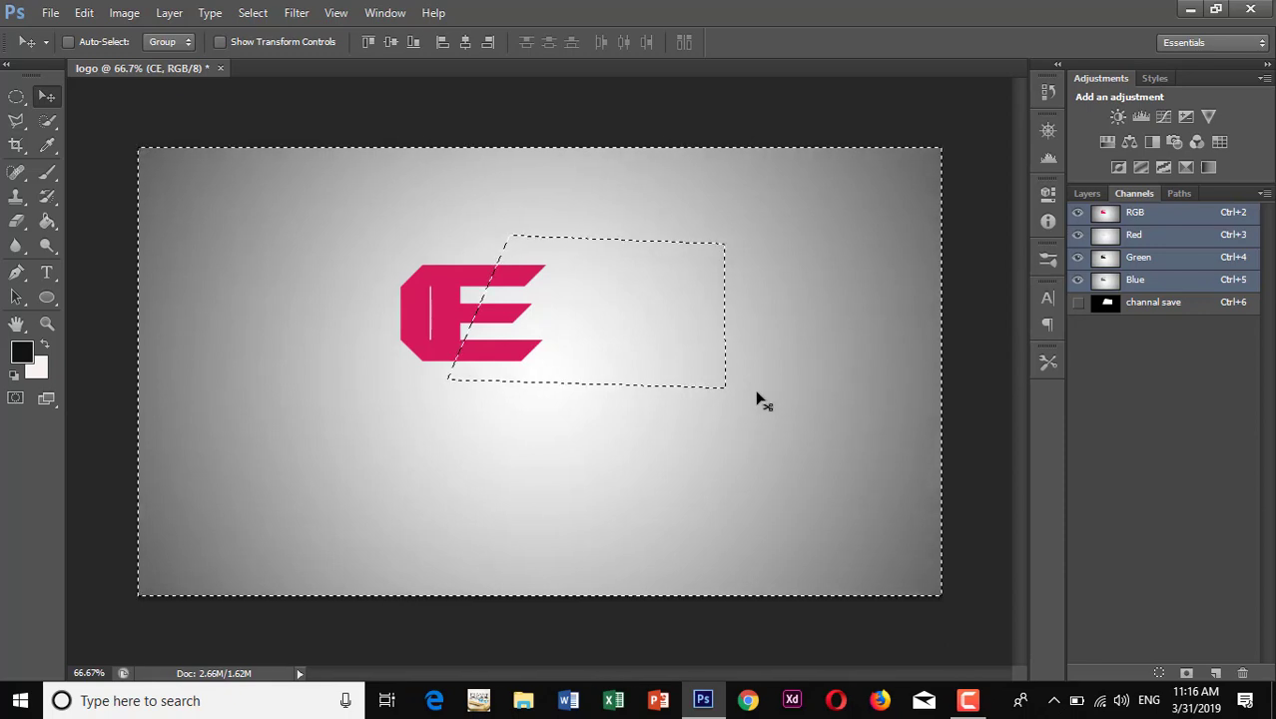
key(ctrl+d)
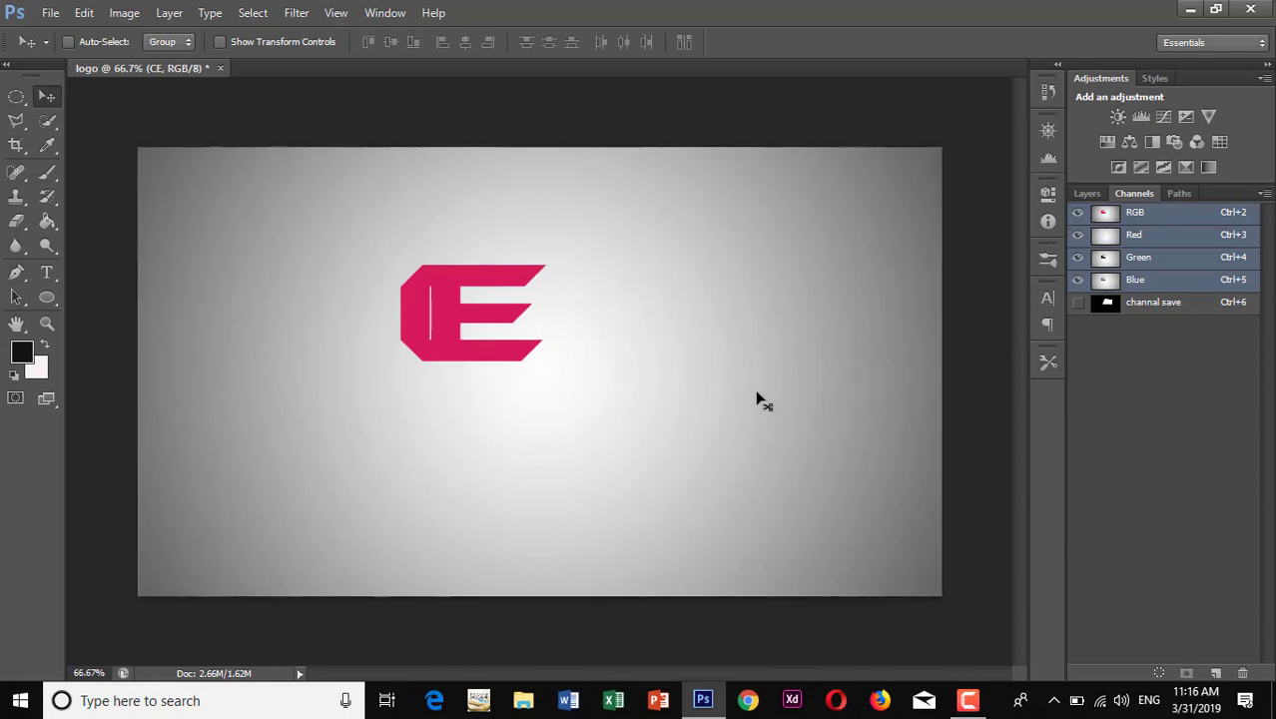
key(shift+Right)
key(shift+Right)
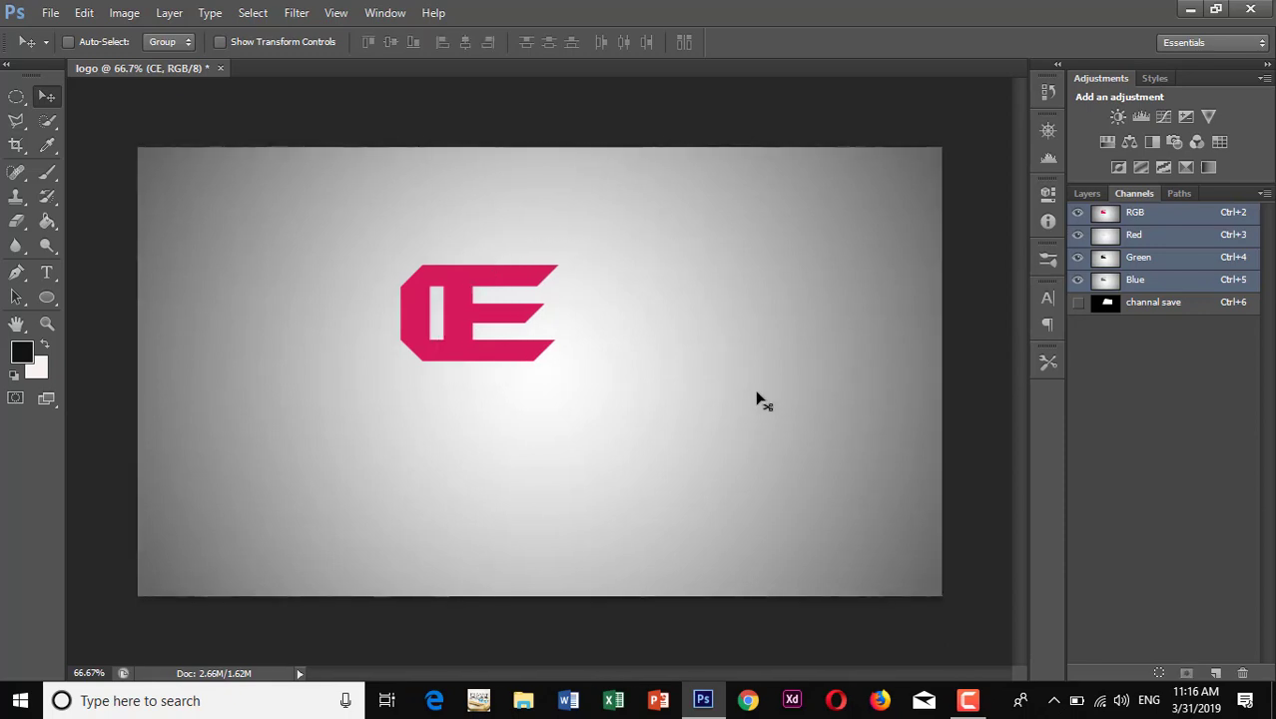
Preview the 'channal save' mask, reload it inverted, then undo and deselect.
click(1109, 313)
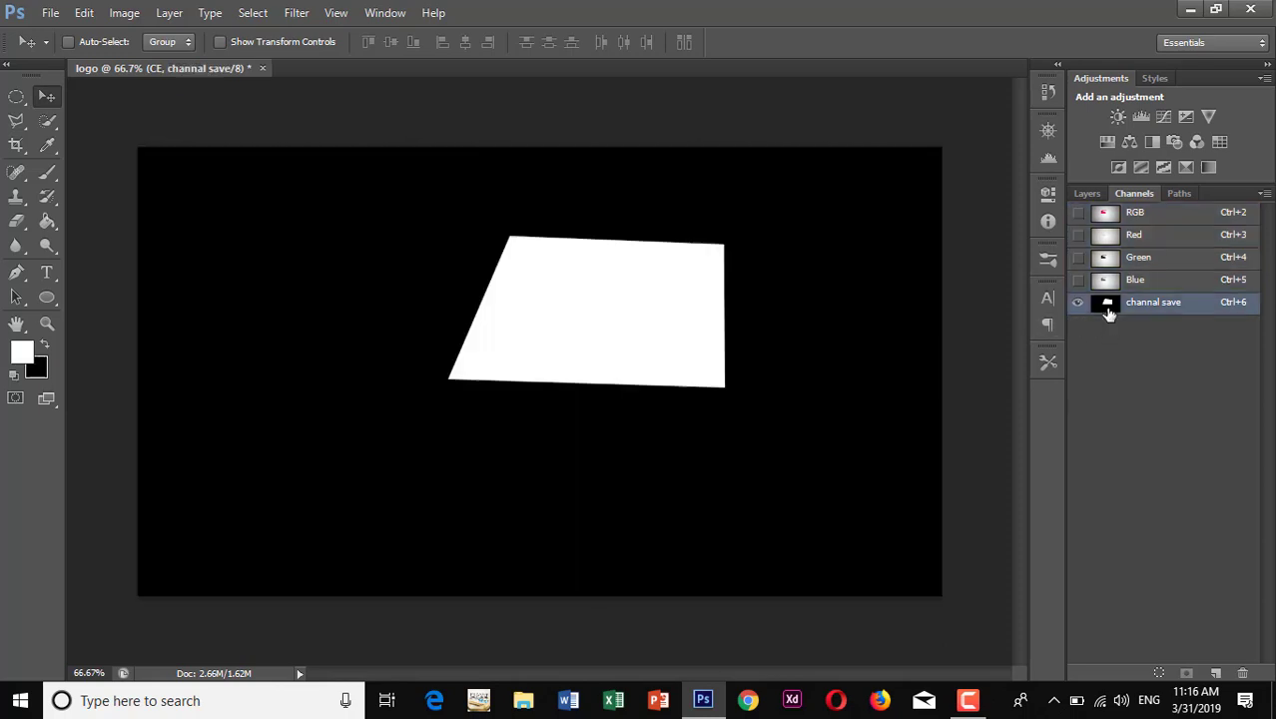
ctrl+click(1107, 306)
click(1102, 220)
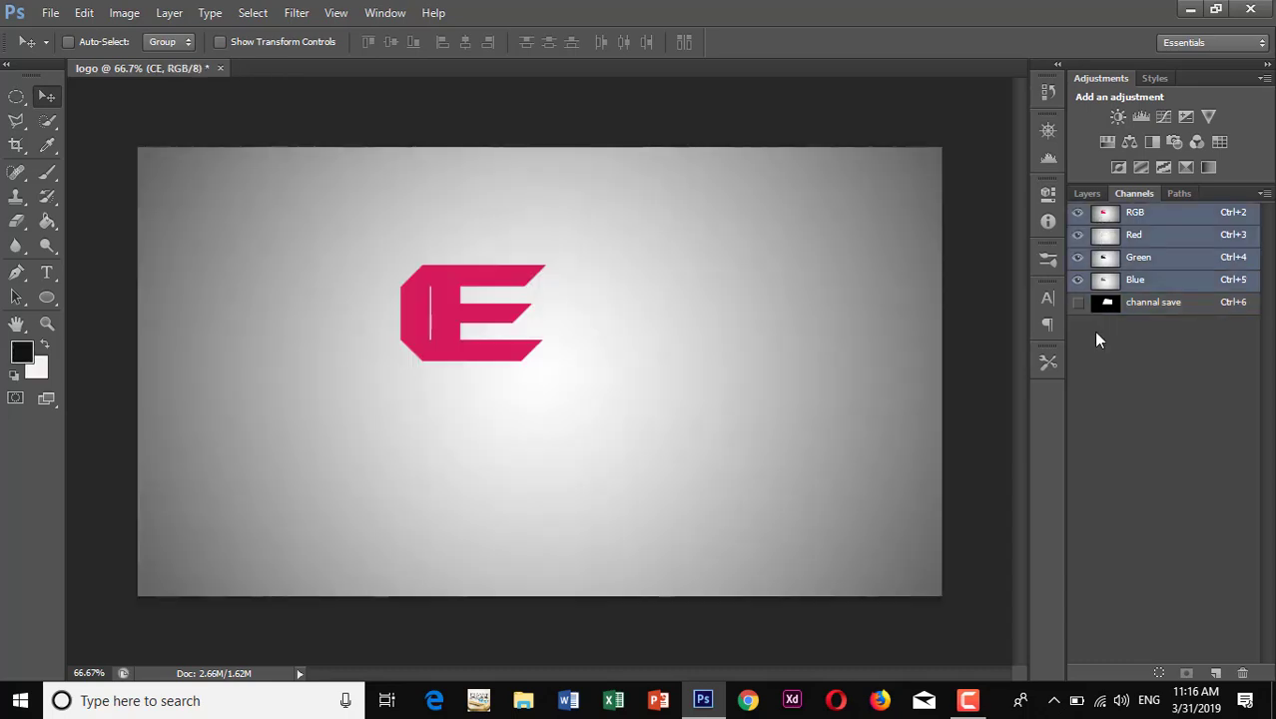
ctrl+click(1099, 306)
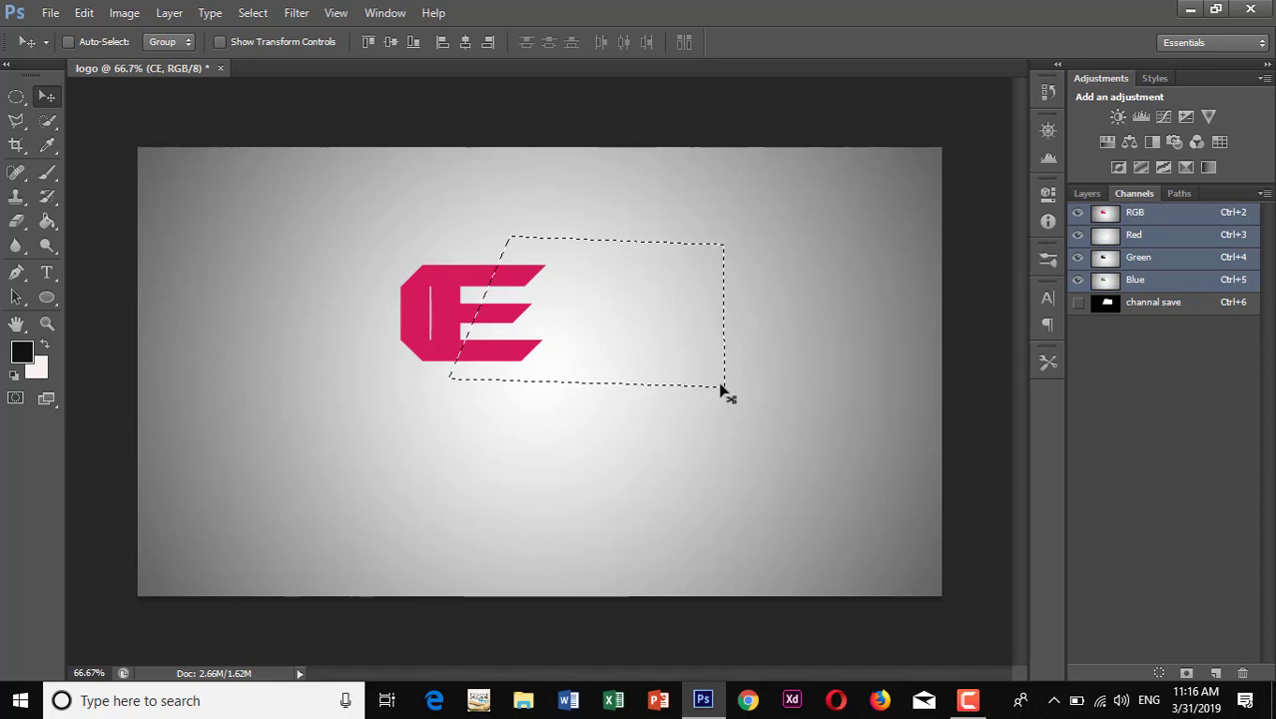
key(ctrl+shift+i)
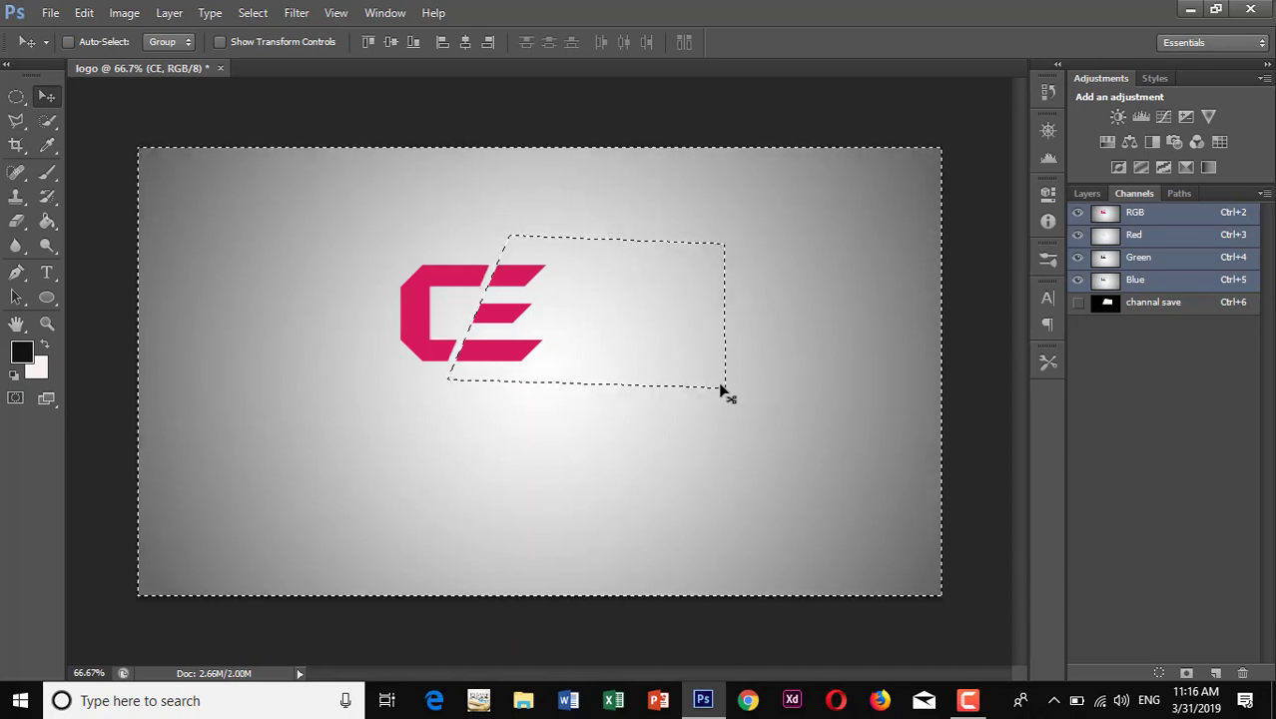
key(ctrl+z)
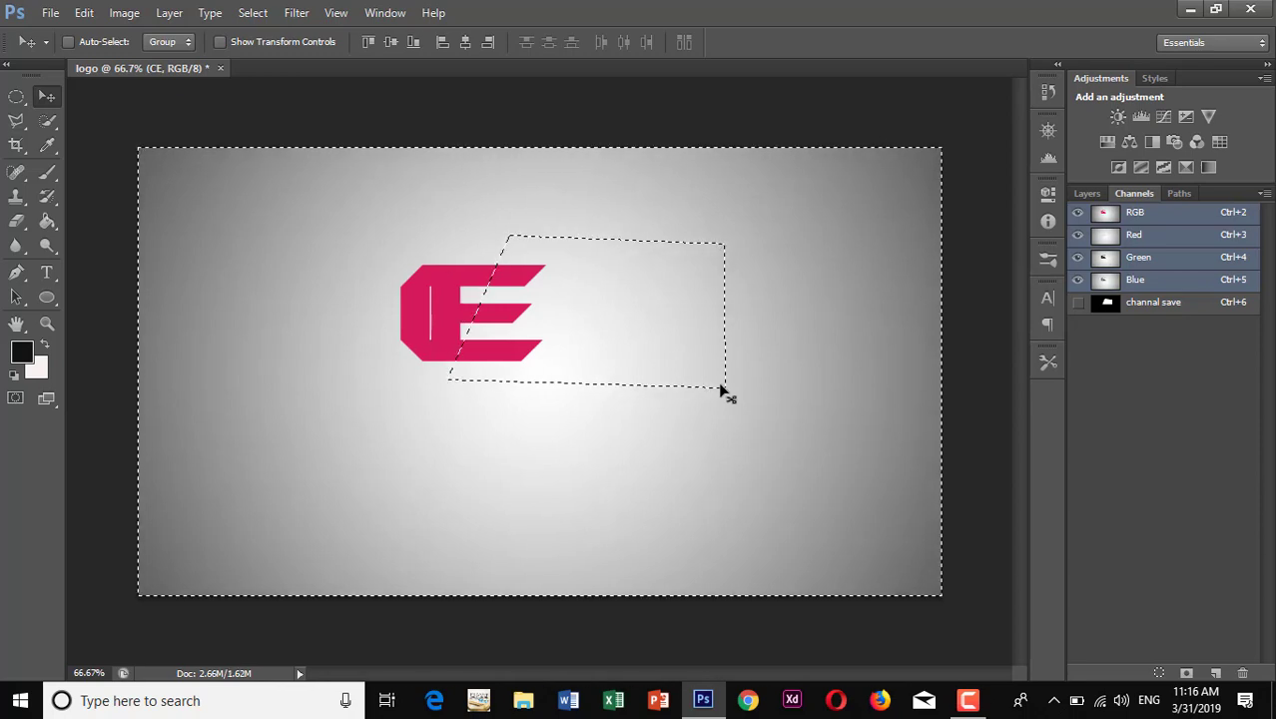
key(ctrl+d)
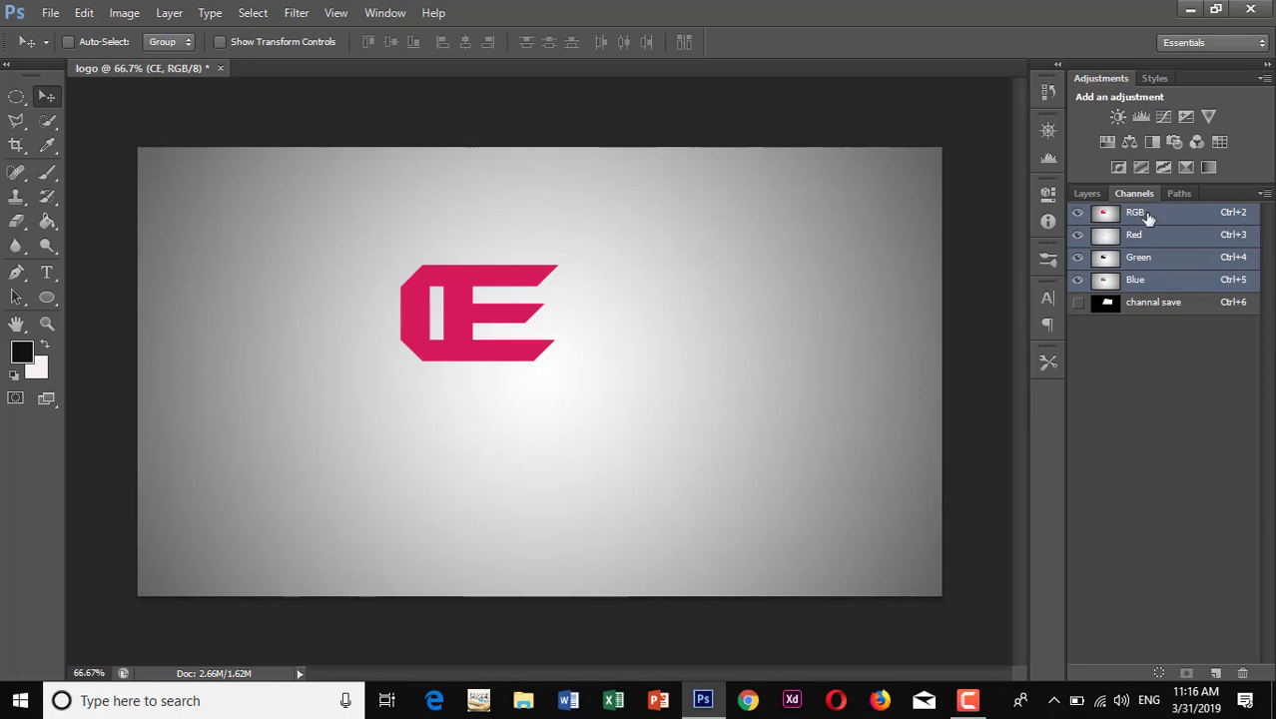
Load 'channal save' inverted, deselect, and move the E about 0.5 in right.
ctrl+click(1153, 316)
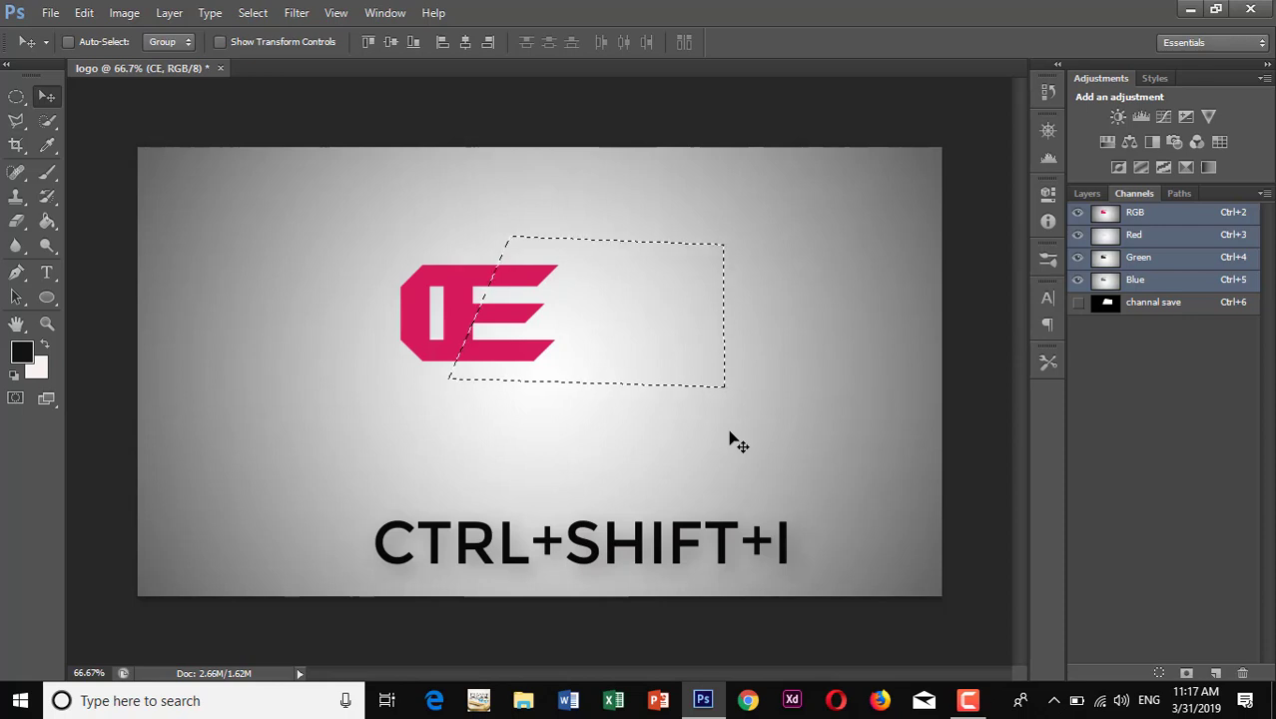
key(ctrl+shift+i)
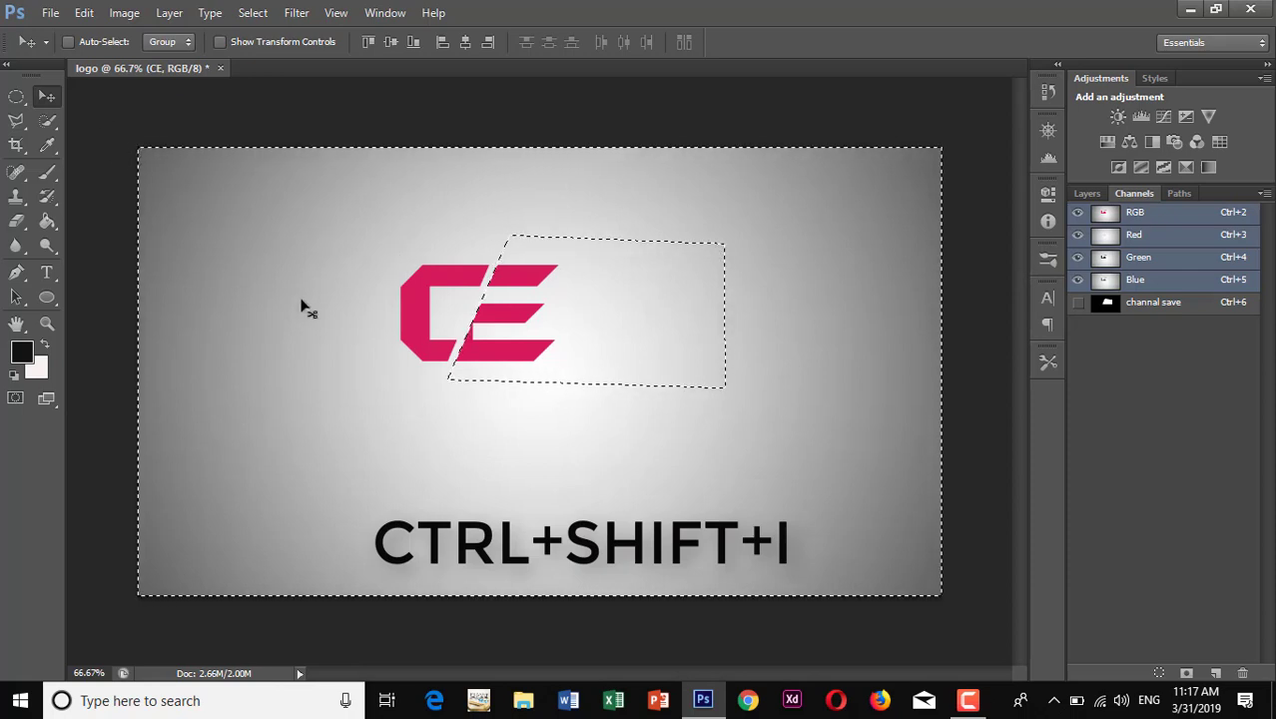
key(ctrl+d)
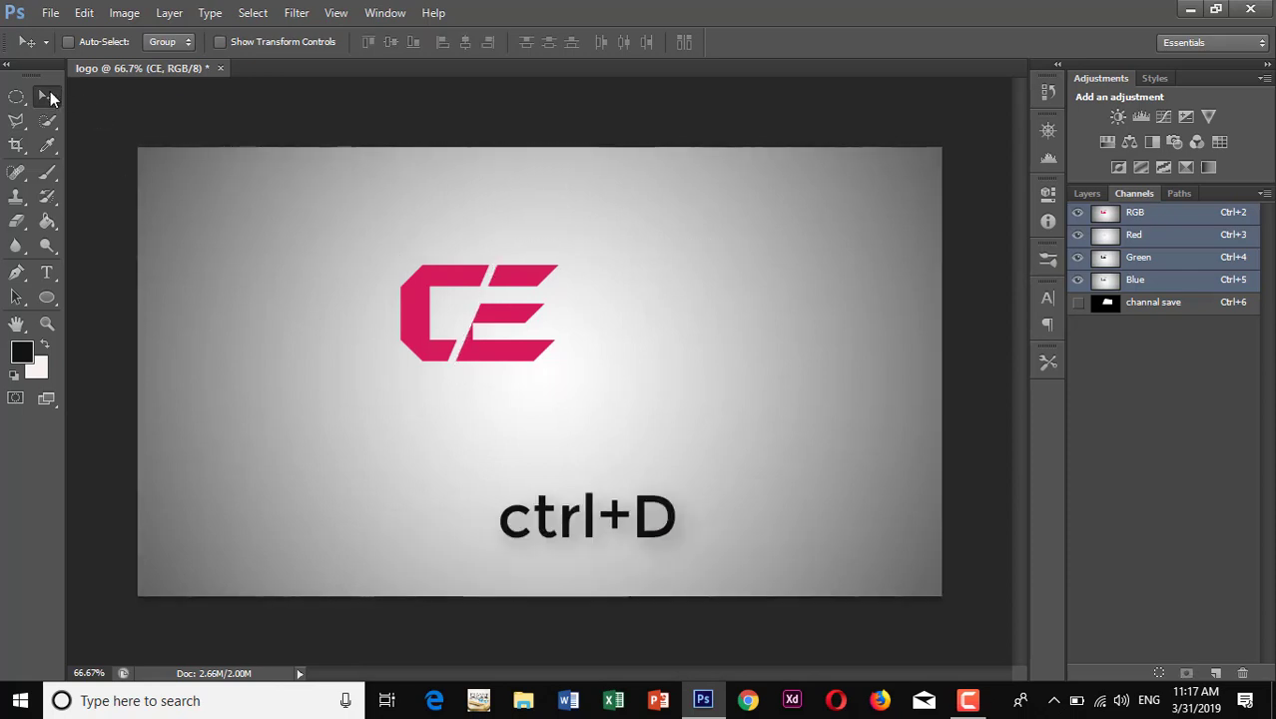
drag(500, 321, 513, 321)
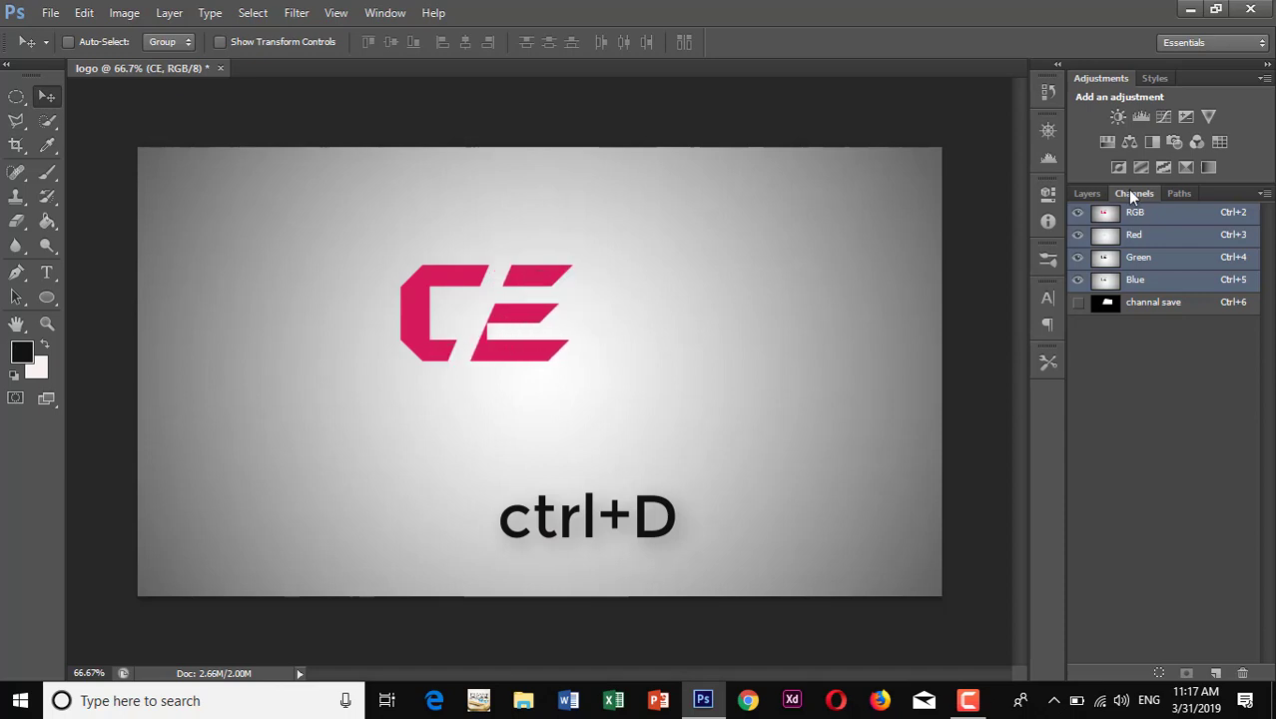
click(1088, 193)
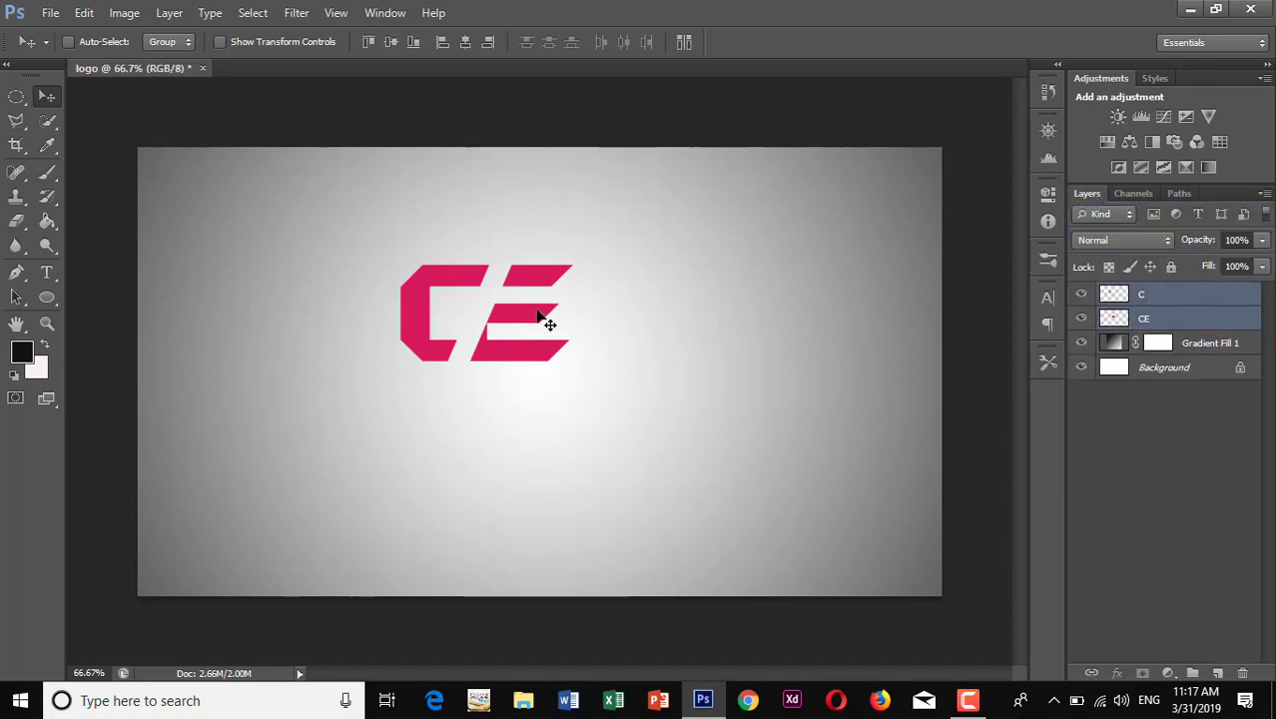
Drag the C and CE logo 0.847 in right and 0.667 in down toward the centre.
mouse_move(509, 330)
mouse_down()
mouse_move(546, 333)
mouse_move(547, 363)
mouse_up()
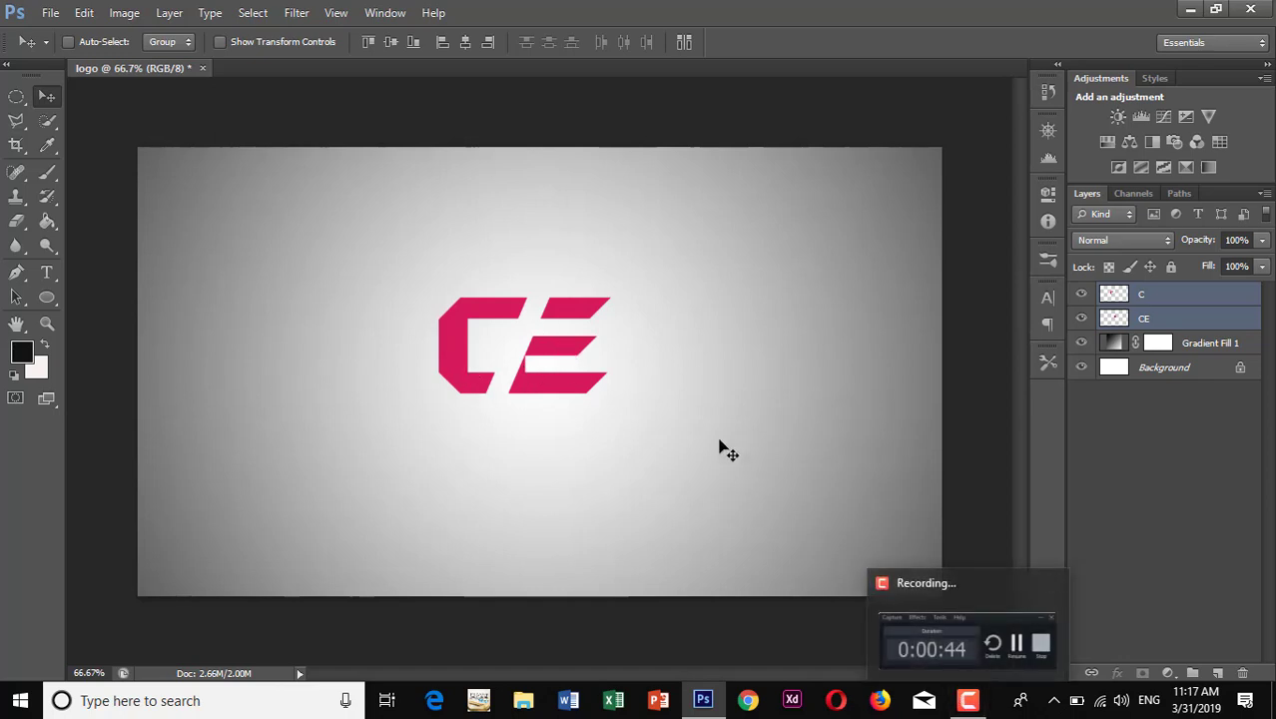
click(967, 700)
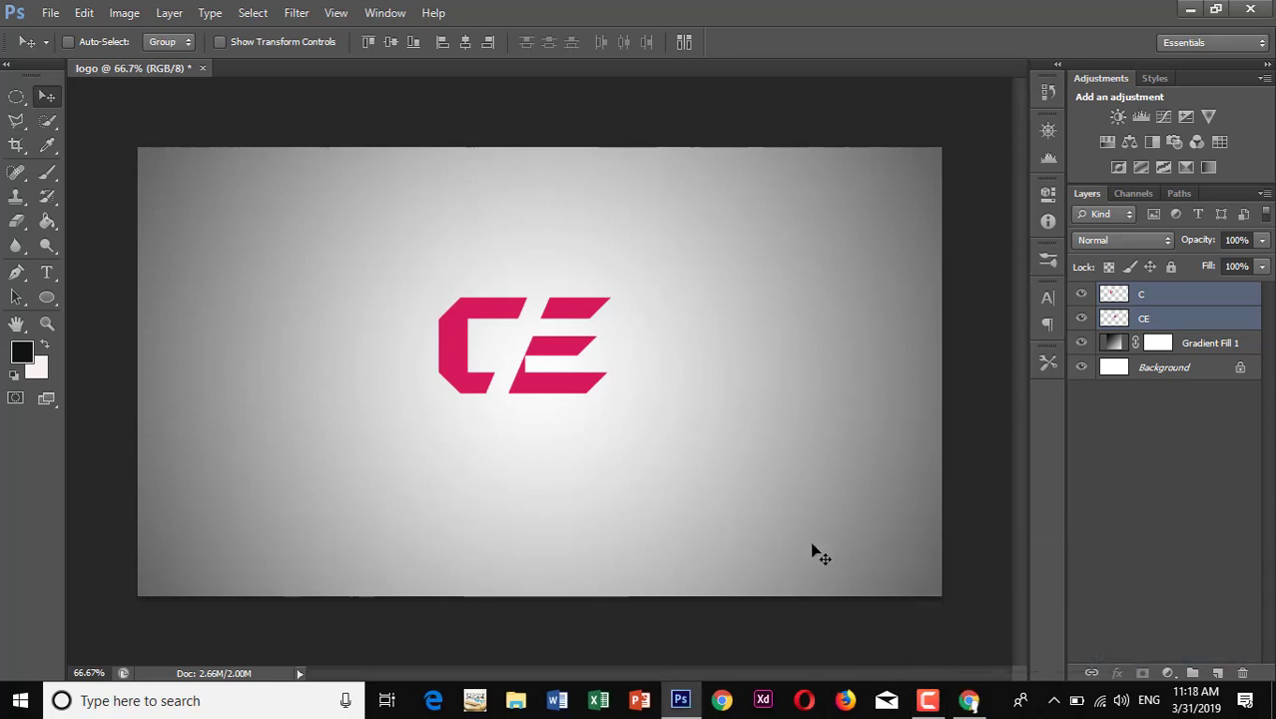
Draw a 372 × 372 px black circle with the Ellipse Tool over the logo.
click(51, 297)
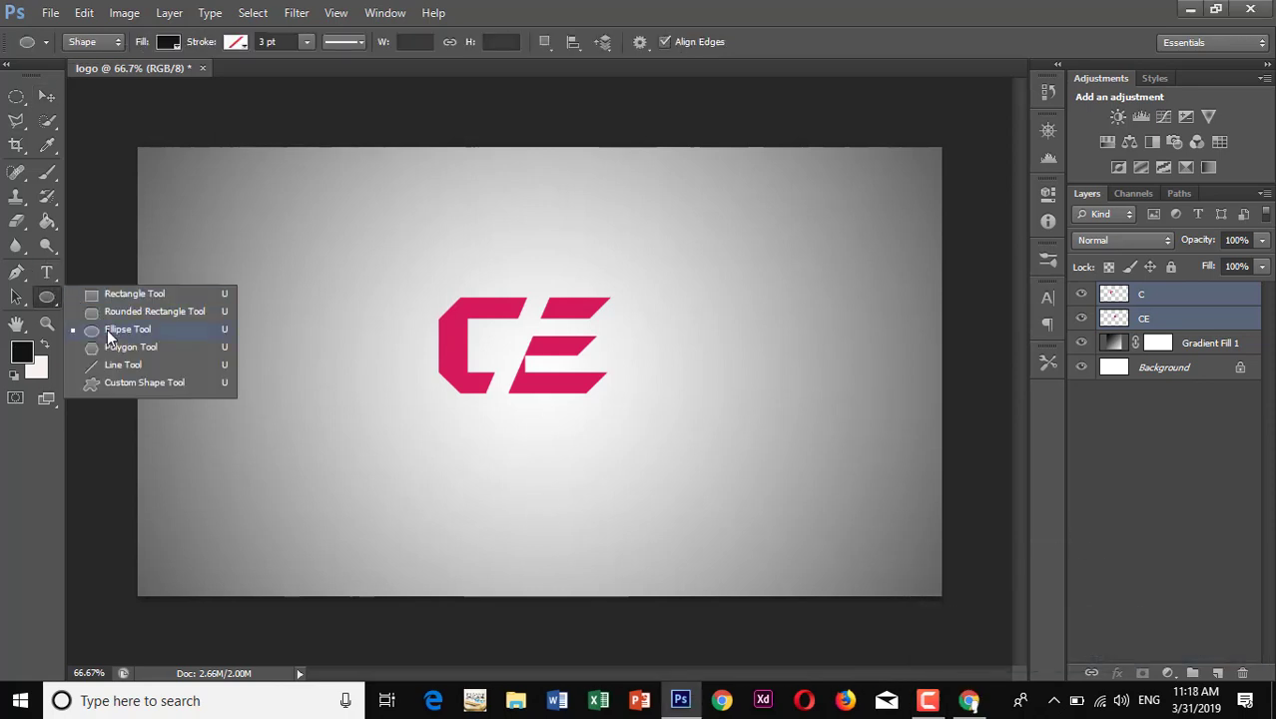
click(107, 328)
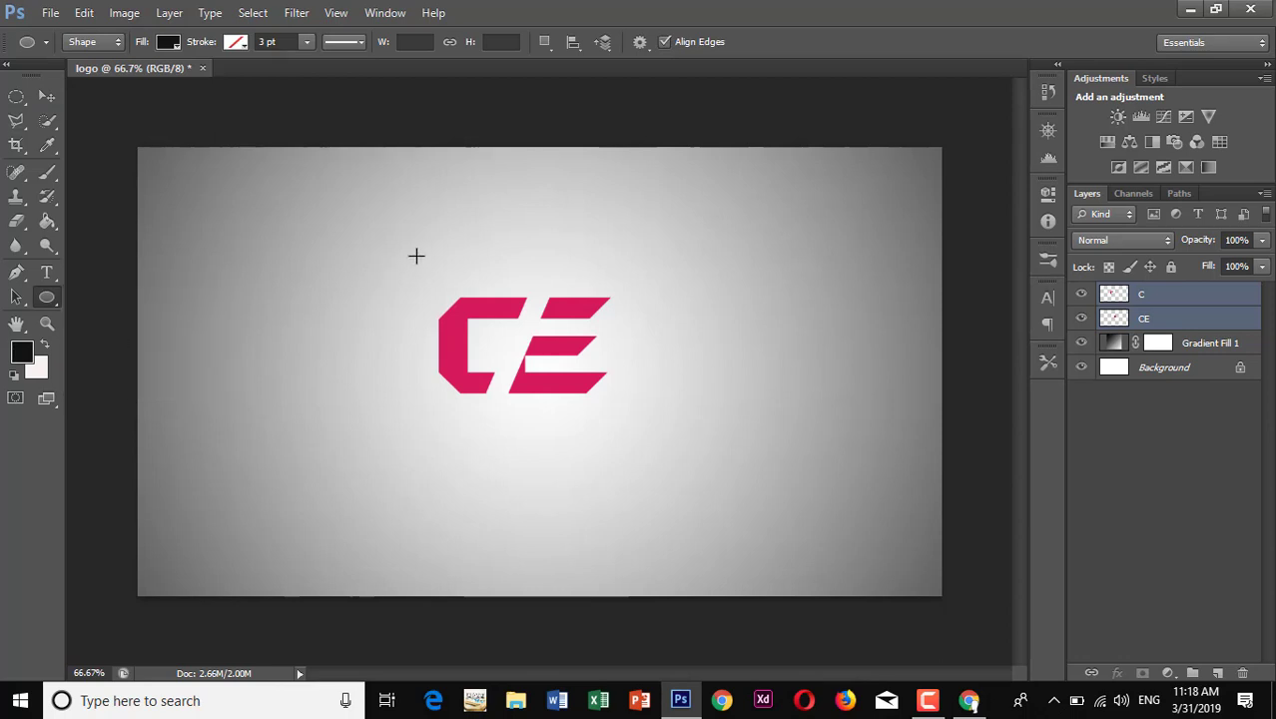
mouse_move(416, 243)
mouse_down()
mouse_move(757, 472)
mouse_move(795, 474)
mouse_up()
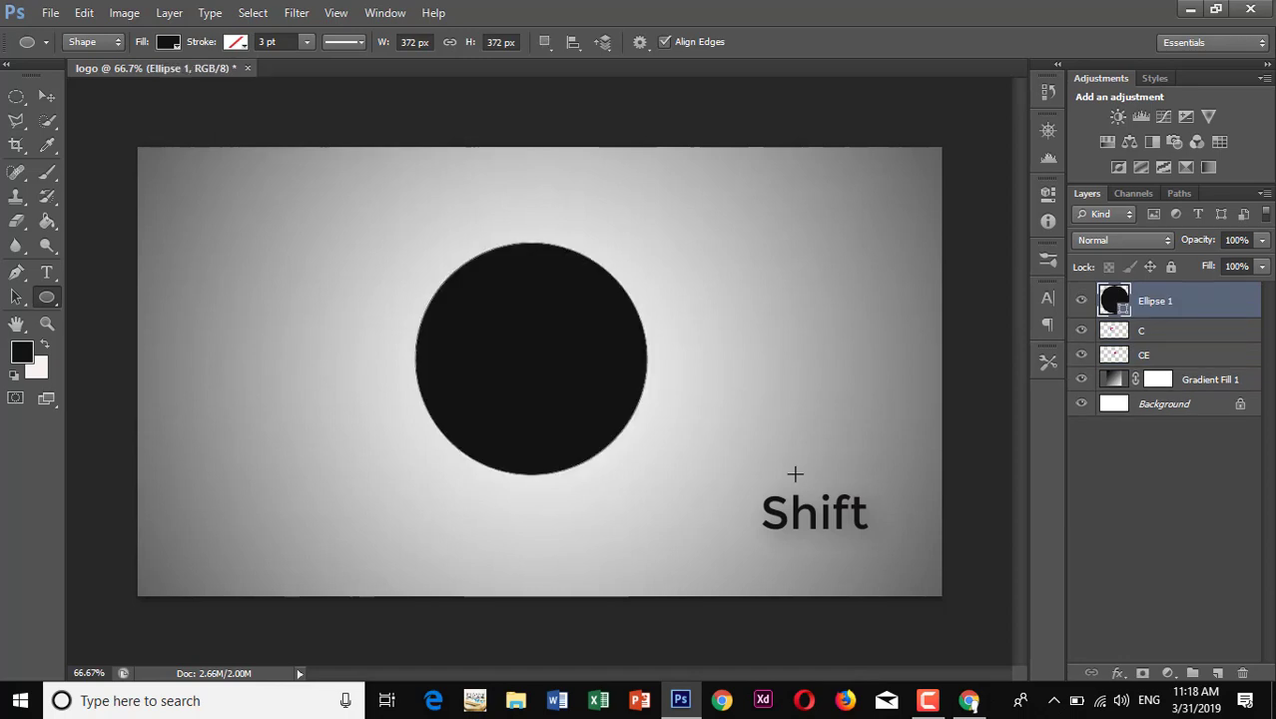
Set the circle to no fill with a black outline.
click(175, 50)
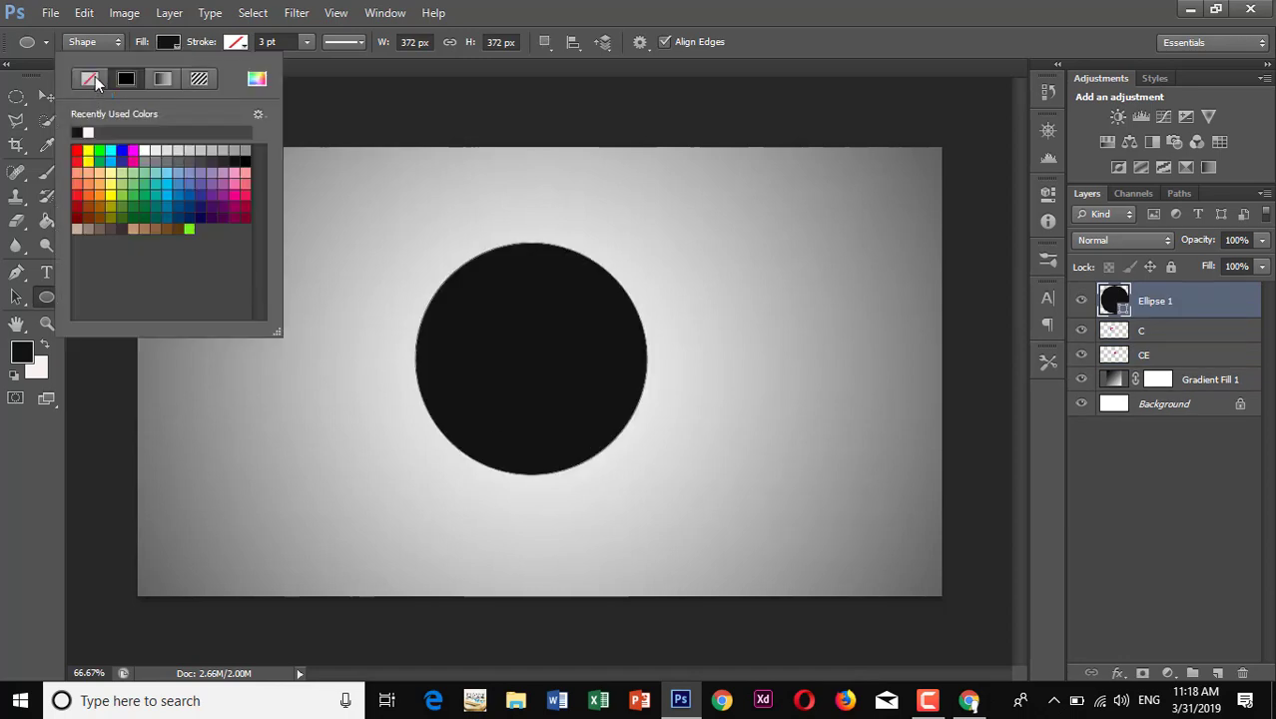
click(92, 80)
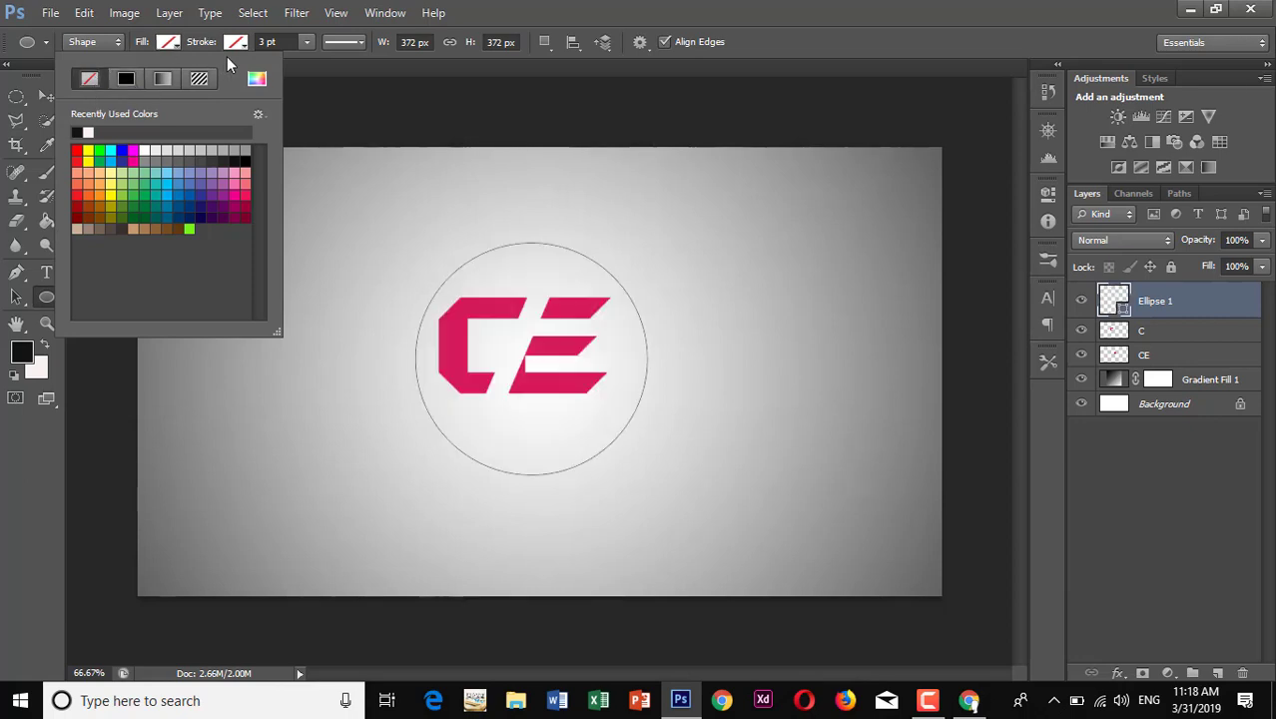
click(242, 46)
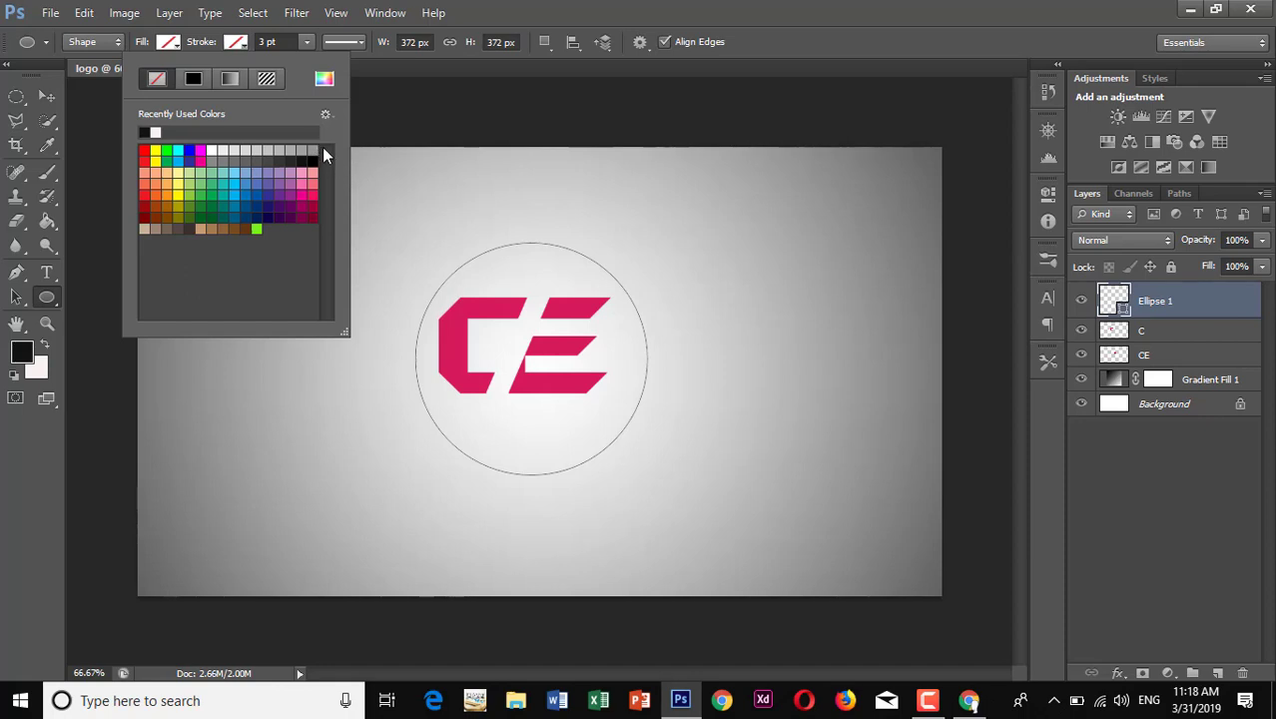
click(195, 80)
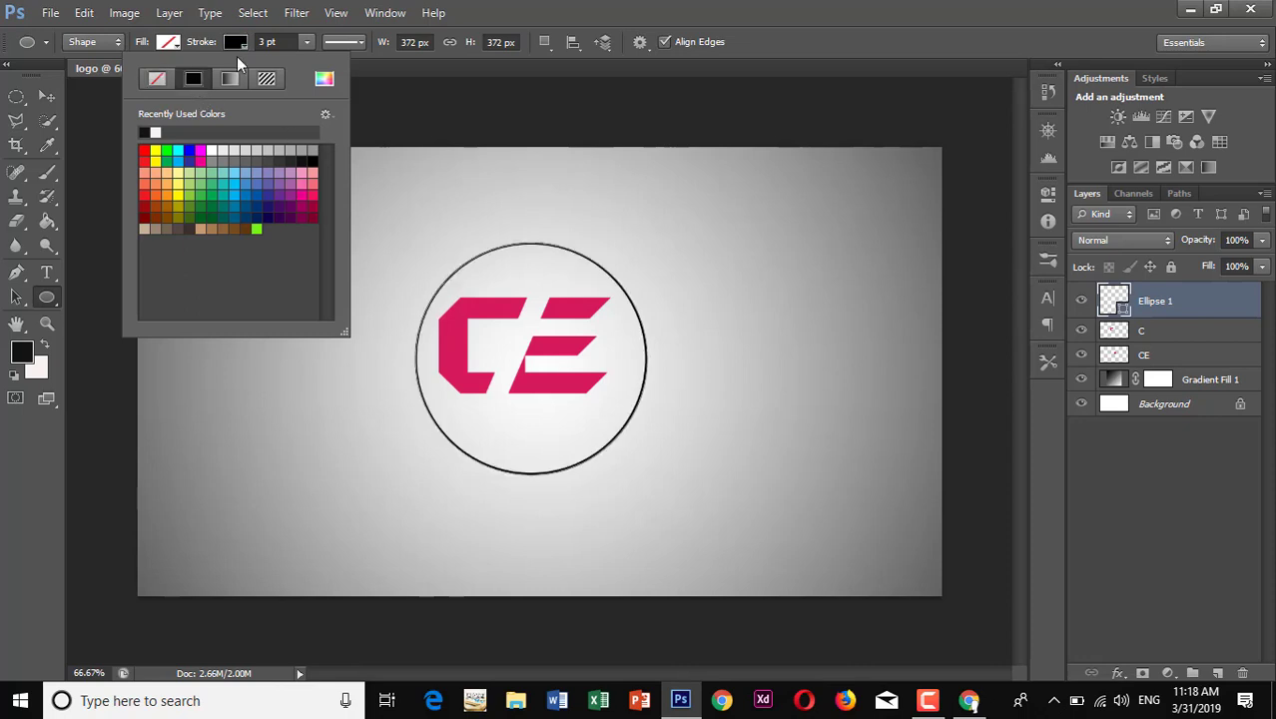
click(287, 45)
Set the ring's outline width to 10 pt.
click(287, 43)
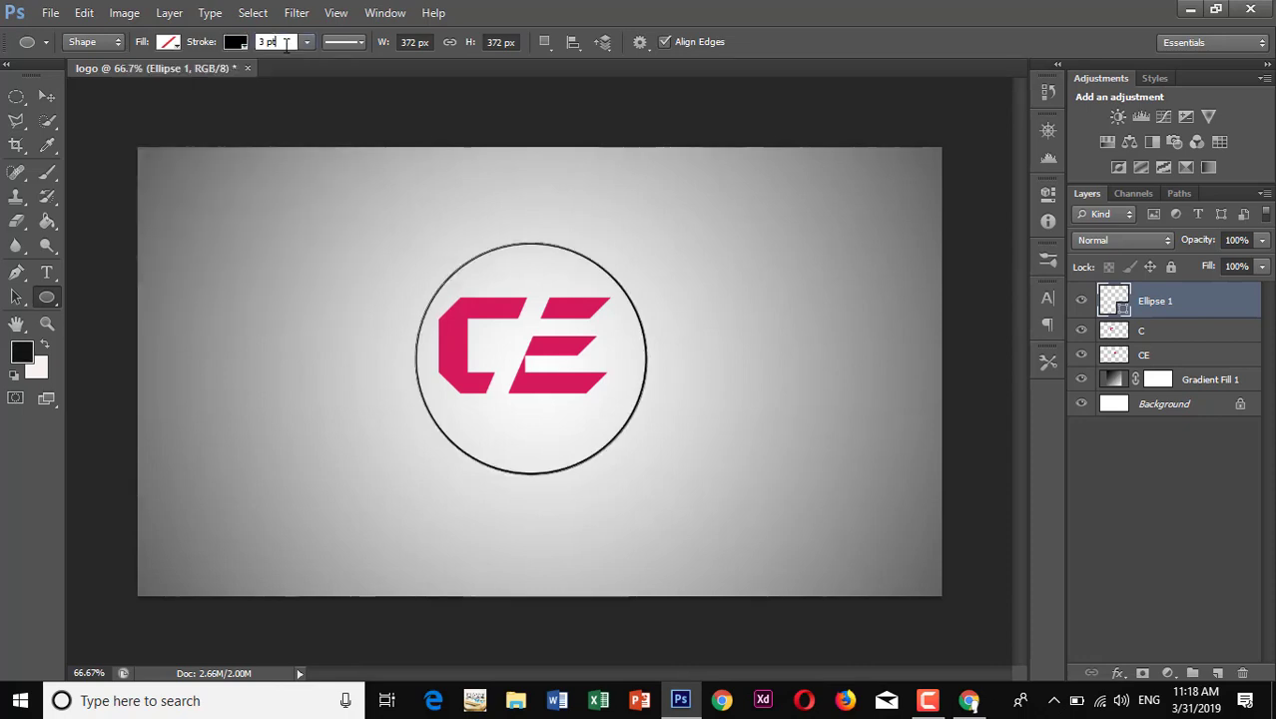
text(28)
key(Return)
scroll(286, 44, up, 3)
click(302, 183)
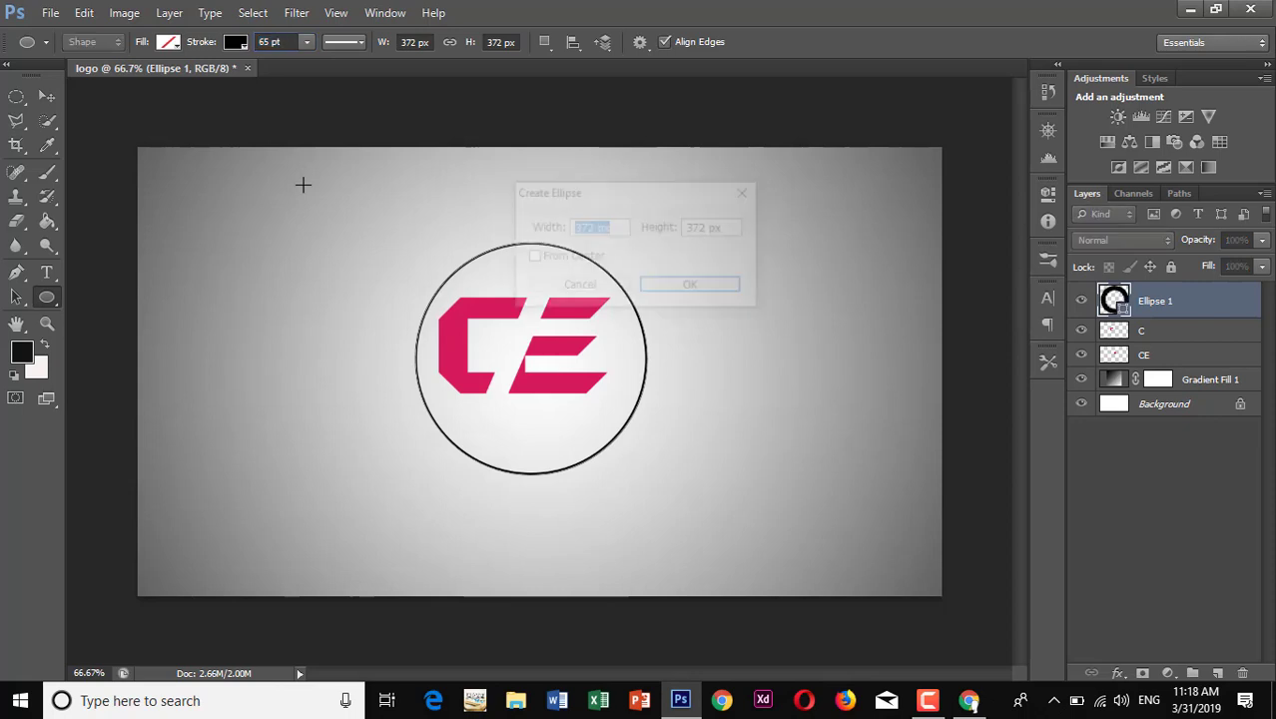
click(747, 191)
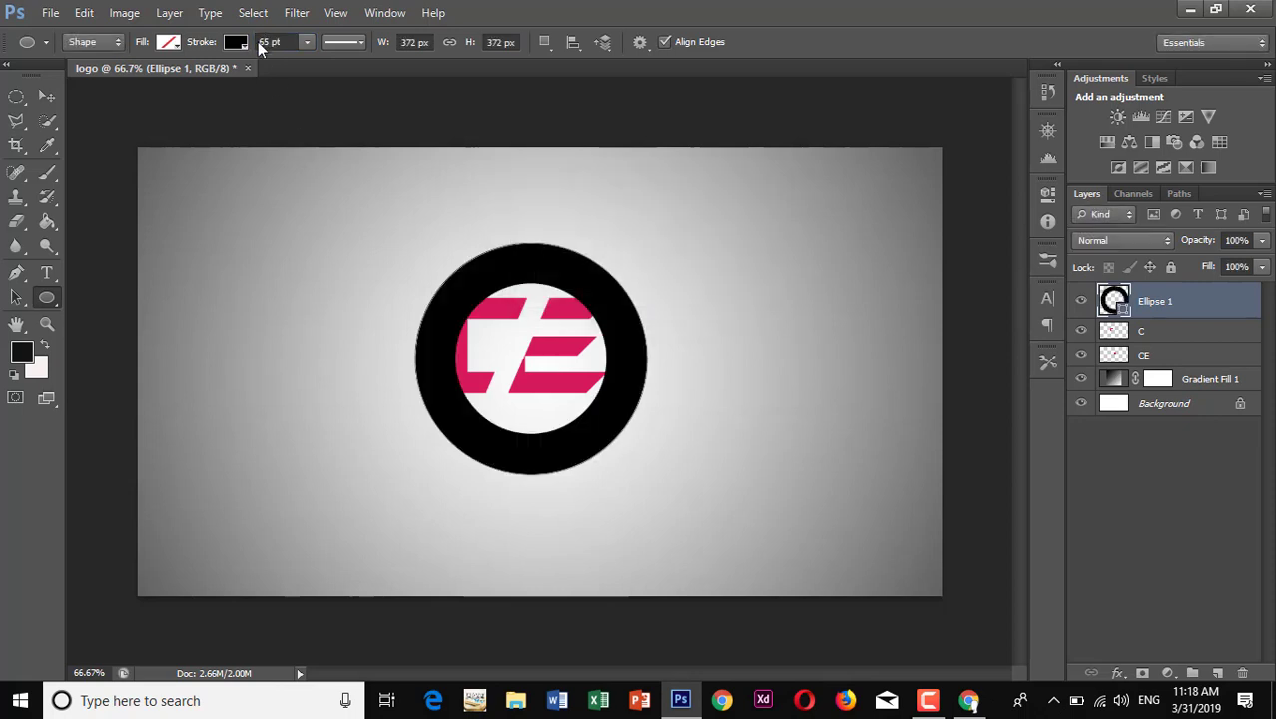
drag(284, 42, 260, 42)
key(BackSpace)
text(10)
key(Return)
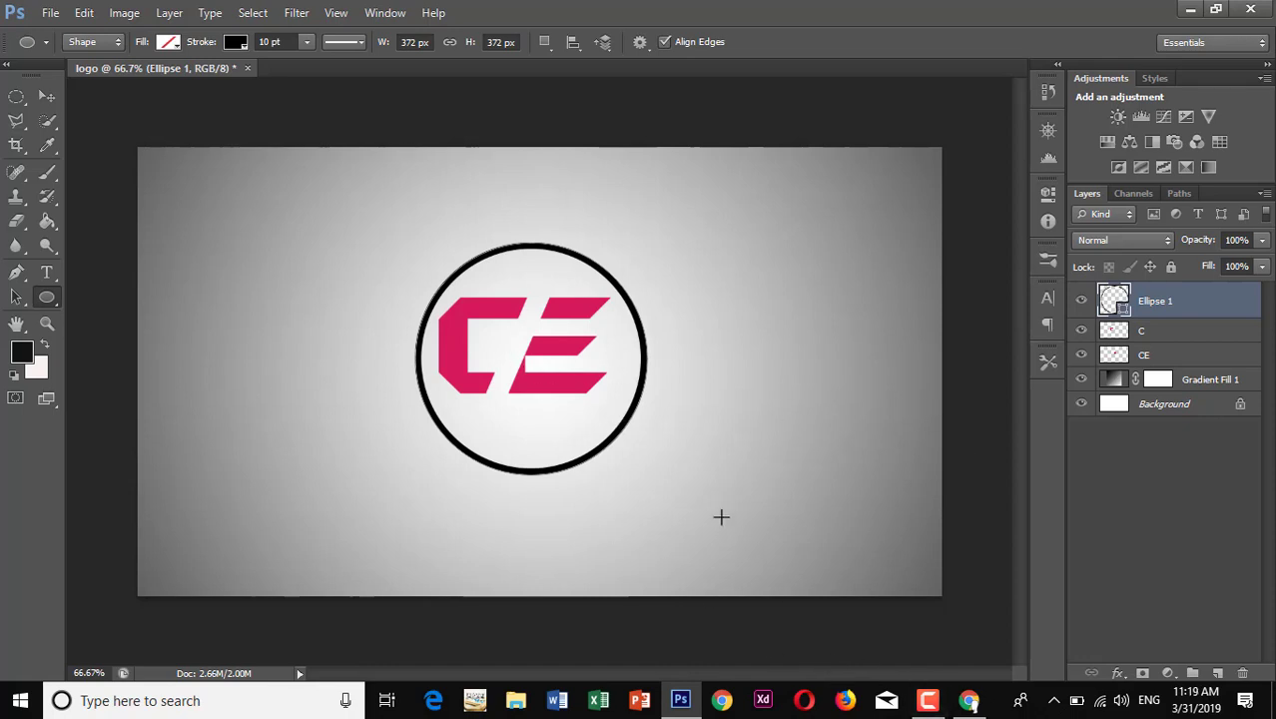
Open images.jpg and select the entire galaxy image.
key(ctrl+o)
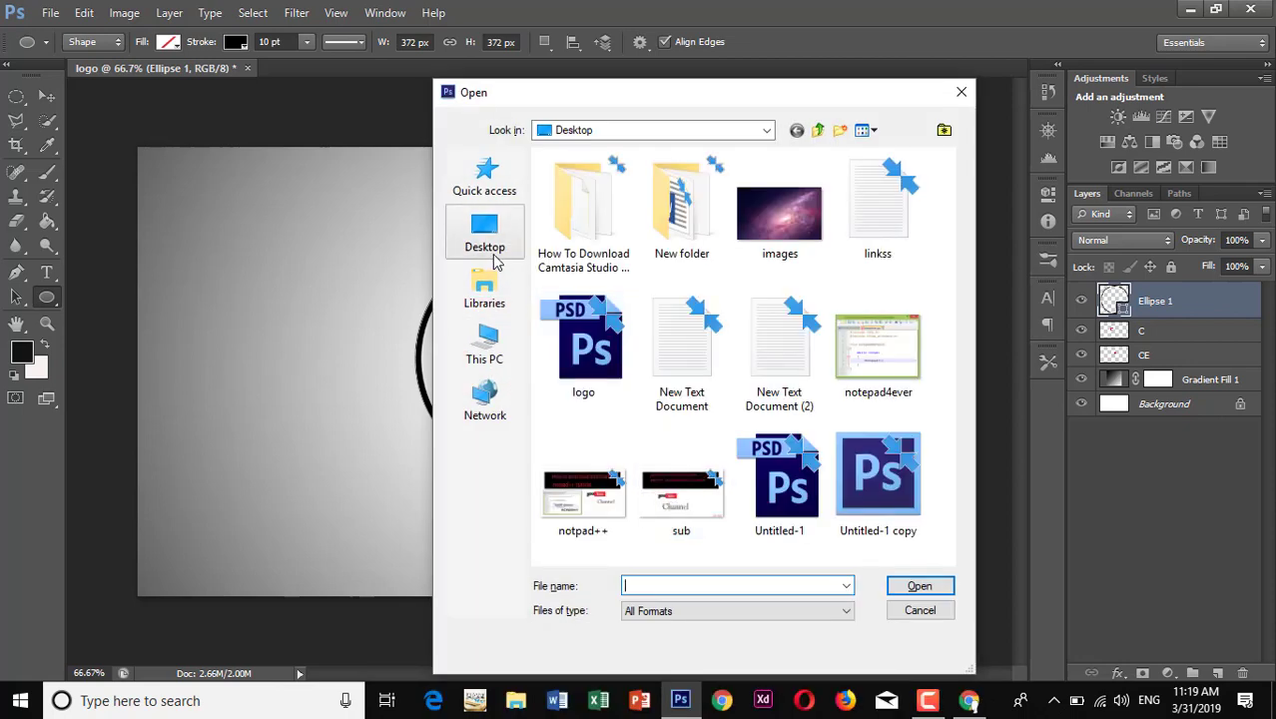
double_click(794, 218)
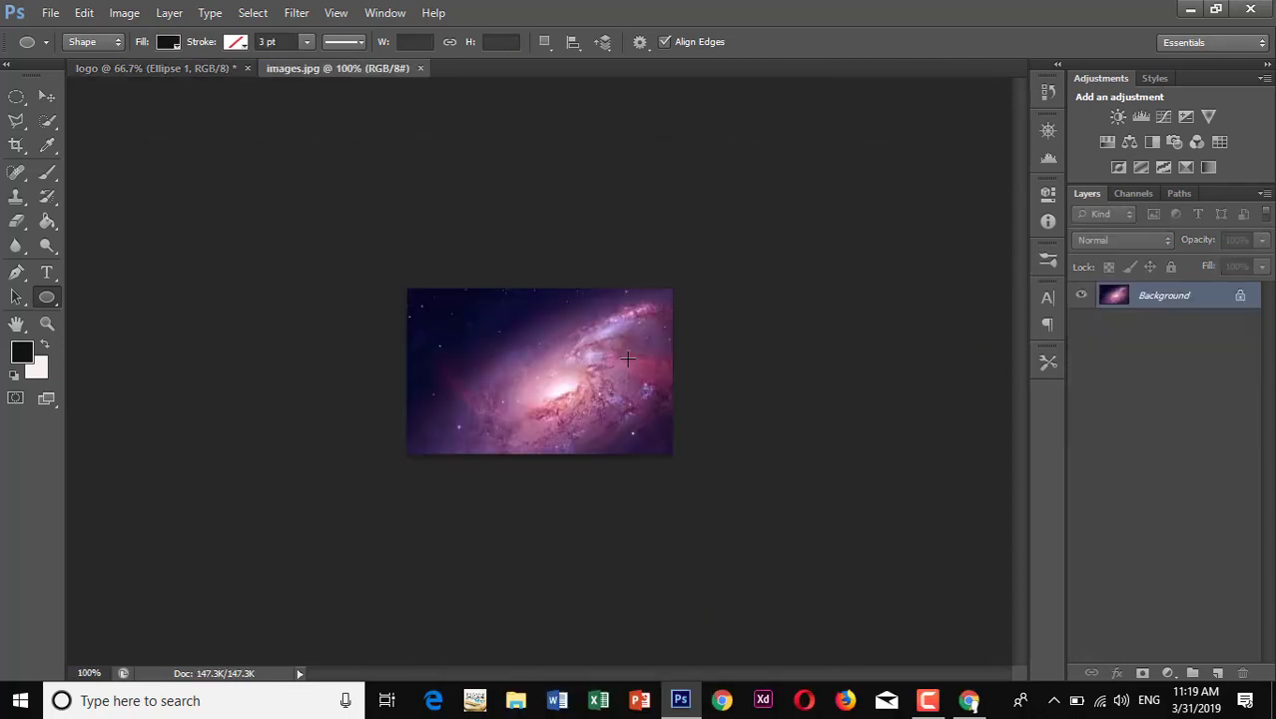
key(ctrl+a)
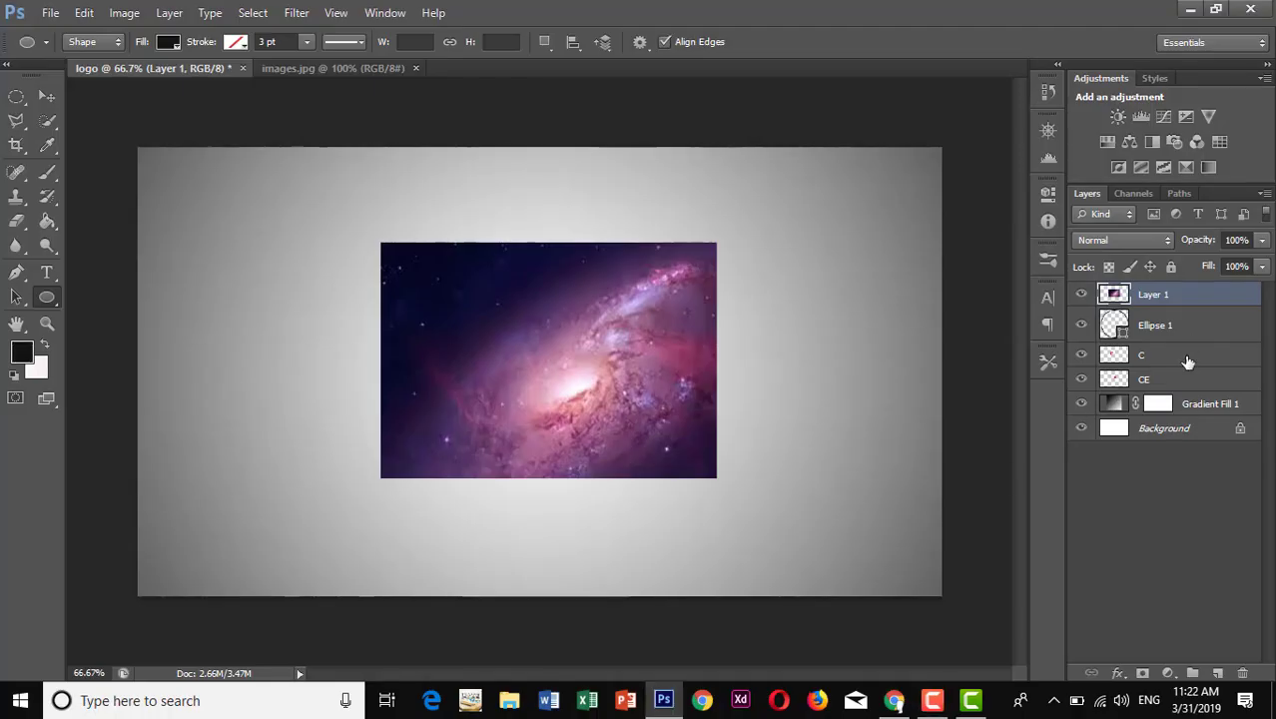
Merge the C and CE logo layers into a single layer.
click(1173, 366)
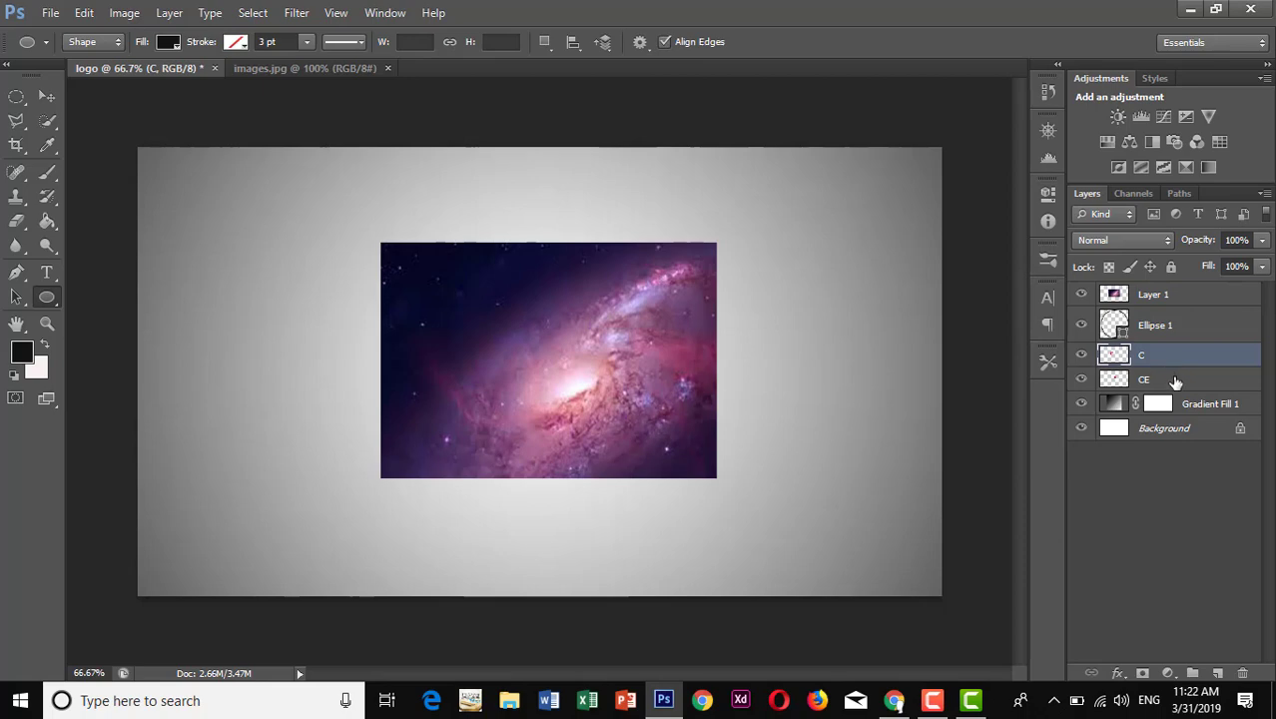
shift+click(1176, 380)
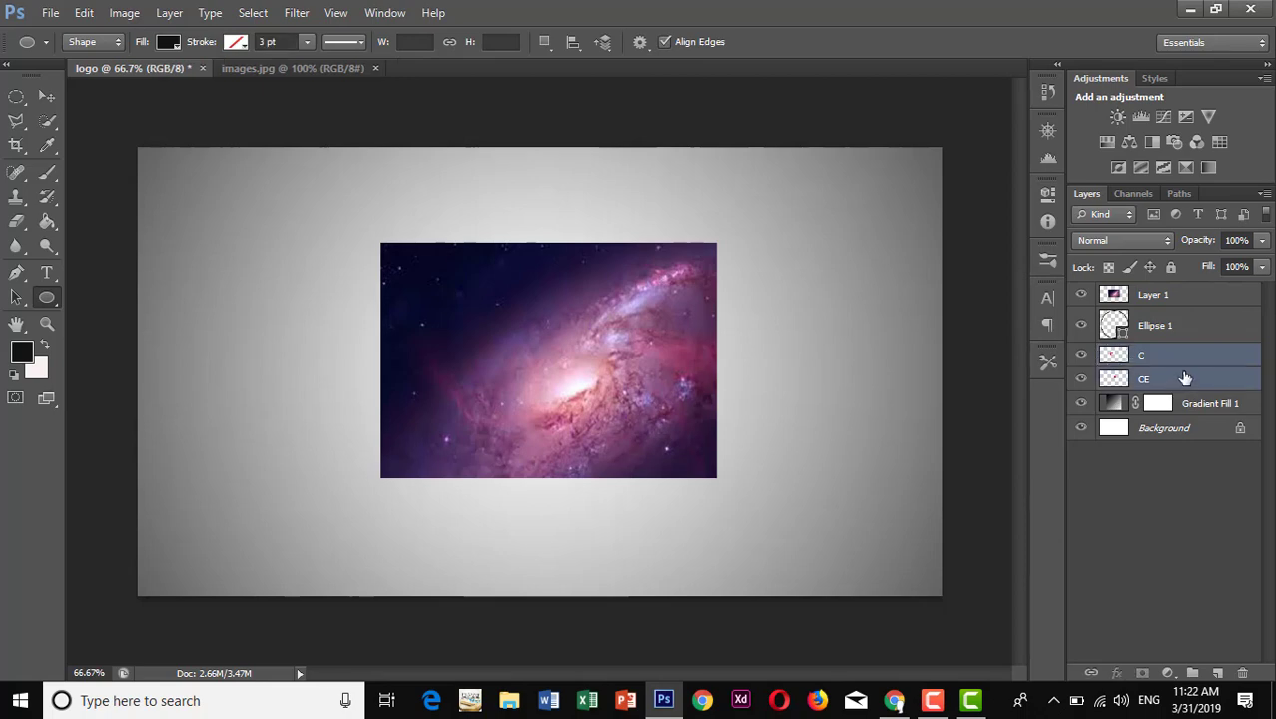
right_click(1186, 378)
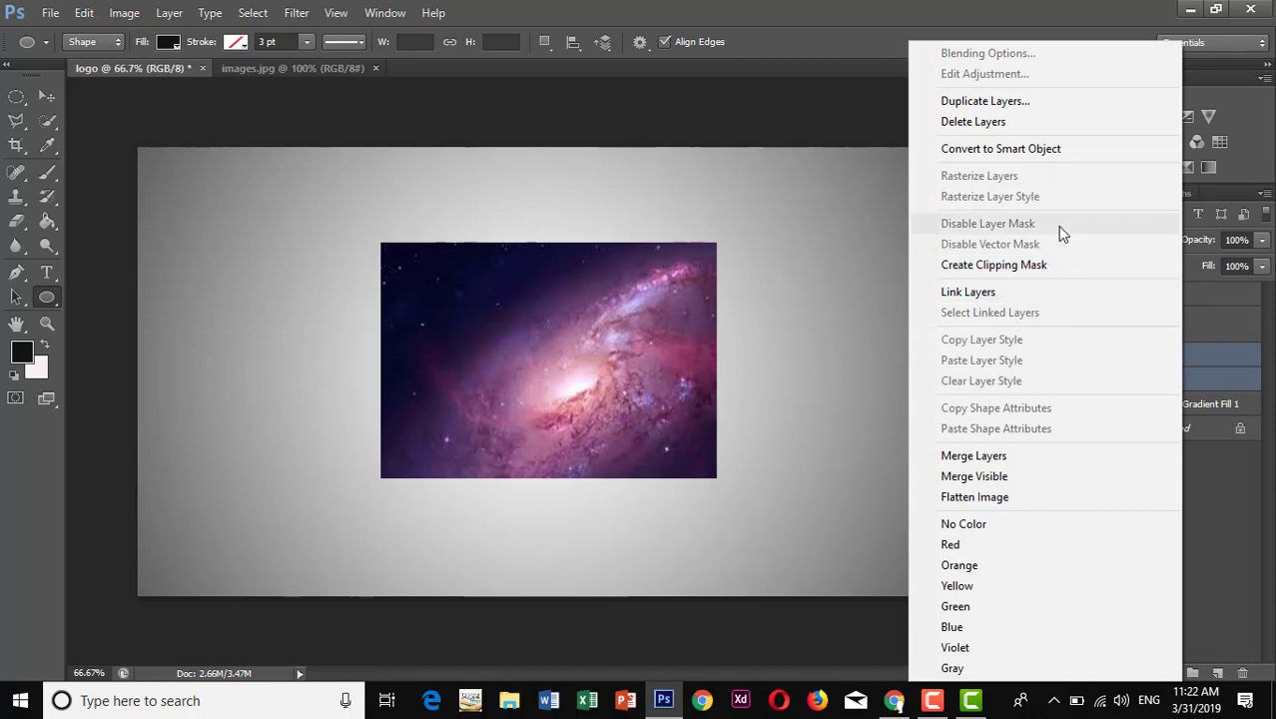
click(1070, 457)
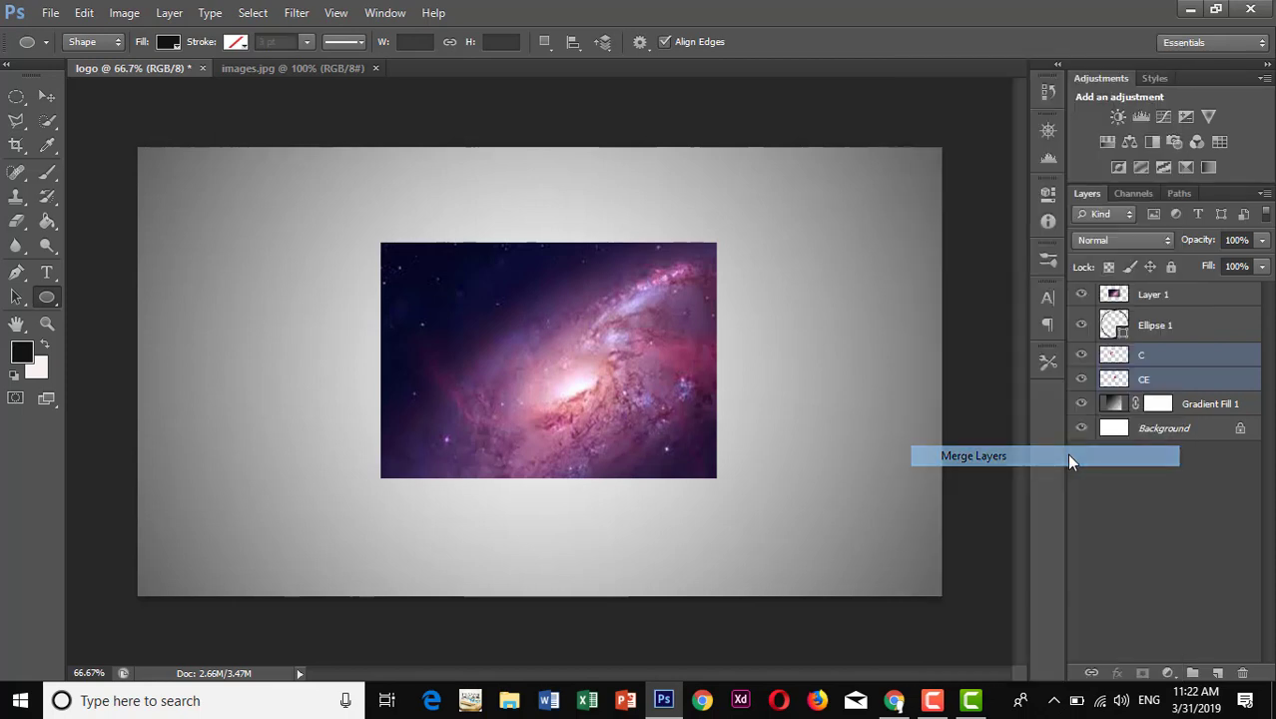
Group the ring and C layers into Group 1.
shift+click(1159, 329)
right_click(1159, 329)
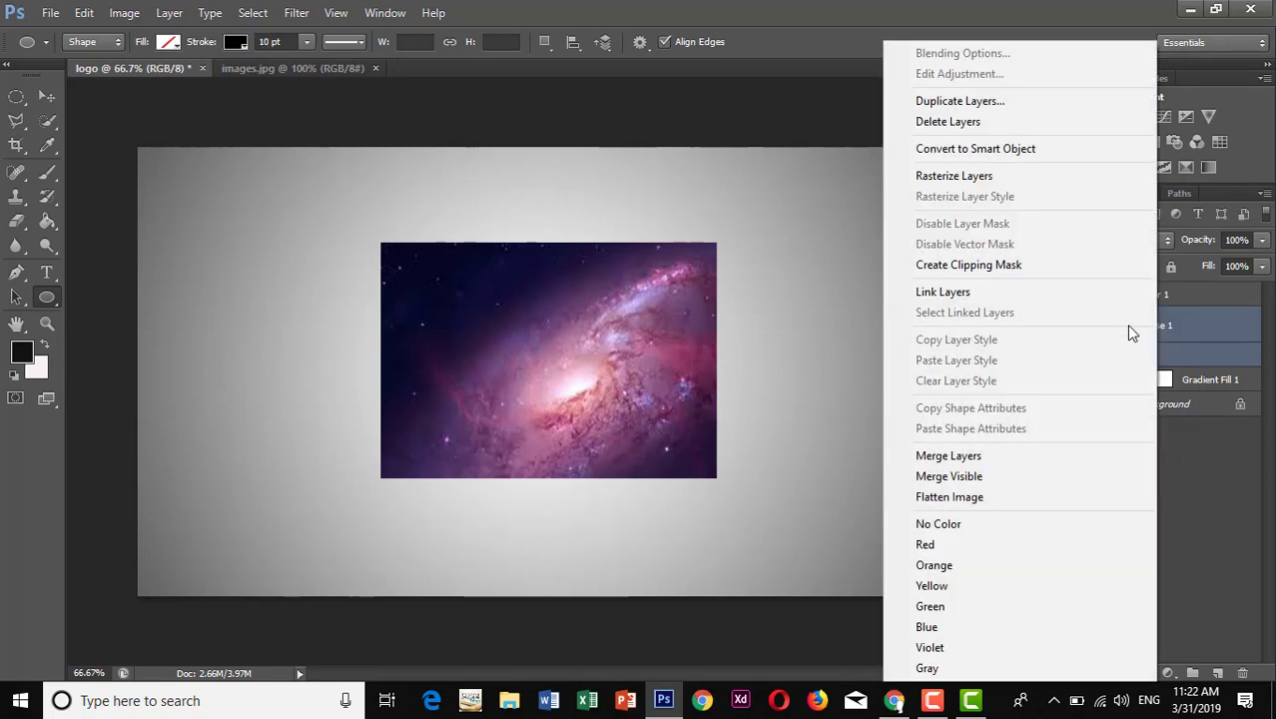
key(ctrl+g)
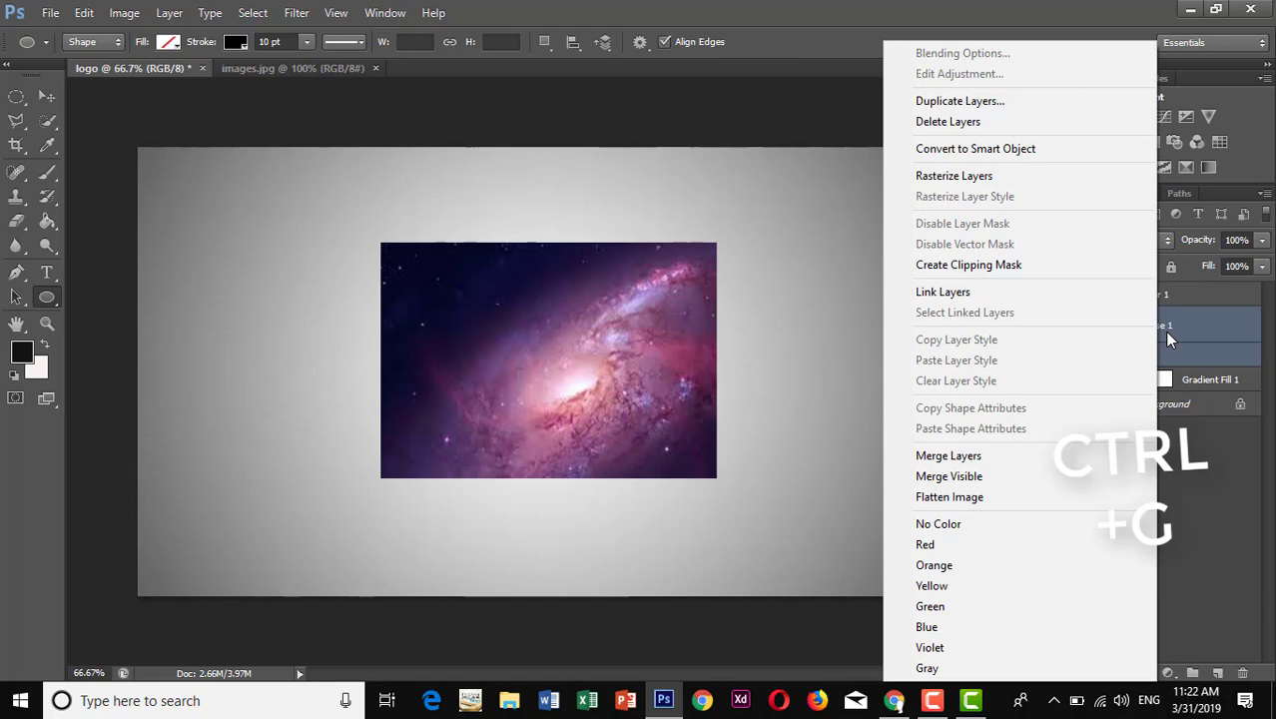
key(Escape)
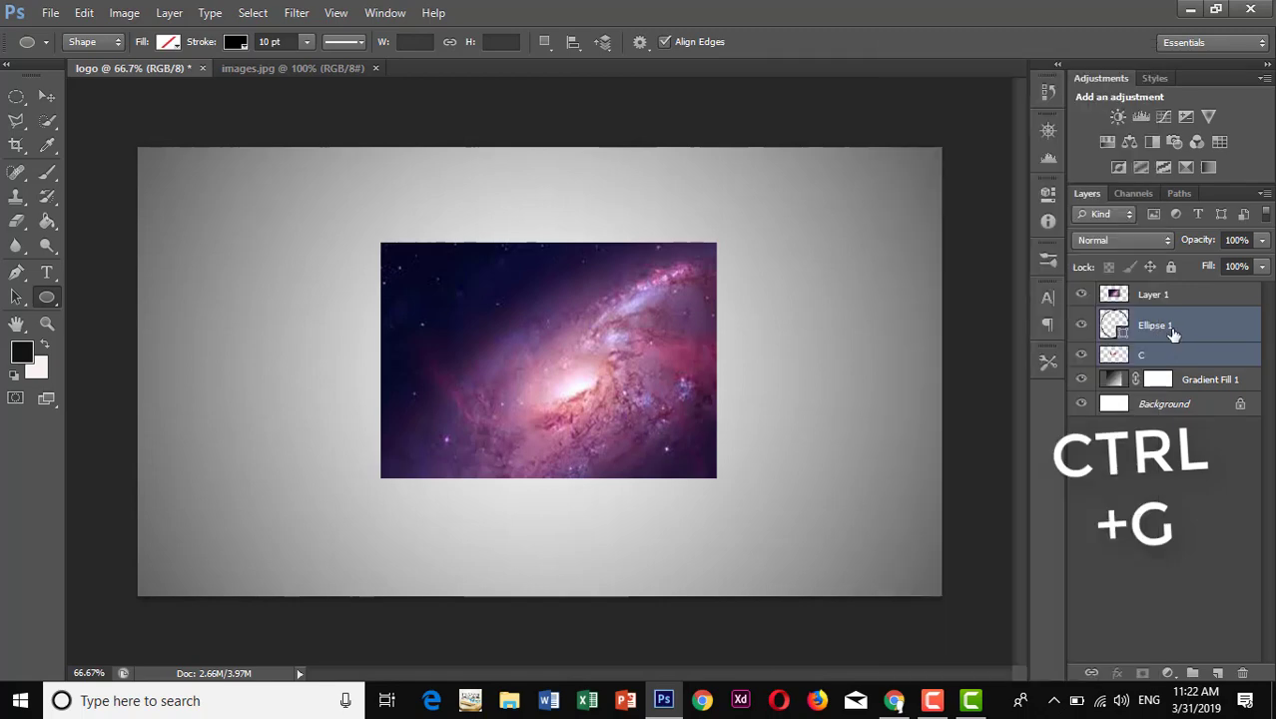
key(ctrl+g)
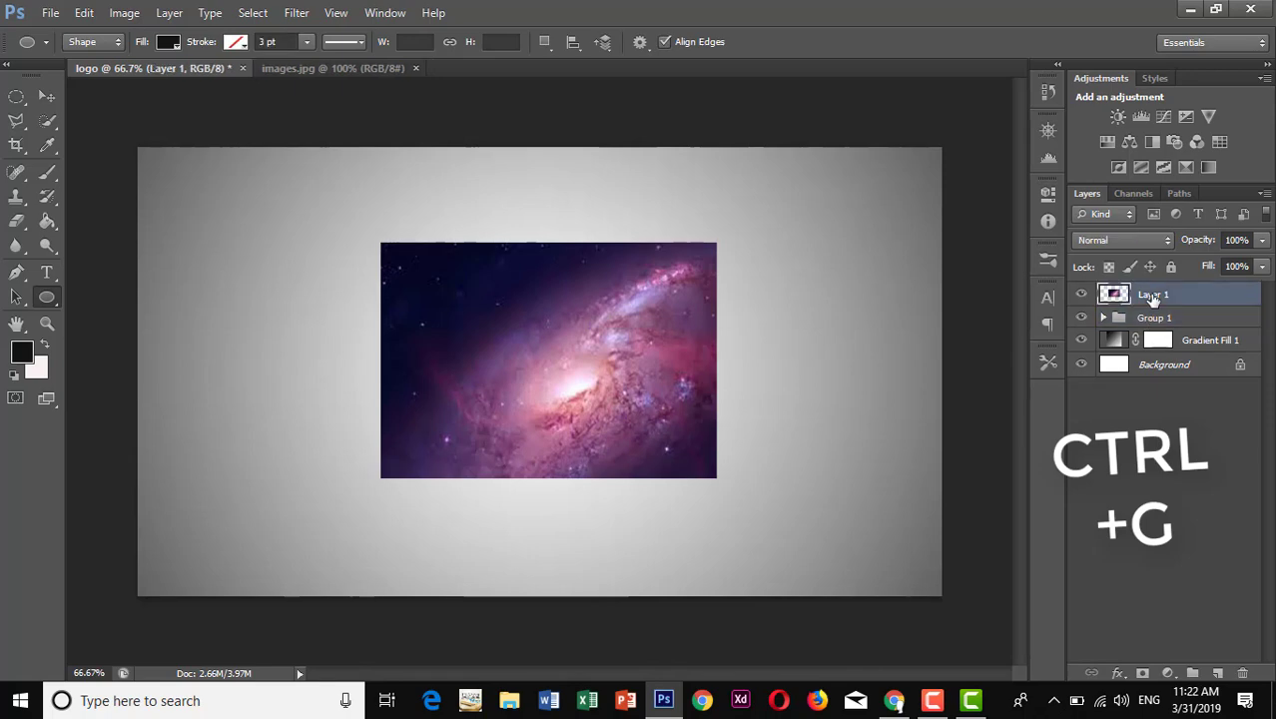
Select the galaxy Layer 1 and bring up its layer context menu.
click(1154, 297)
right_click(1119, 302)
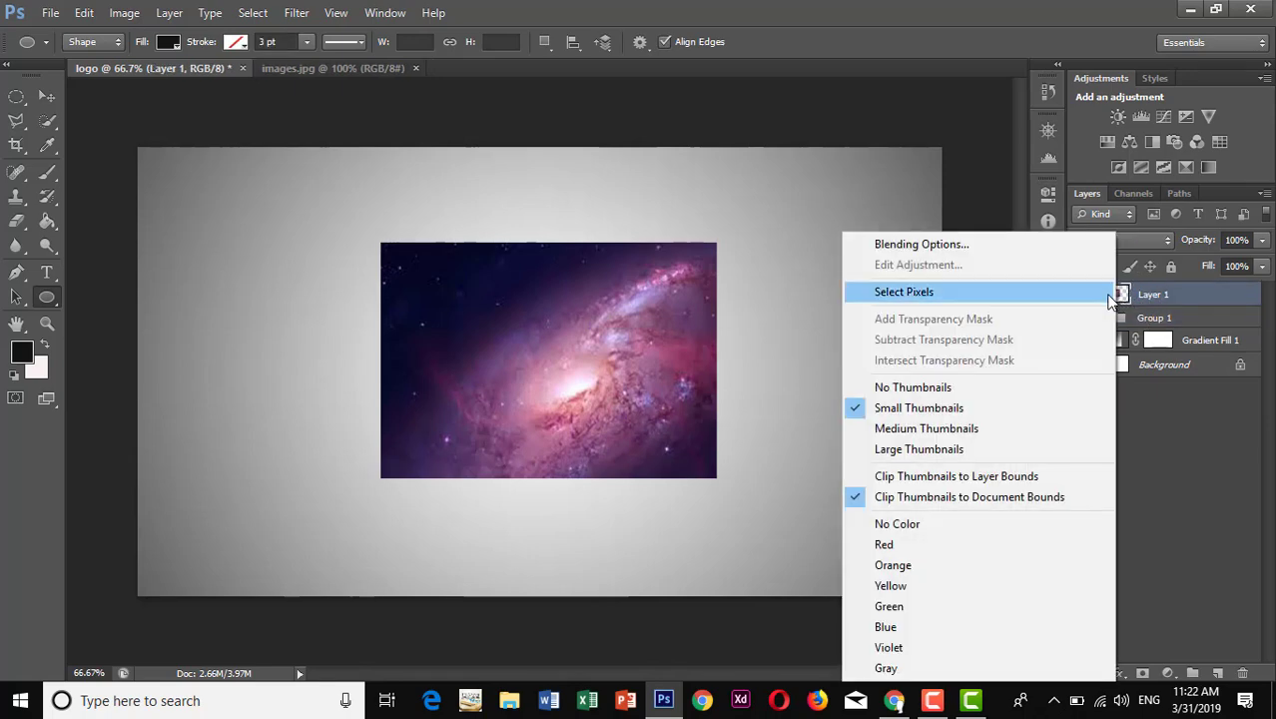
right_click(1151, 294)
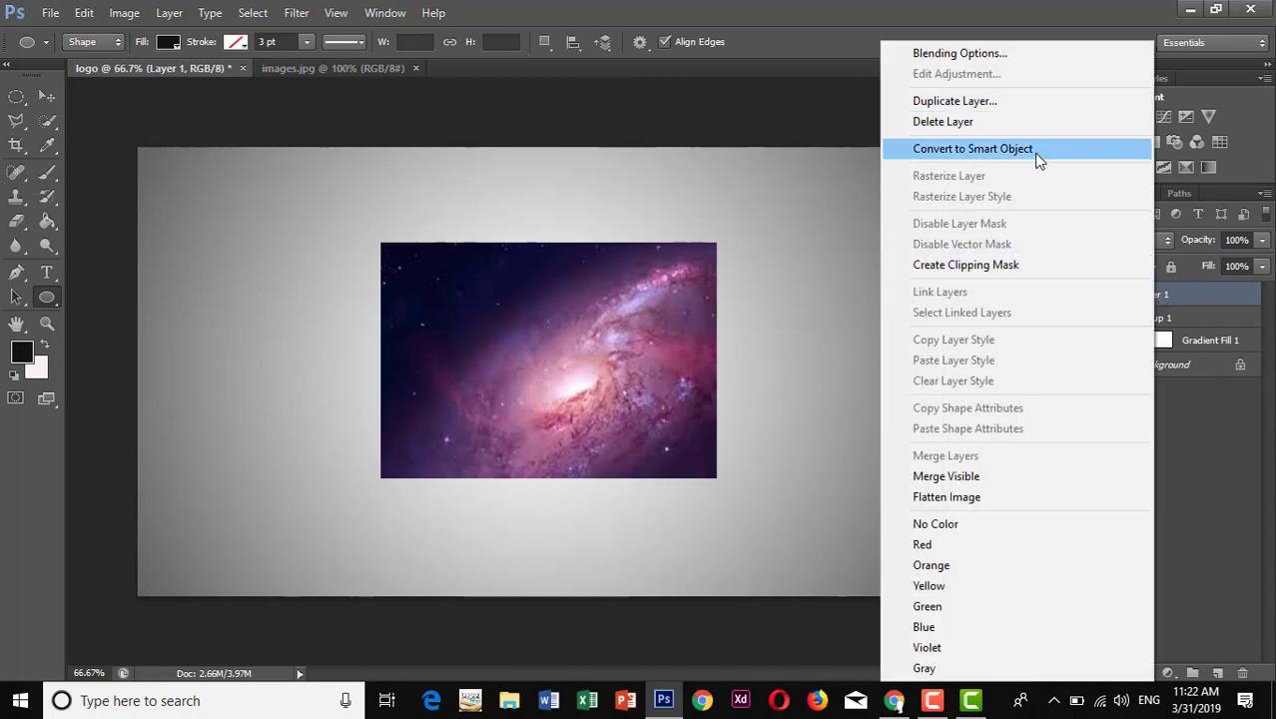
Clip galaxy Layer 1 to Group 1 and nudge the C shape inside the ring.
click(1005, 270)
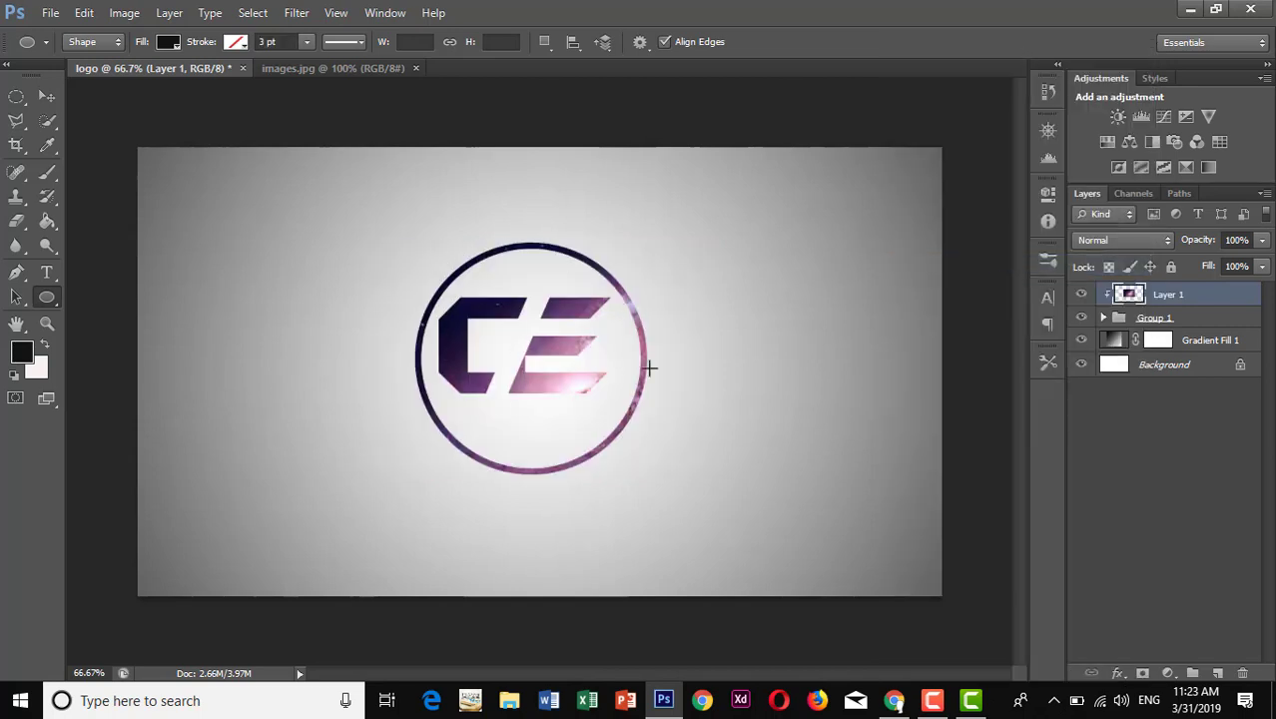
click(1175, 322)
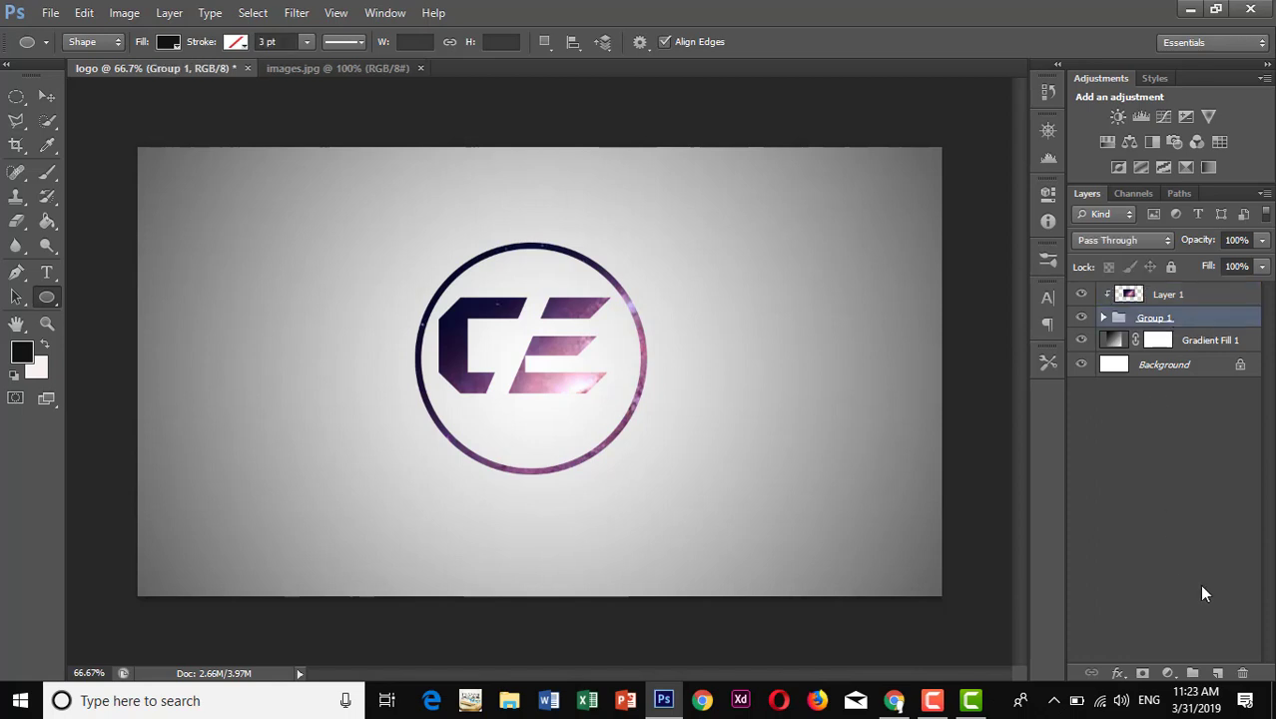
click(1171, 675)
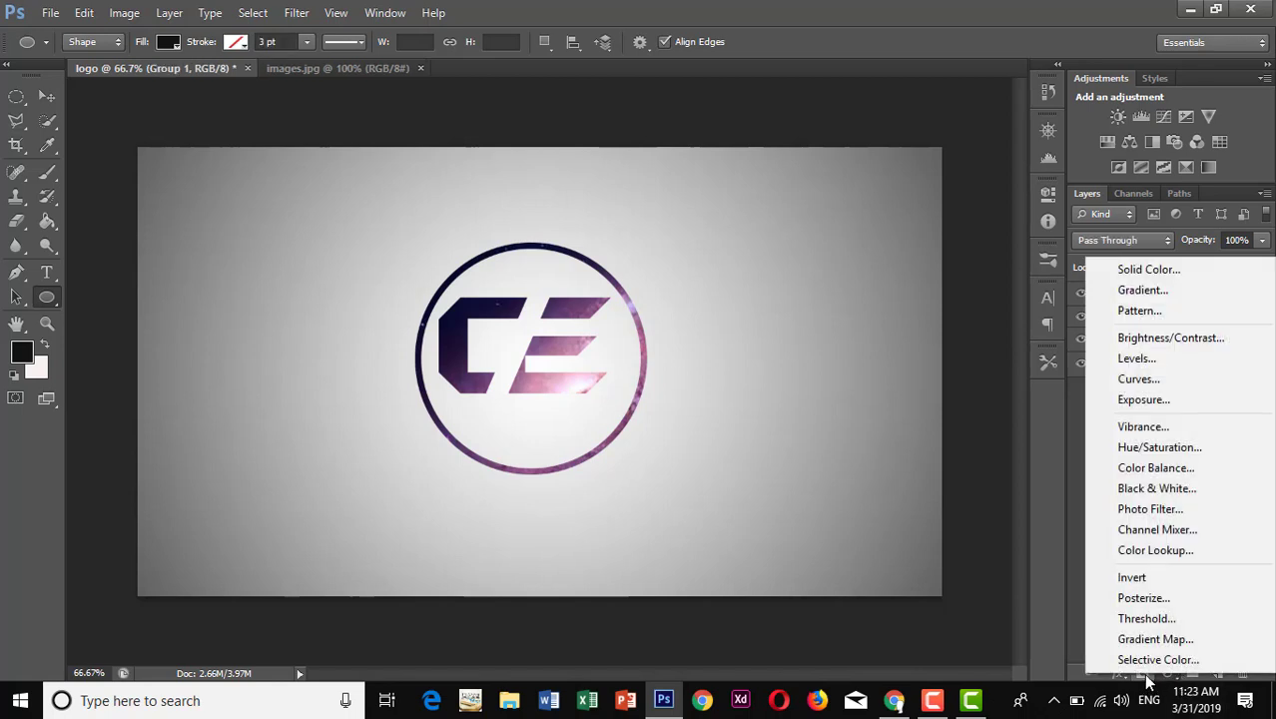
click(1146, 678)
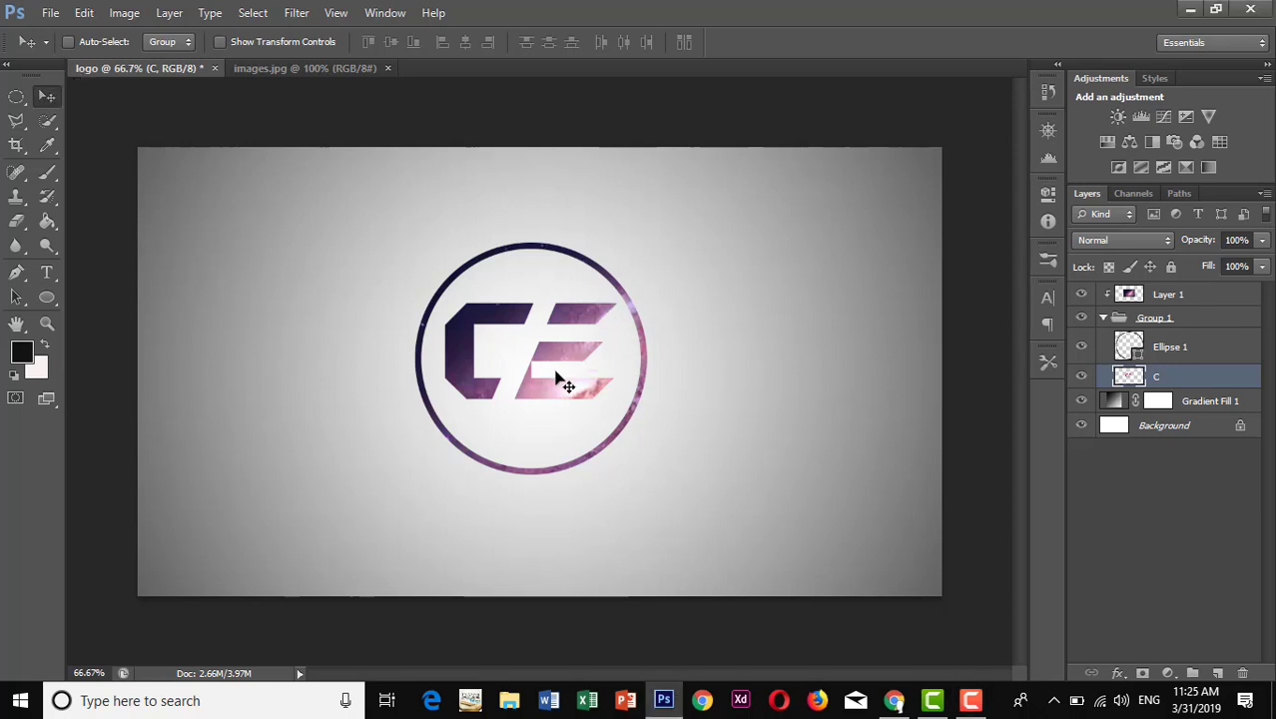
mouse_move(562, 382)
mouse_down()
mouse_move(566, 398)
mouse_move(557, 368)
mouse_up()
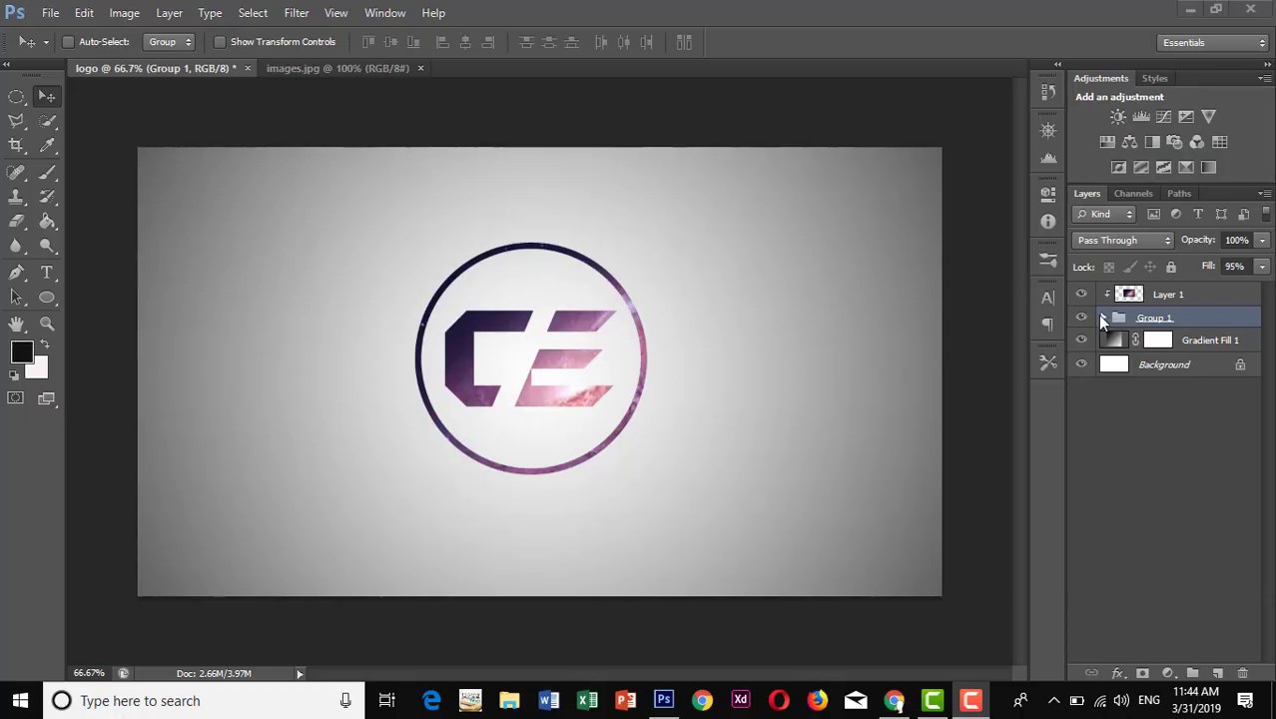
Select Ellipse 1 inside Group 1 and set its stroke width to 14 pt.
click(1104, 318)
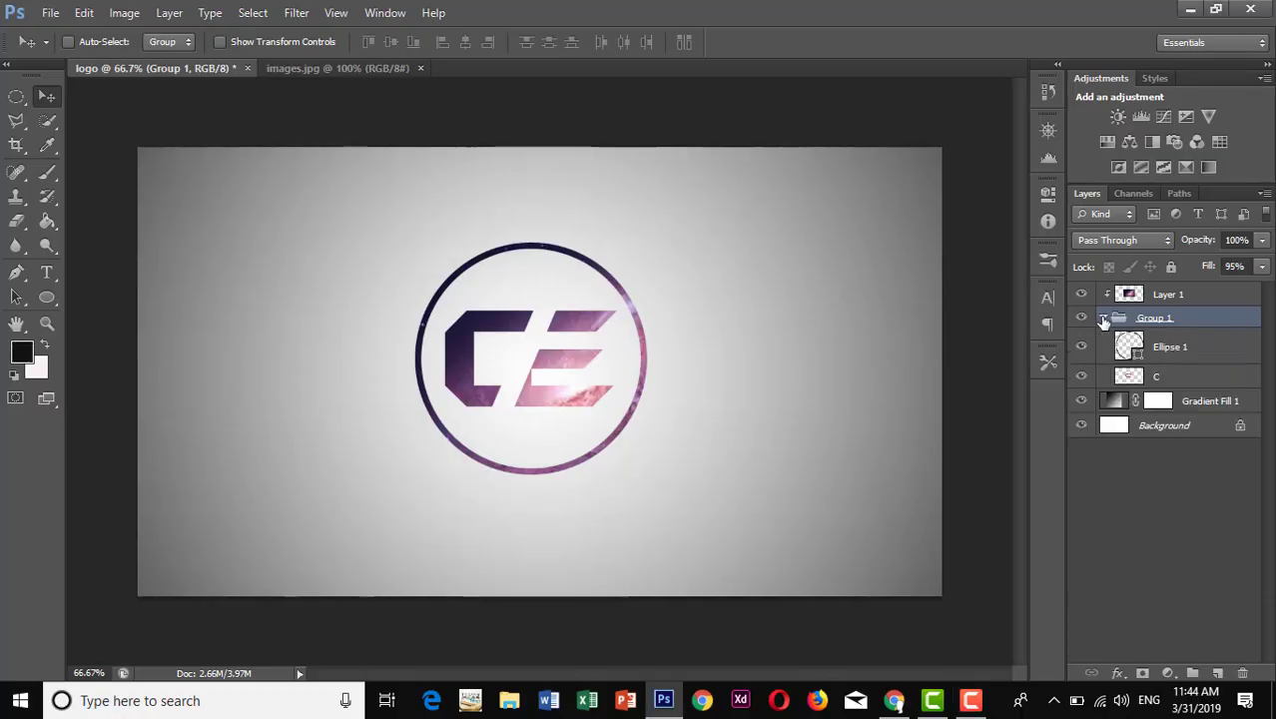
click(1151, 349)
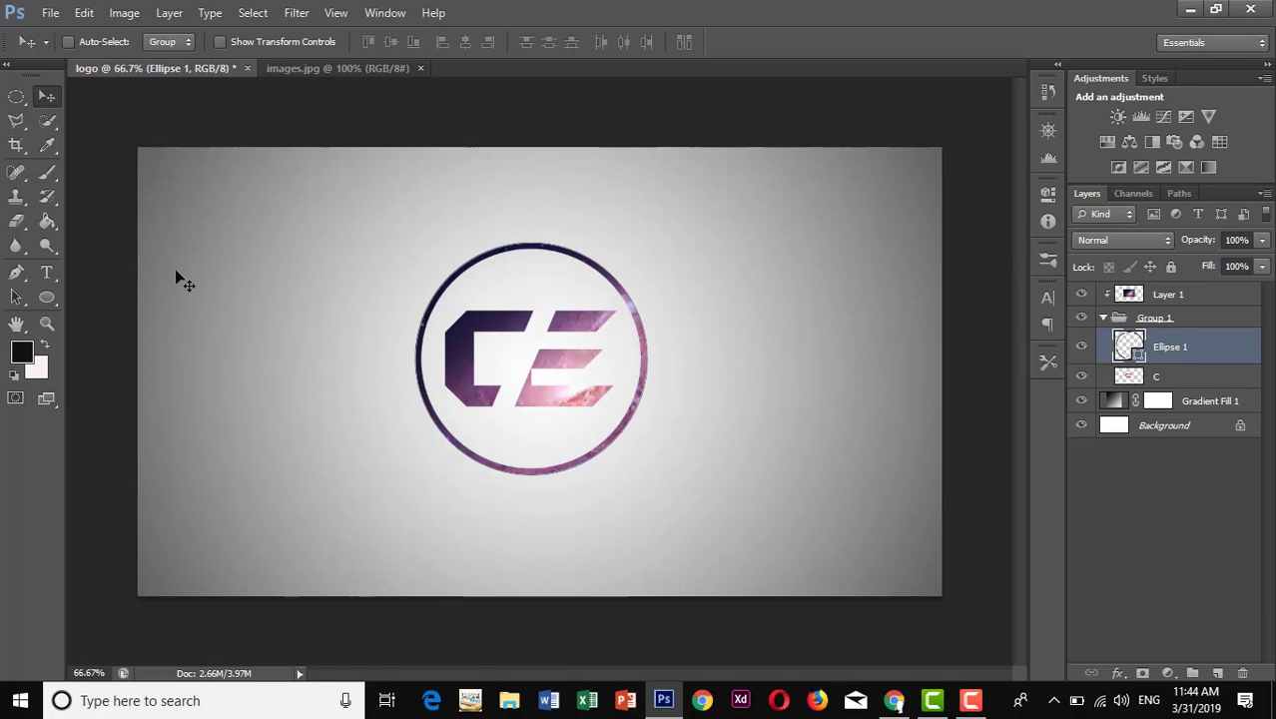
click(47, 297)
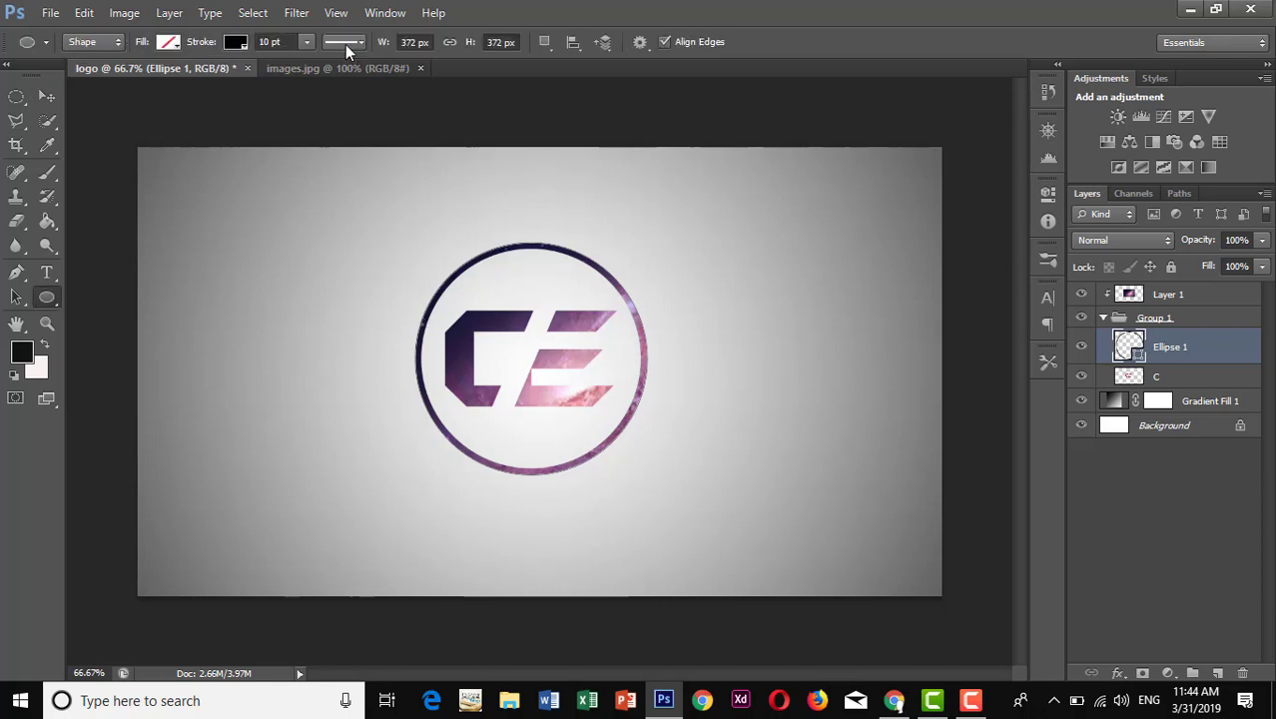
click(285, 41)
text(3)
key(Return)
text(21)
key(Return)
click(441, 190)
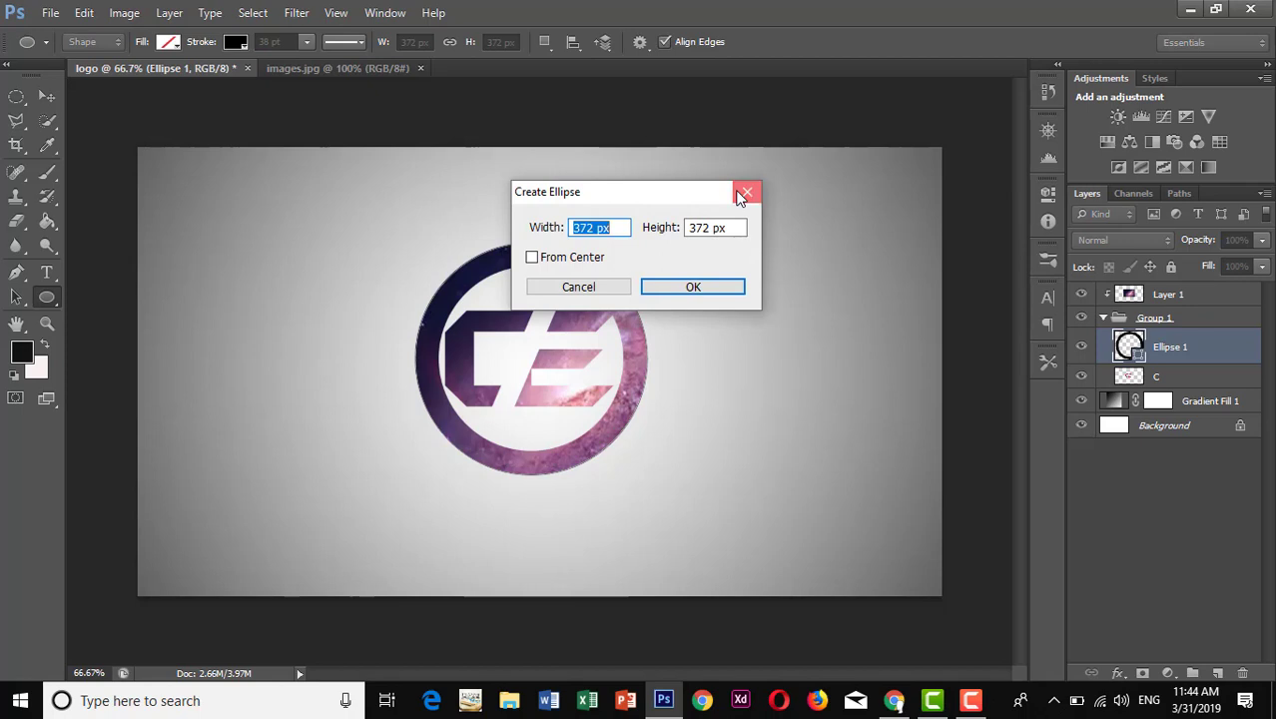
click(744, 194)
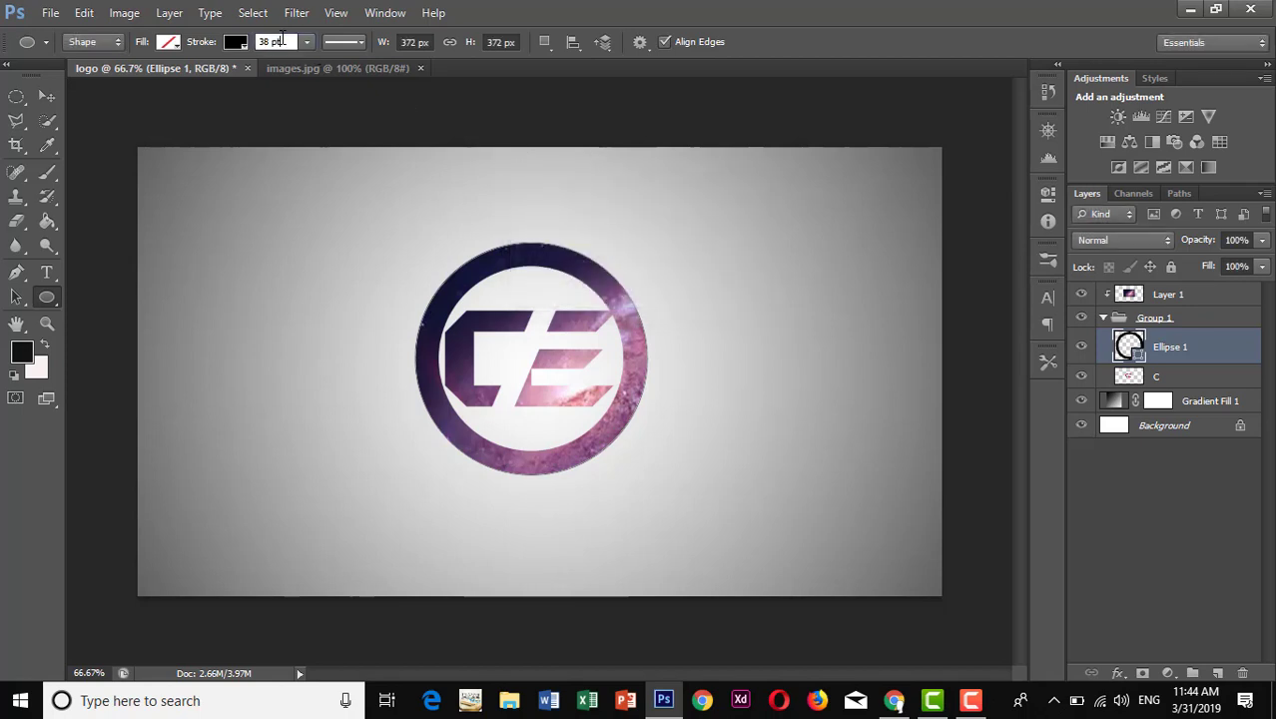
key(Down)
Undo an accidentally created 372 px circle.
click(346, 240)
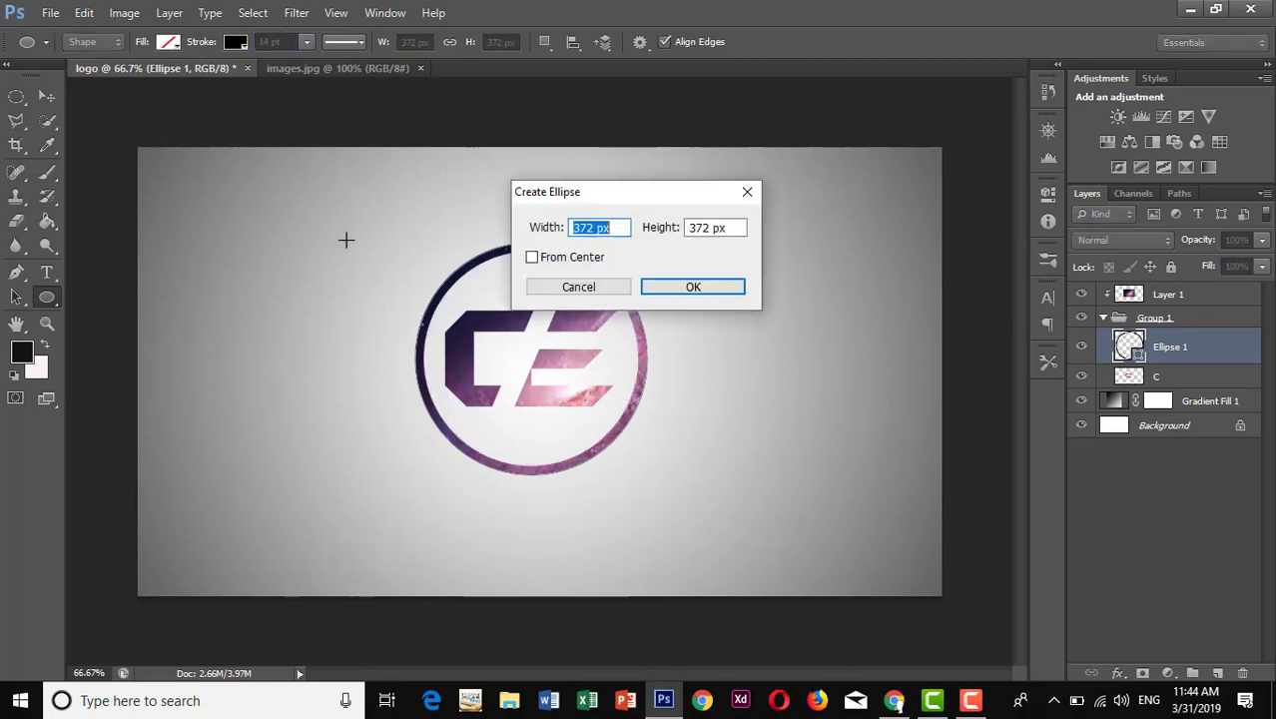
click(721, 287)
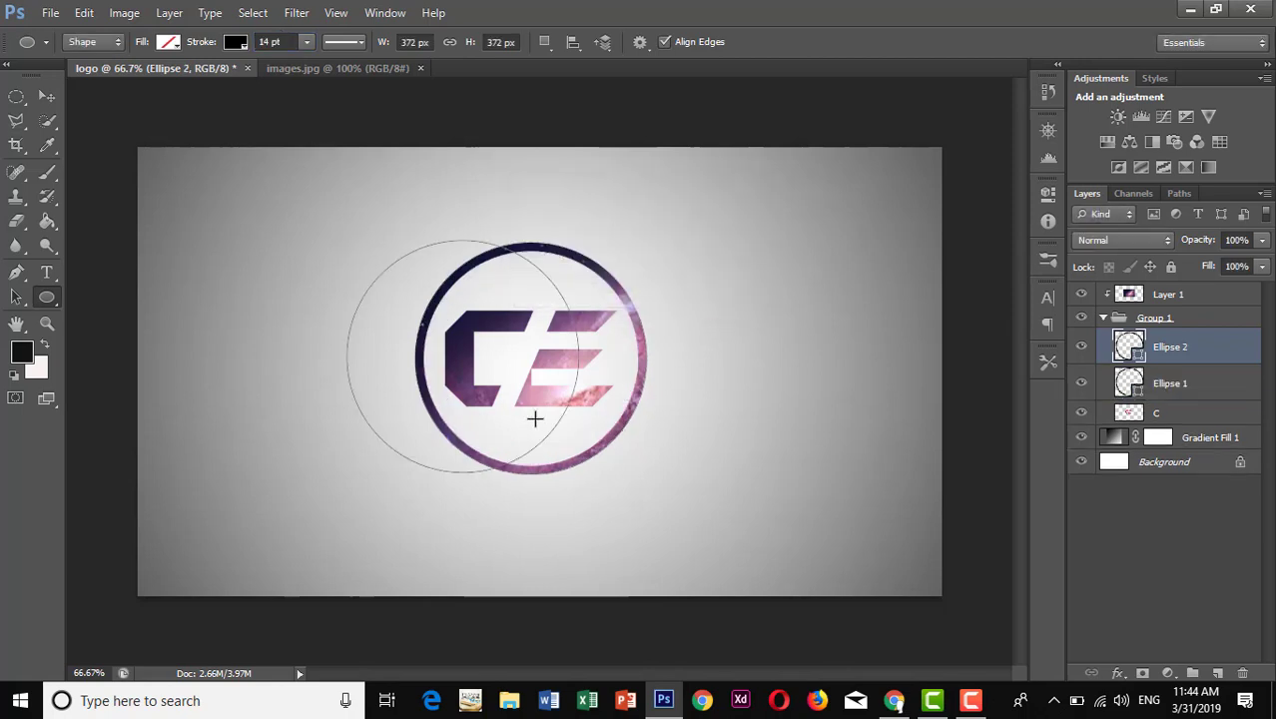
key(ctrl+z)
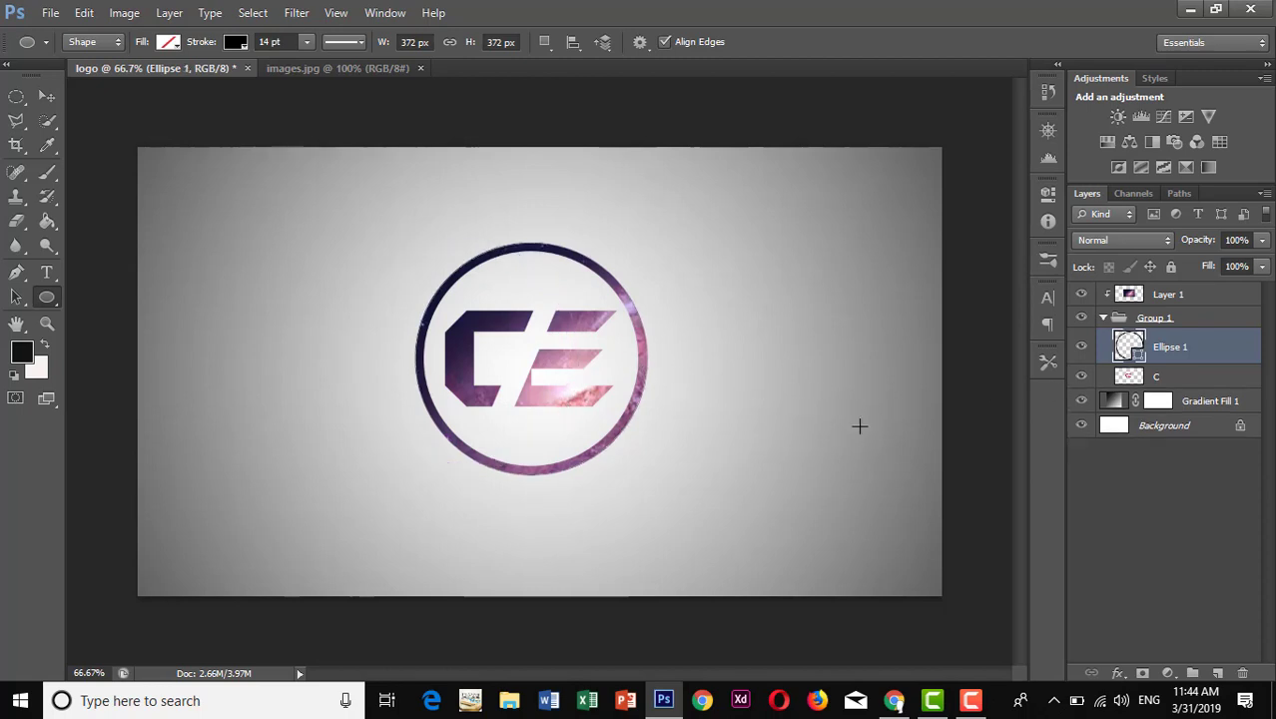
Open Layer Style for Group 1 and enable Inner Shadow.
click(1104, 319)
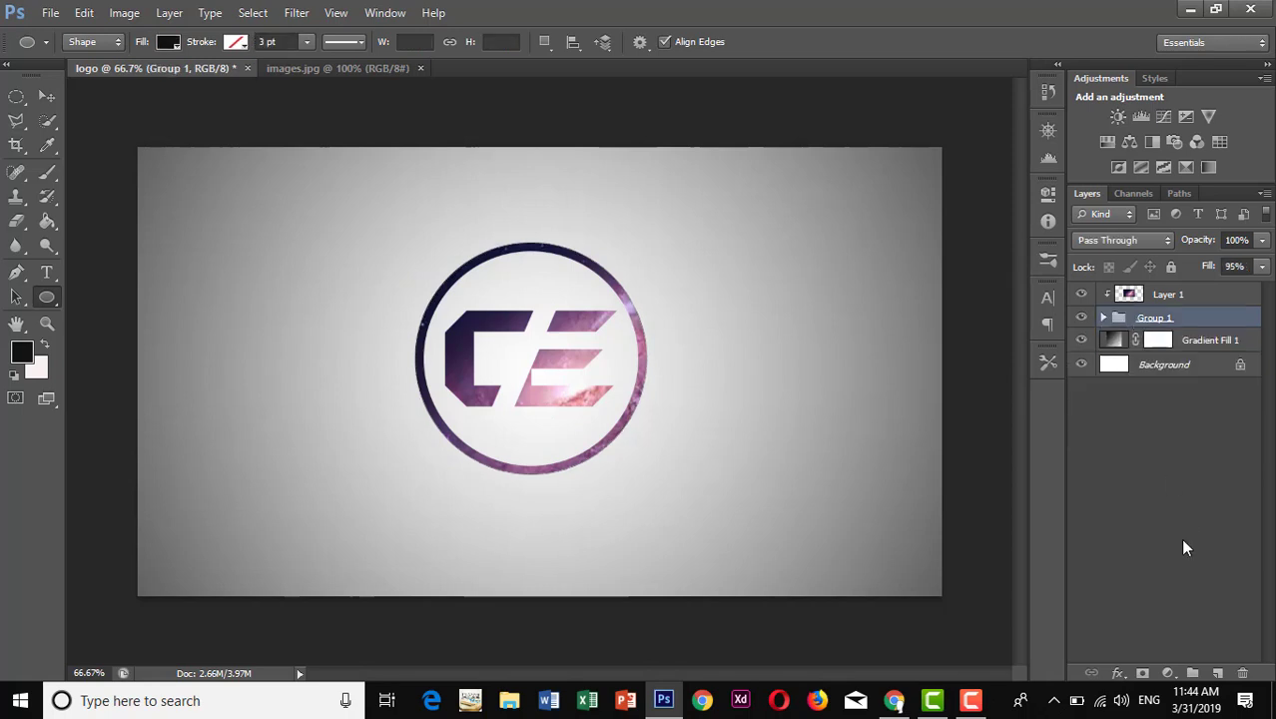
click(1118, 674)
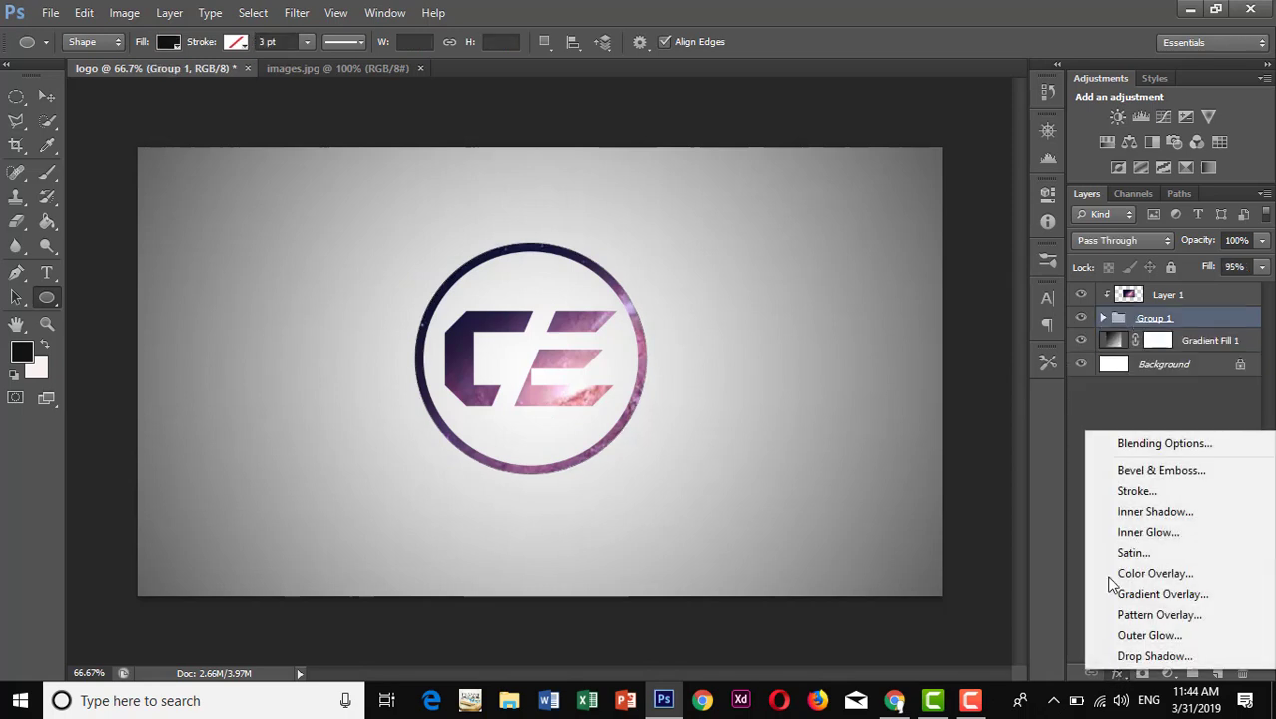
click(1143, 445)
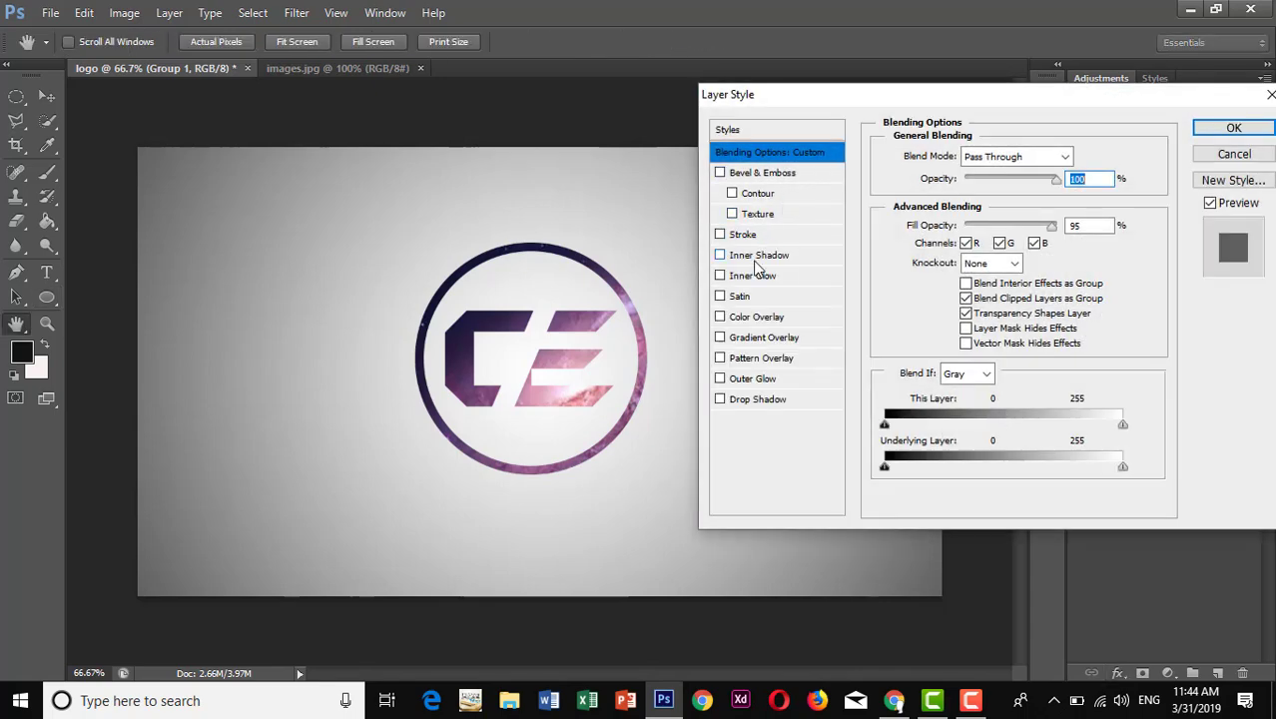
click(759, 256)
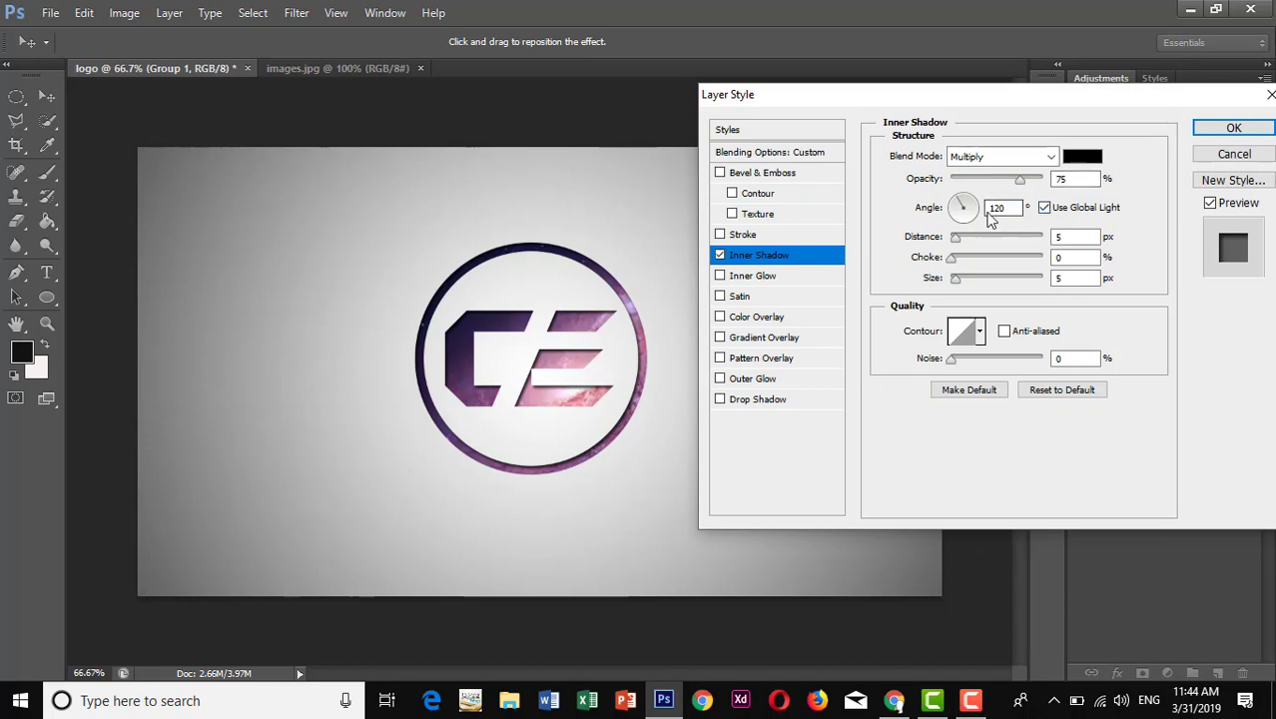
Set the inner shadow colour to grey #928f8f and lower its opacity to about 86%.
click(1077, 160)
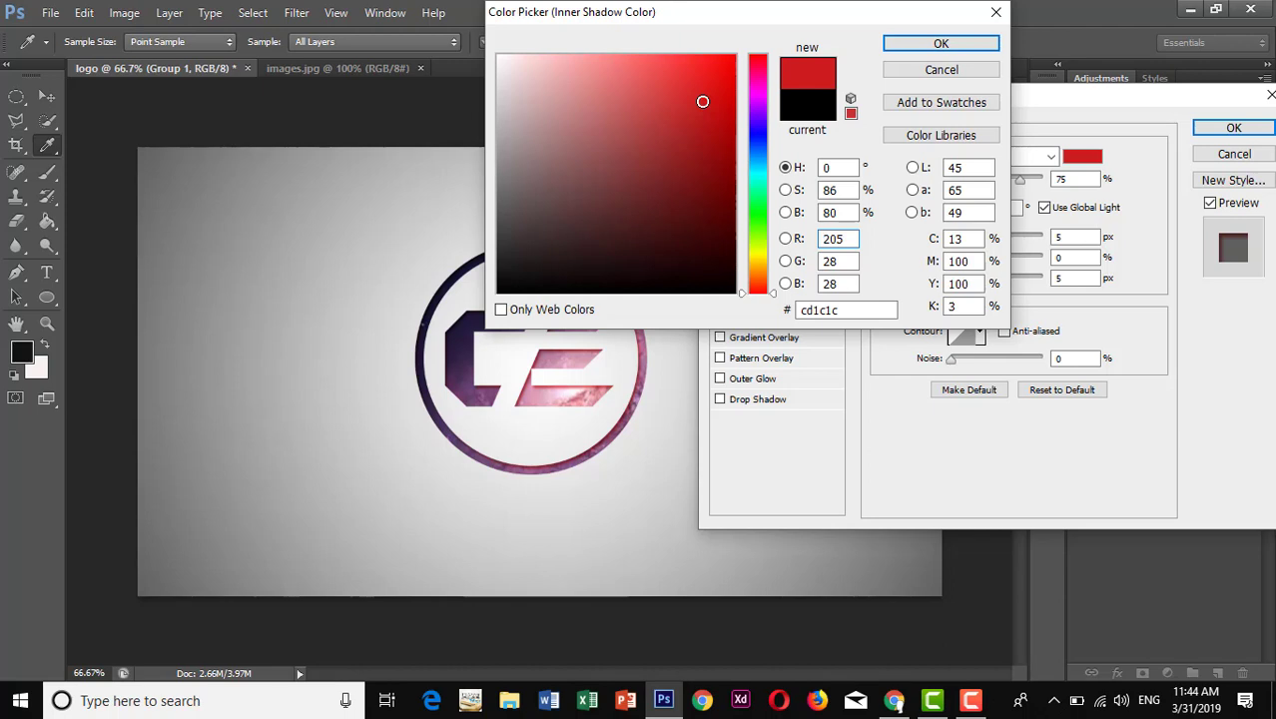
click(528, 200)
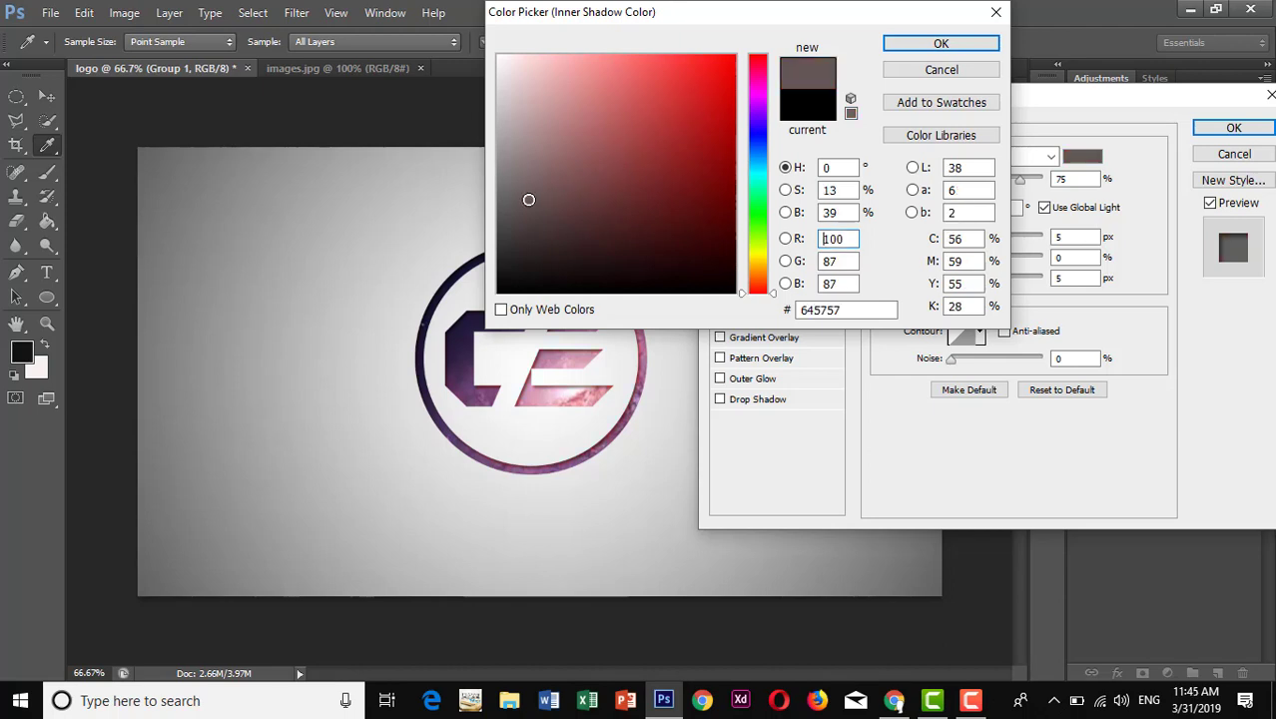
click(497, 174)
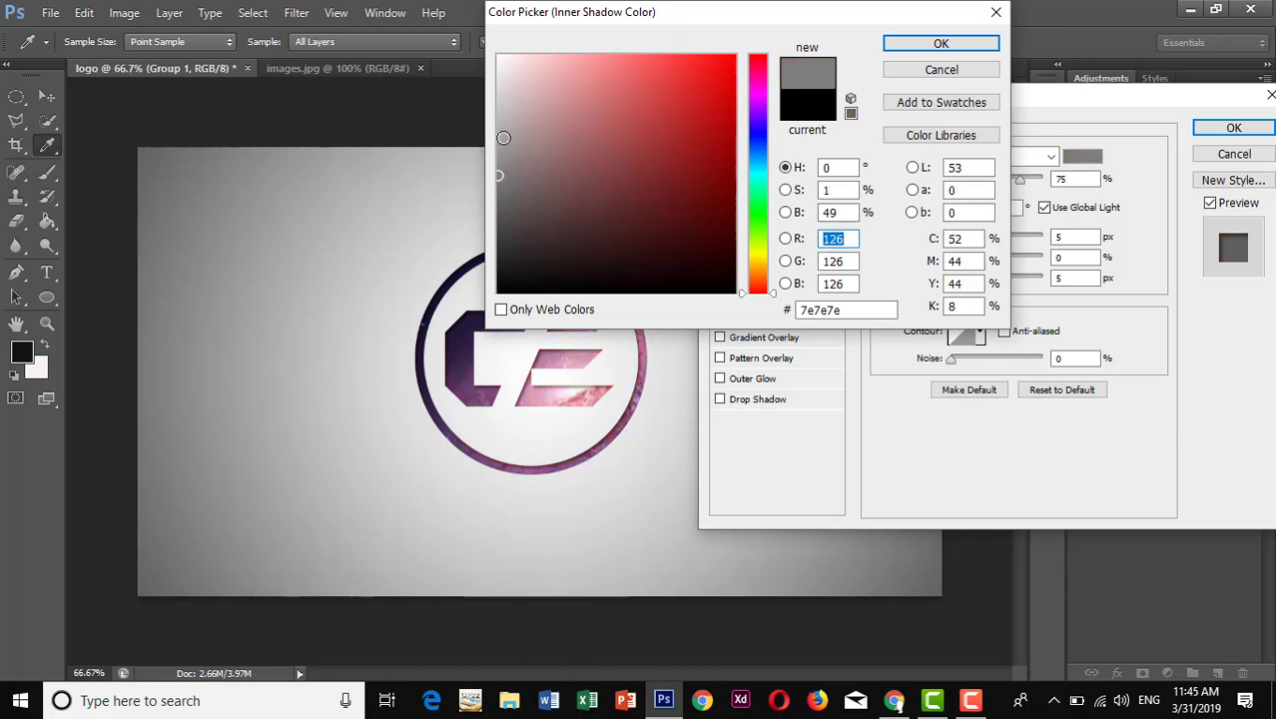
click(503, 137)
click(503, 97)
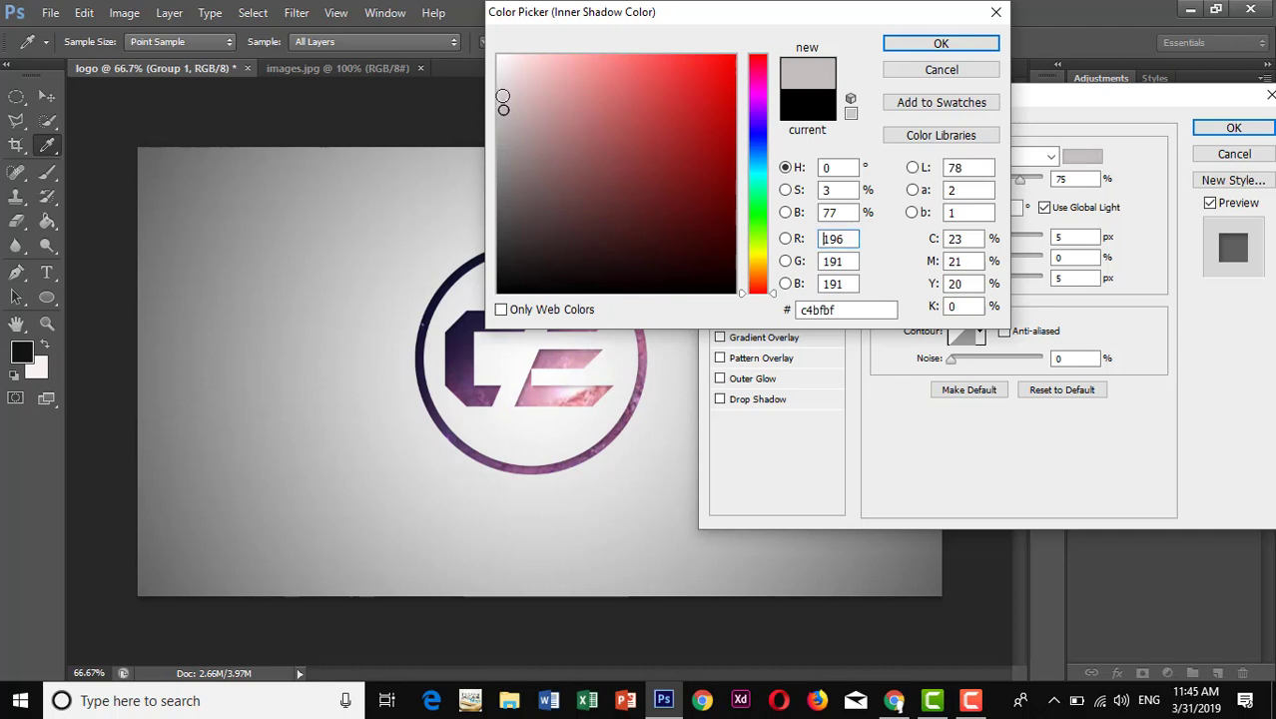
click(502, 78)
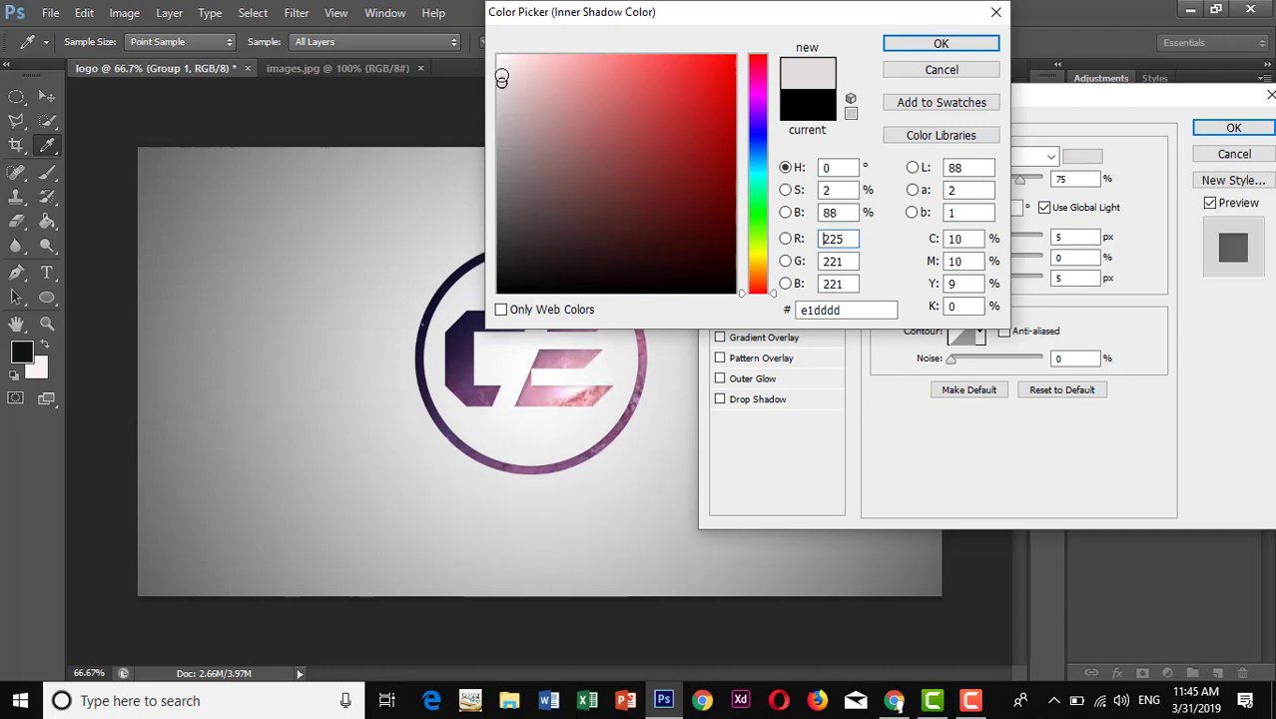
click(501, 67)
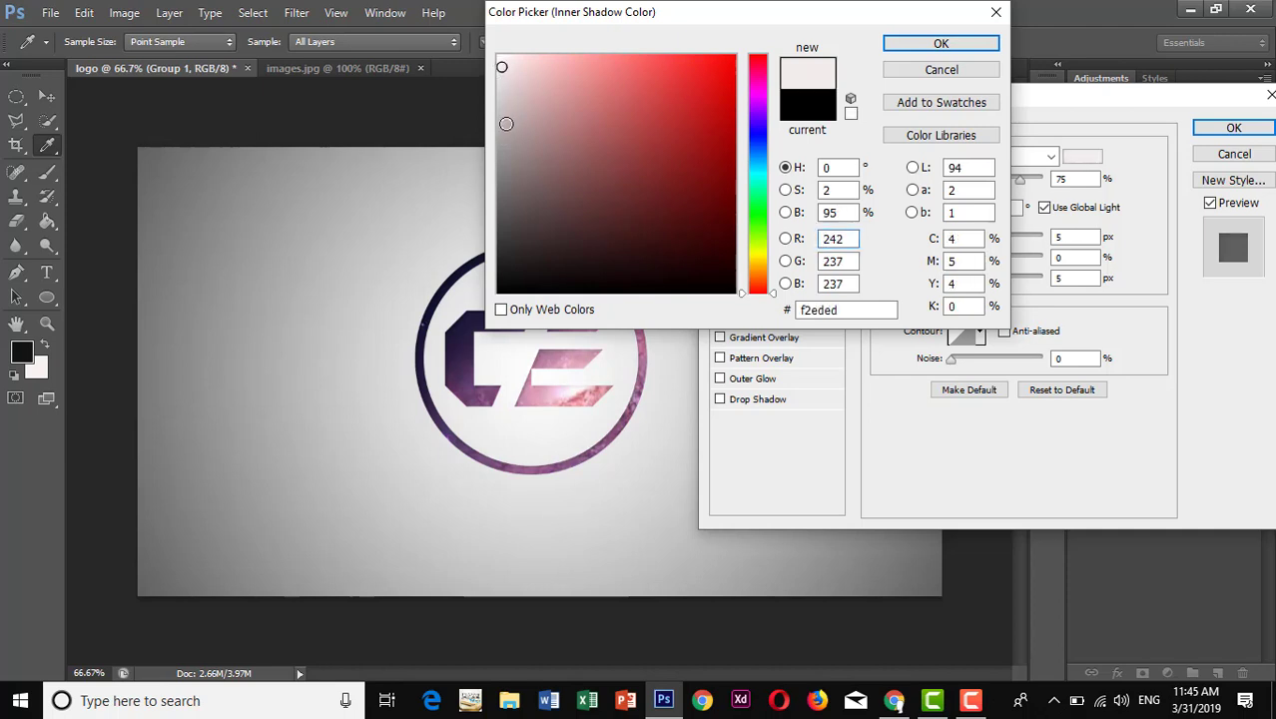
click(502, 156)
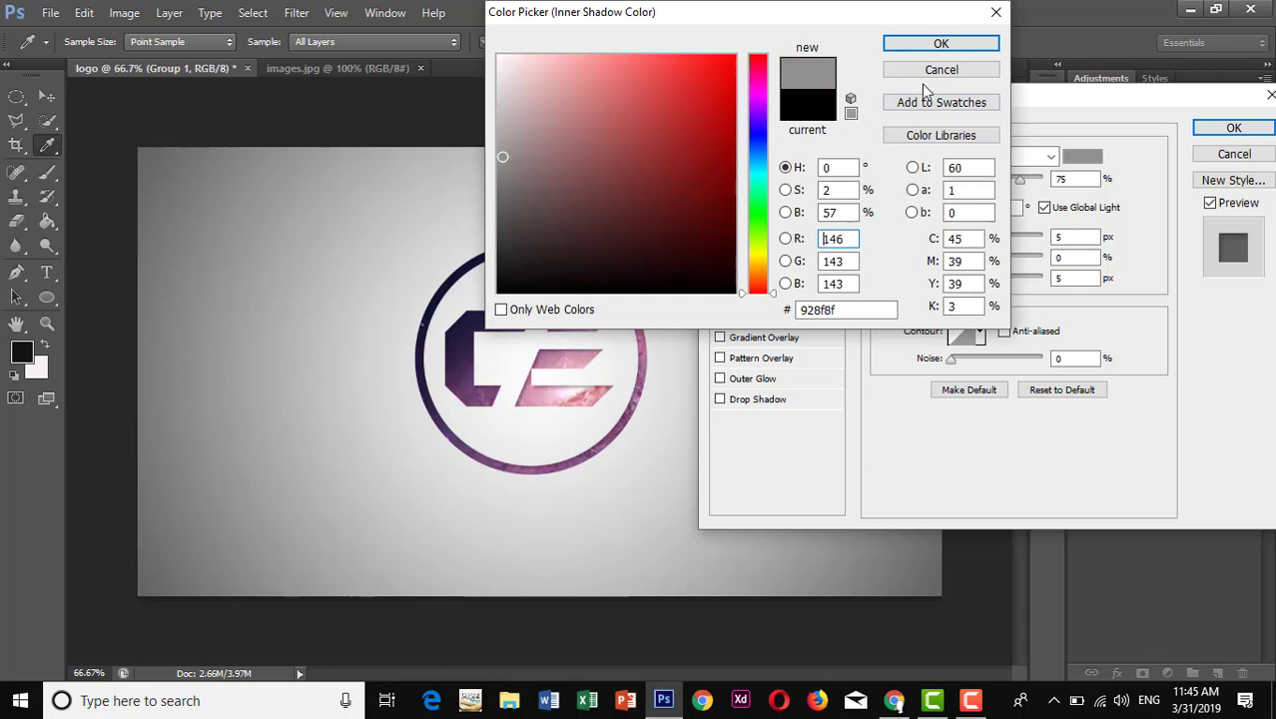
click(941, 45)
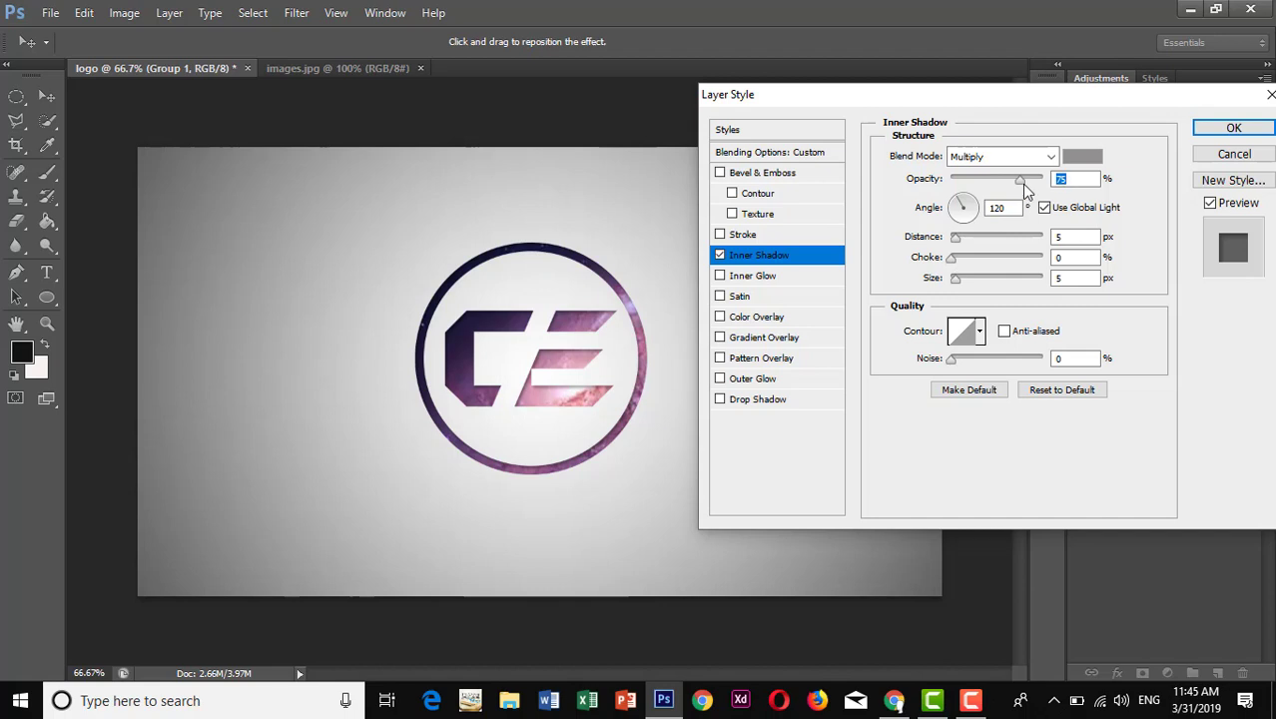
mouse_move(1022, 184)
mouse_down()
mouse_move(999, 188)
mouse_move(1052, 186)
mouse_move(1039, 184)
mouse_up()
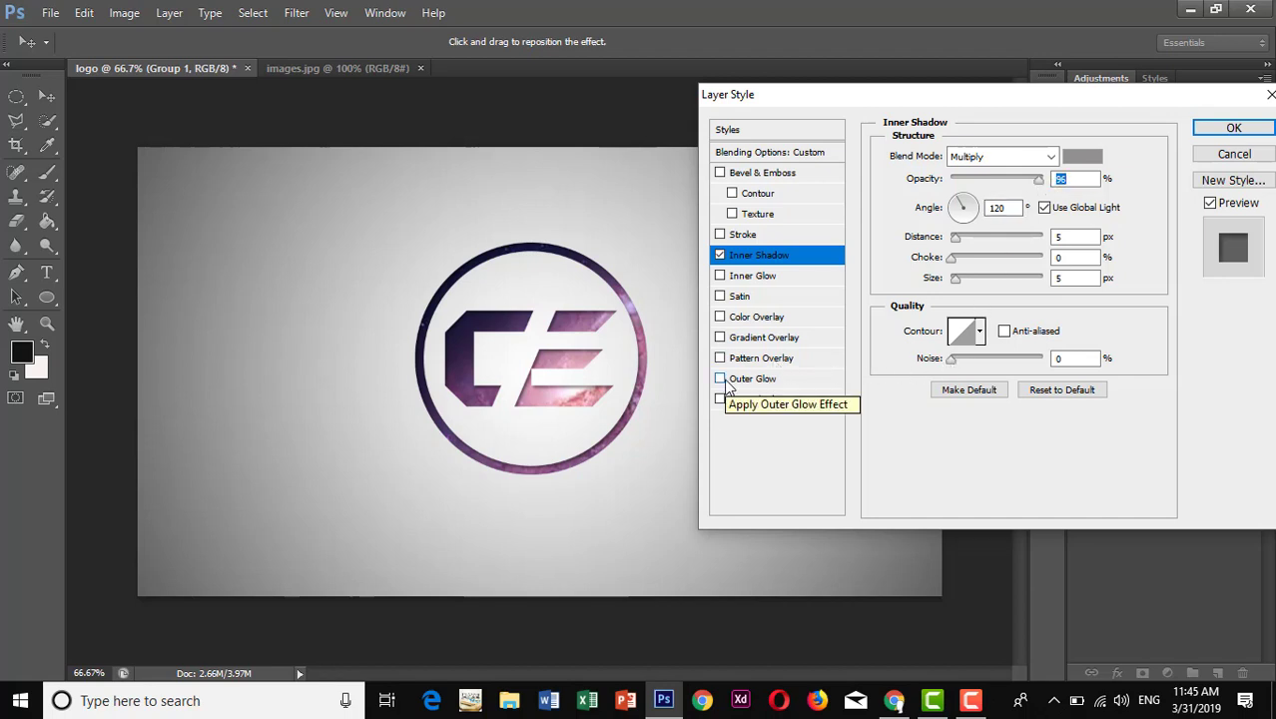
Enable Gradient Overlay with a Red, Green gradient at reduced opacity.
click(720, 338)
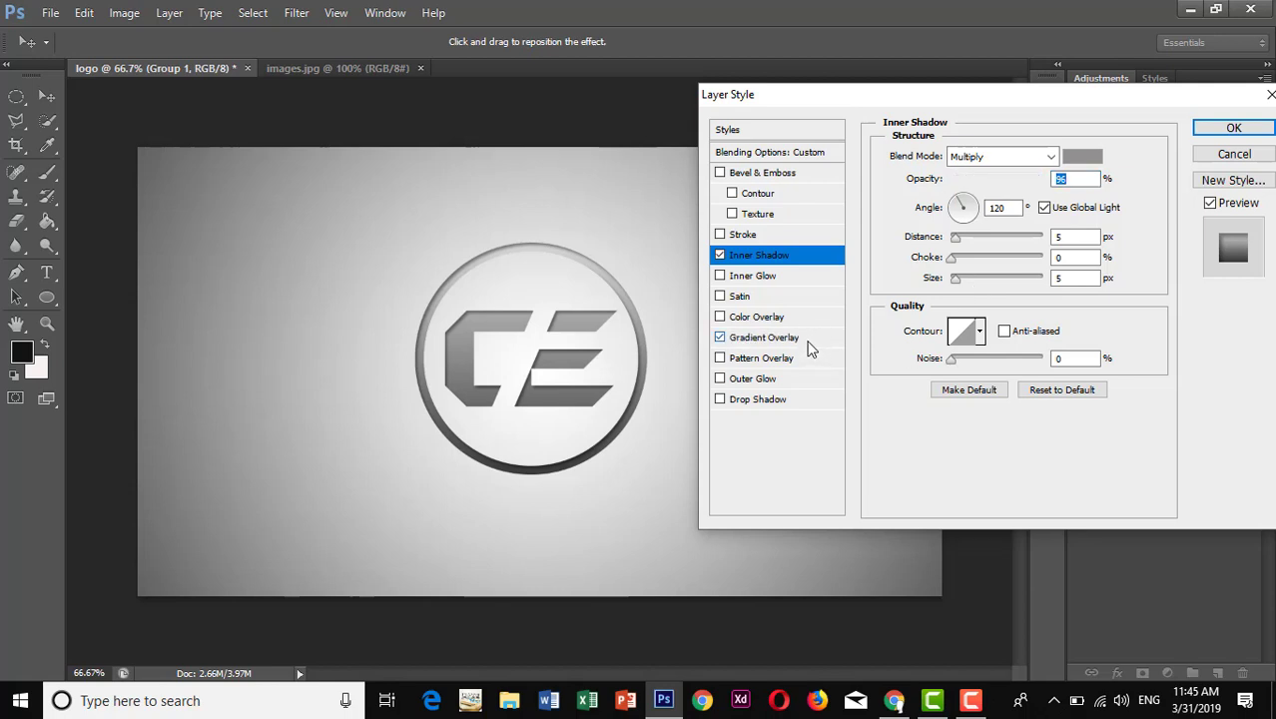
click(789, 339)
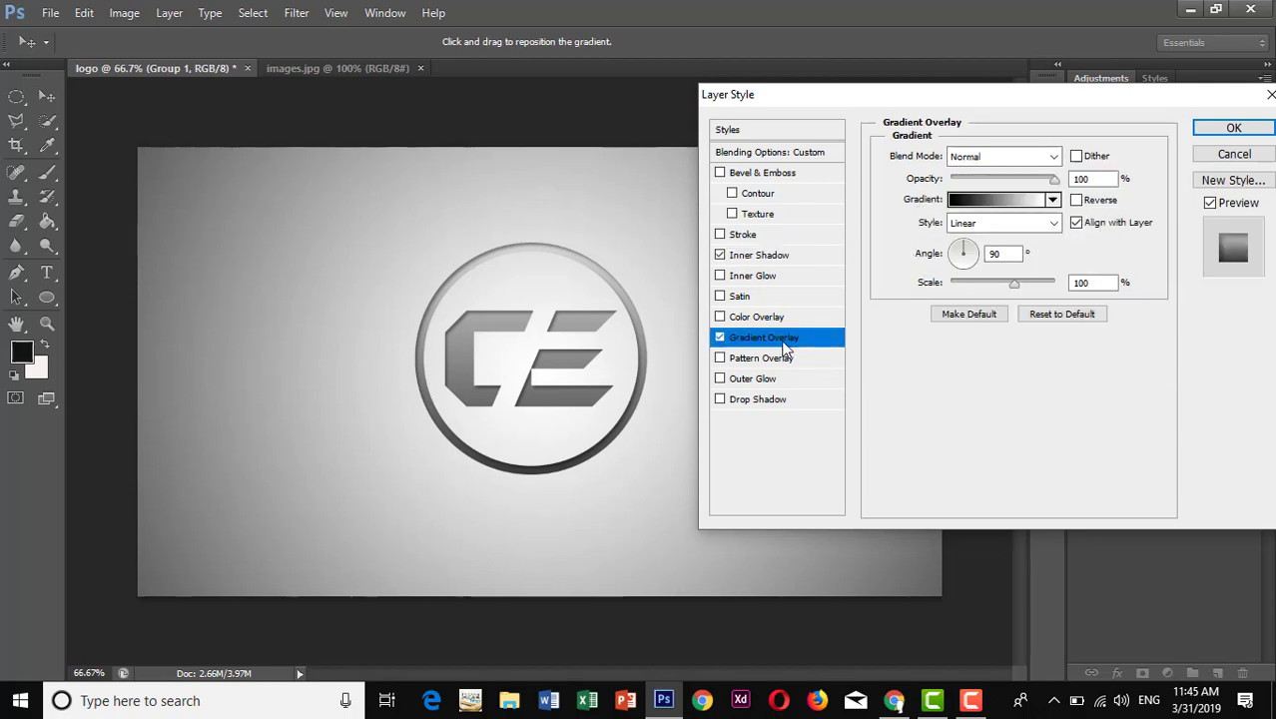
click(999, 200)
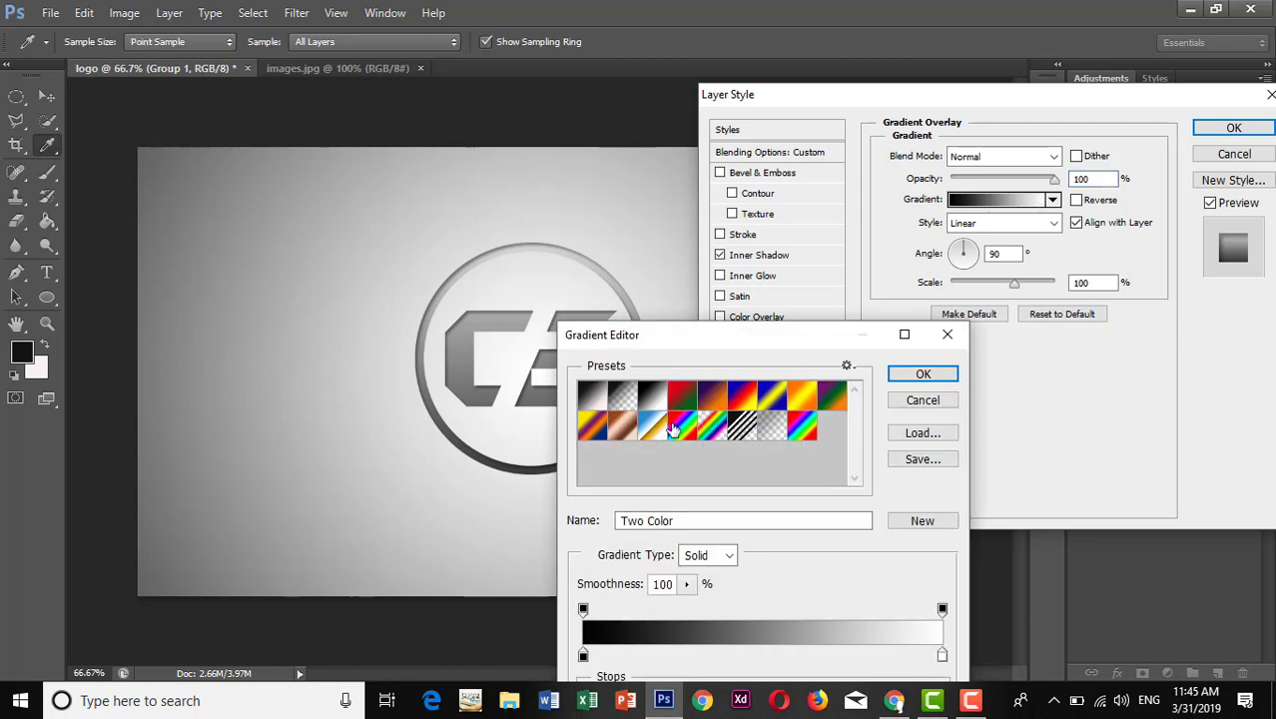
click(679, 402)
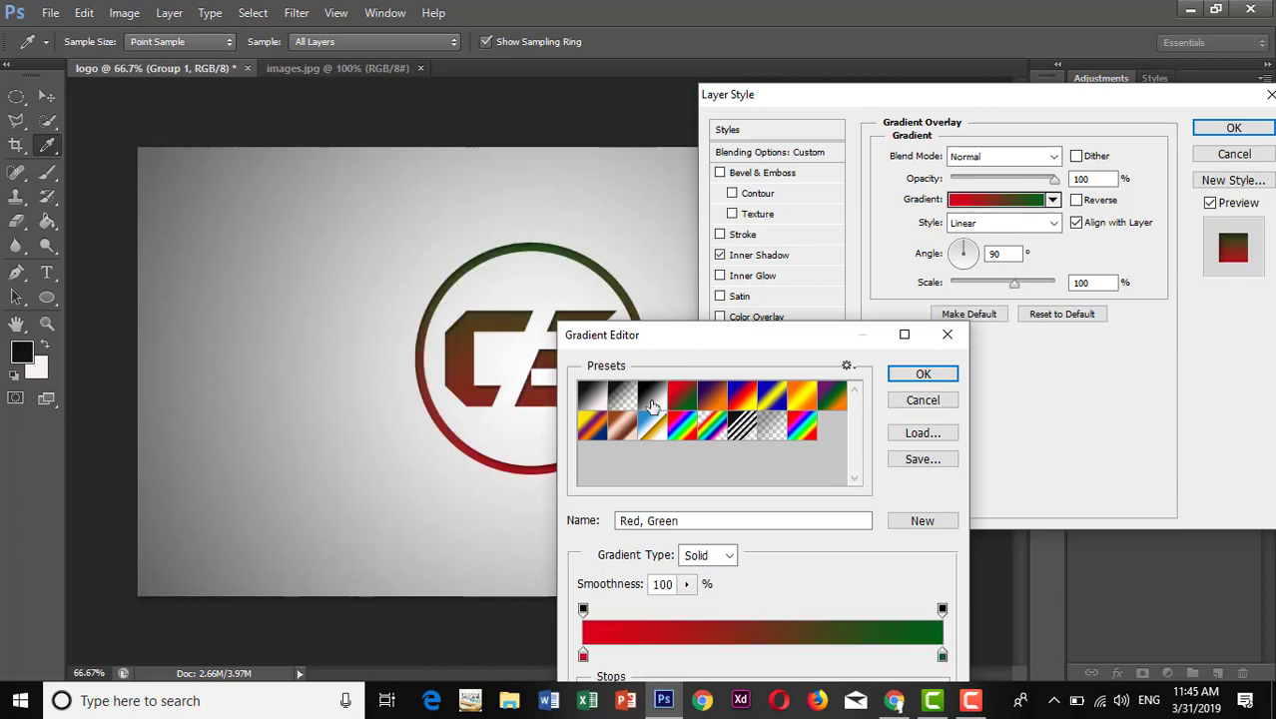
click(652, 402)
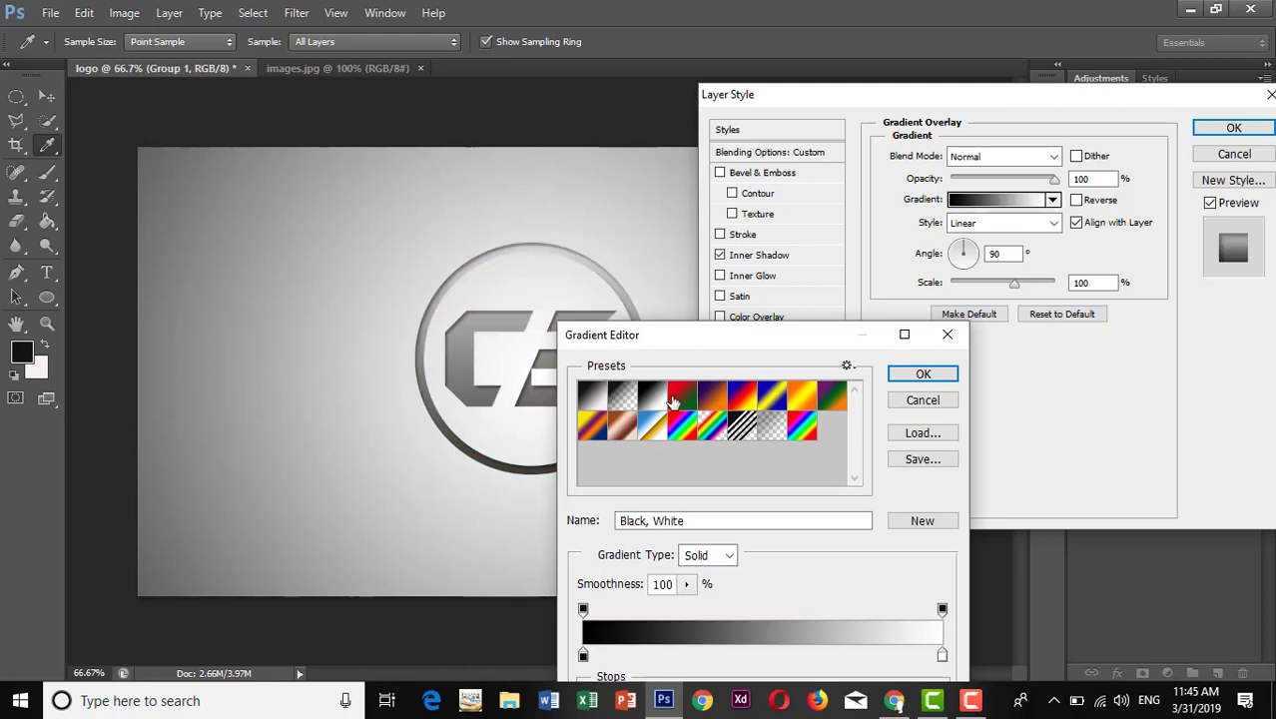
click(686, 401)
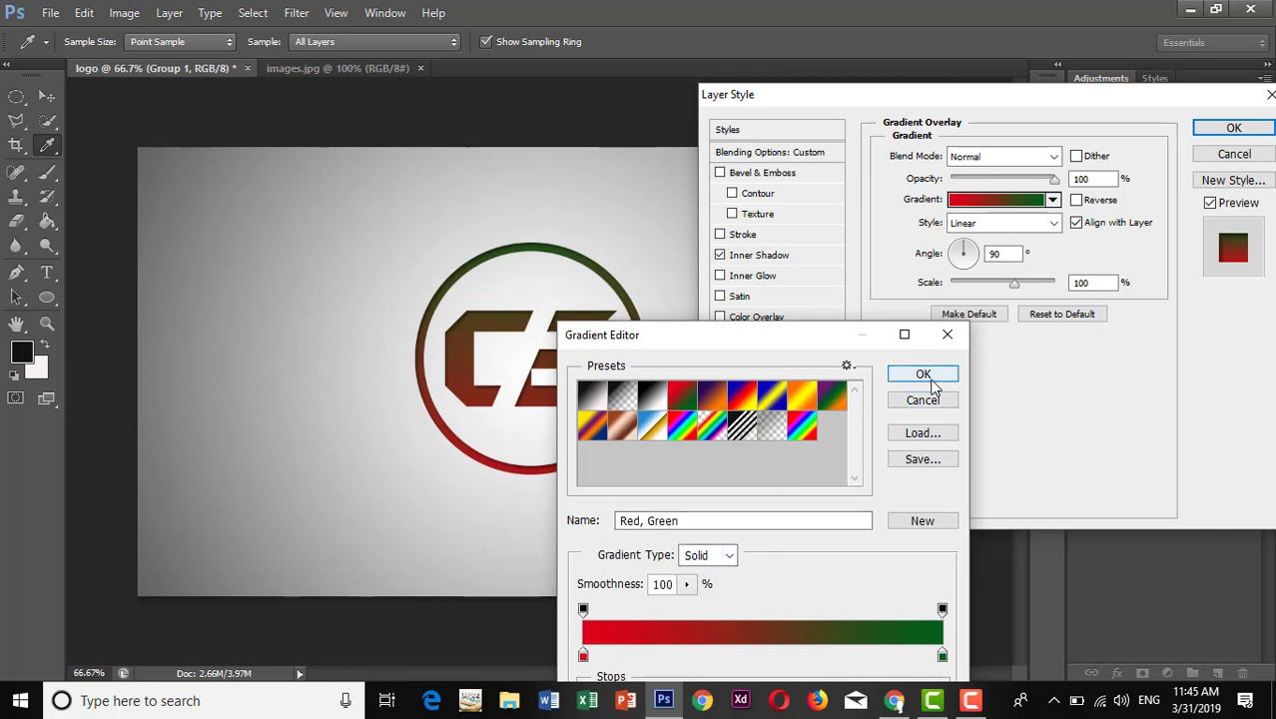
click(932, 377)
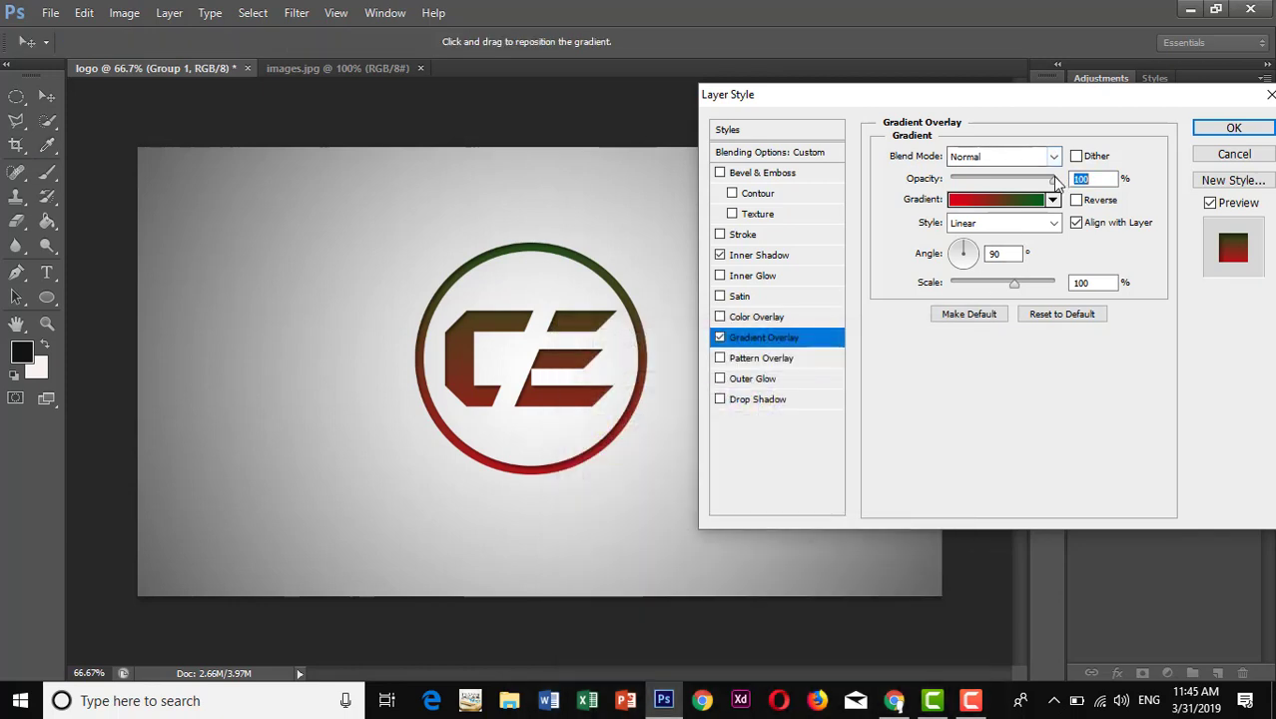
drag(1052, 181, 990, 195)
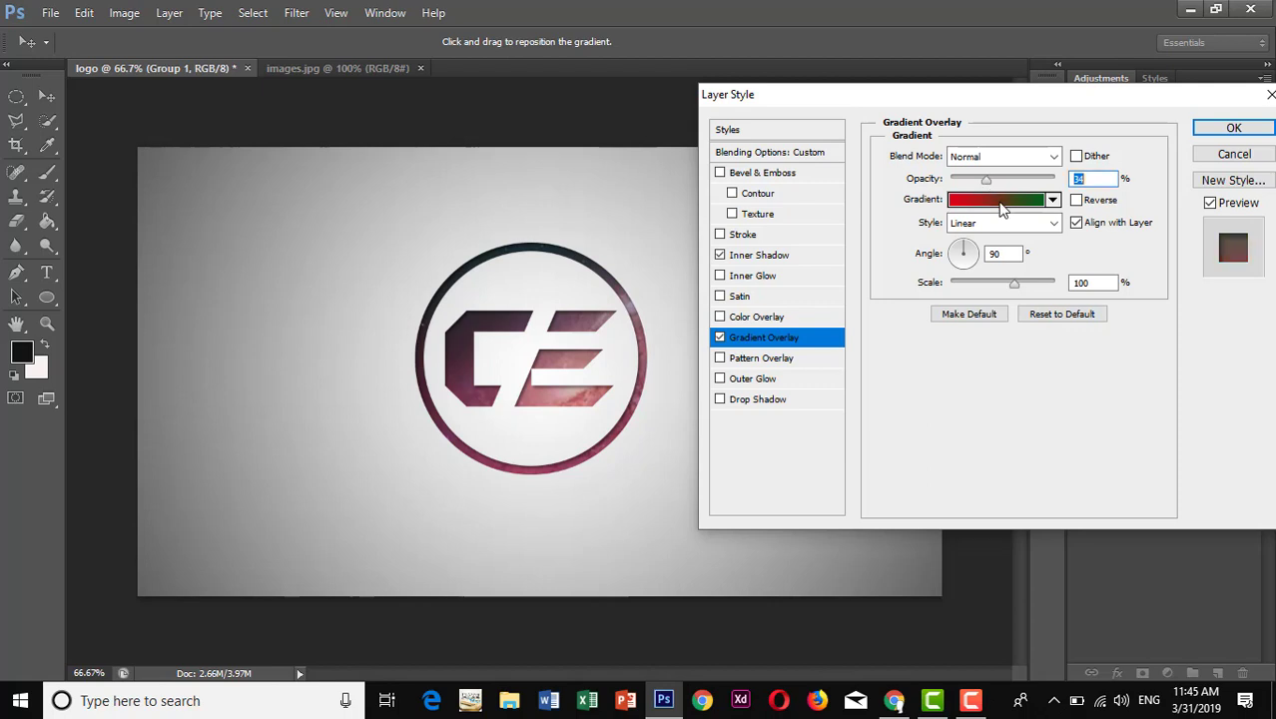
Switch the overlay to the Foreground to Background gradient at near-zero opacity.
click(1026, 200)
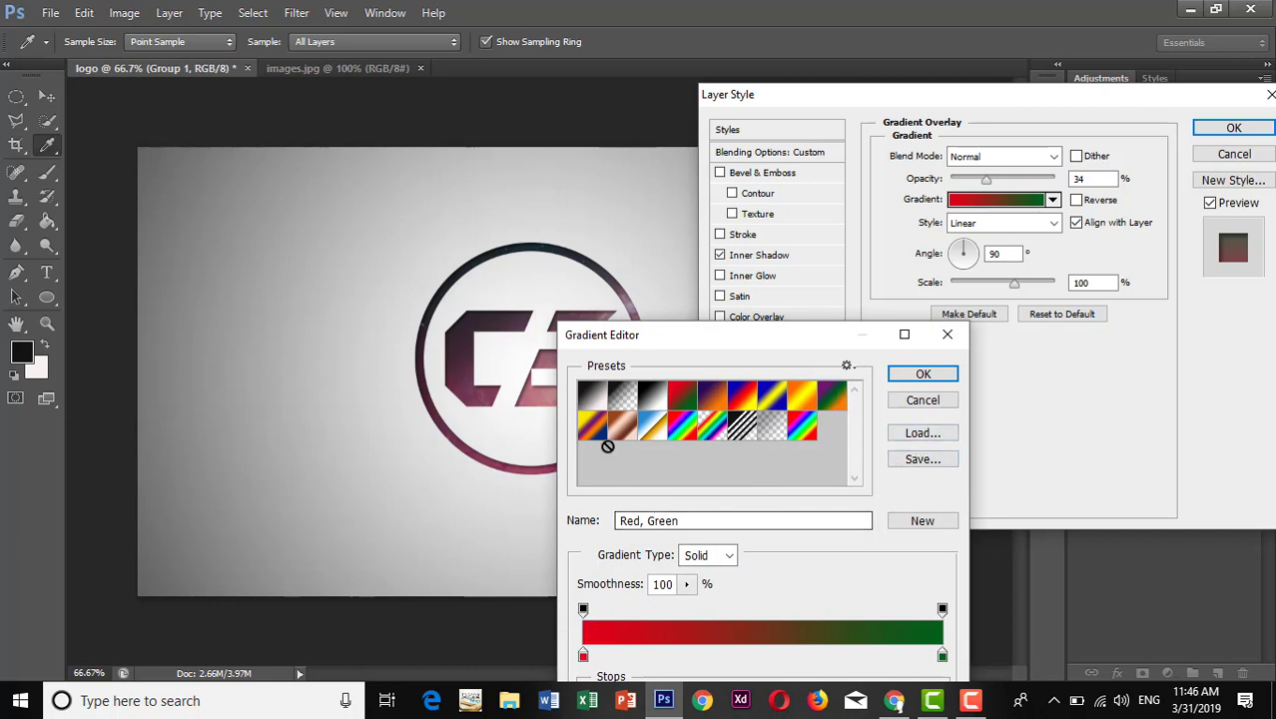
click(601, 408)
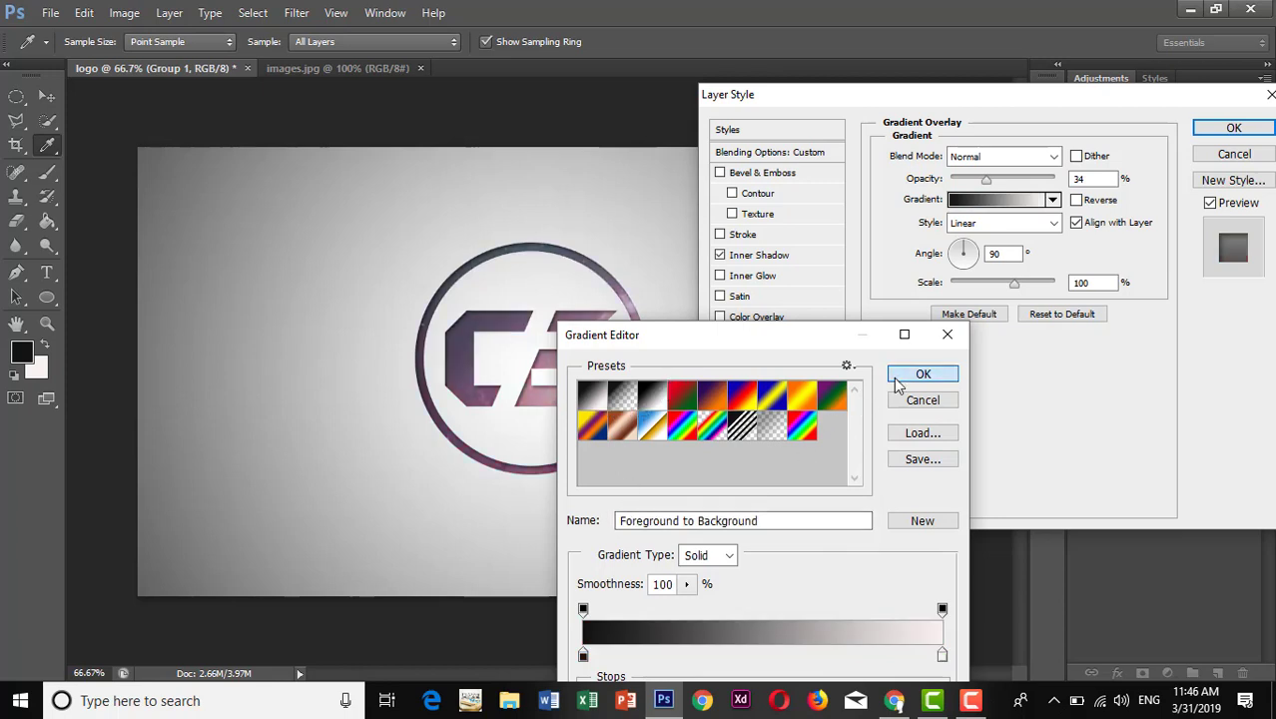
click(925, 375)
mouse_move(986, 179)
mouse_down()
mouse_move(997, 180)
mouse_move(954, 193)
mouse_up()
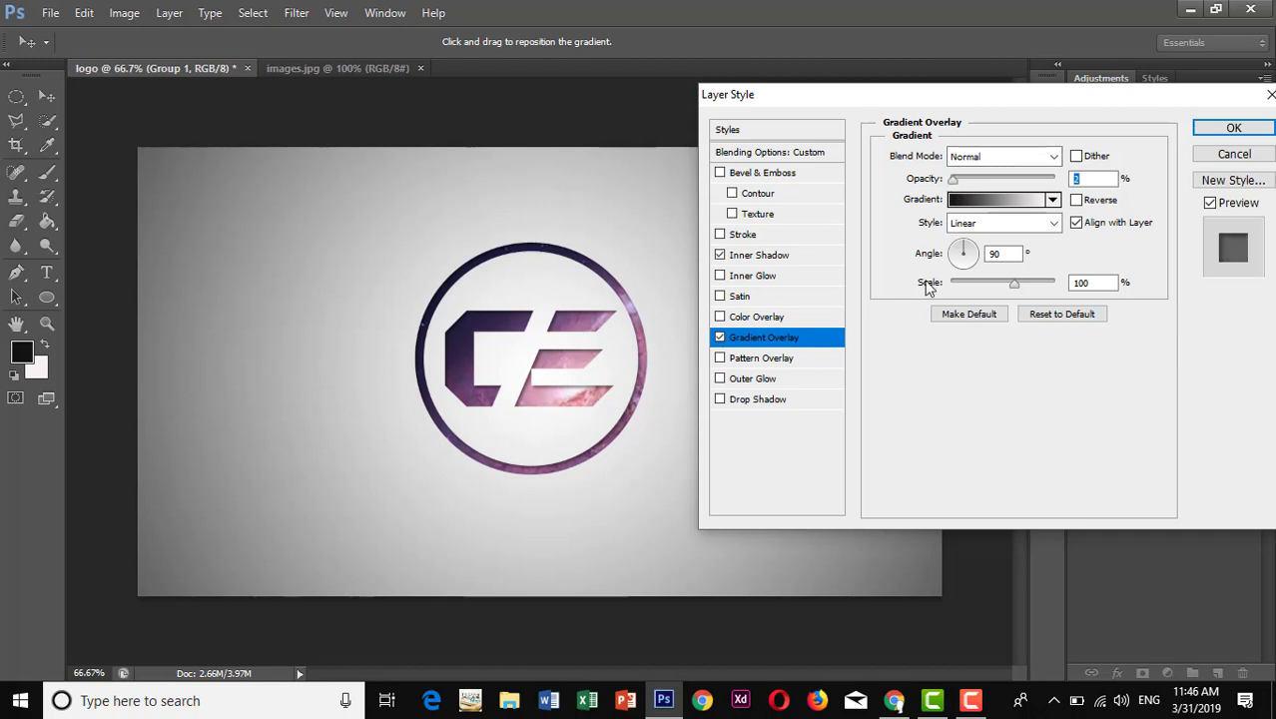
Add a grey #a49e9e drop shadow at 80% opacity with wider spread, and apply the layer effects.
click(789, 401)
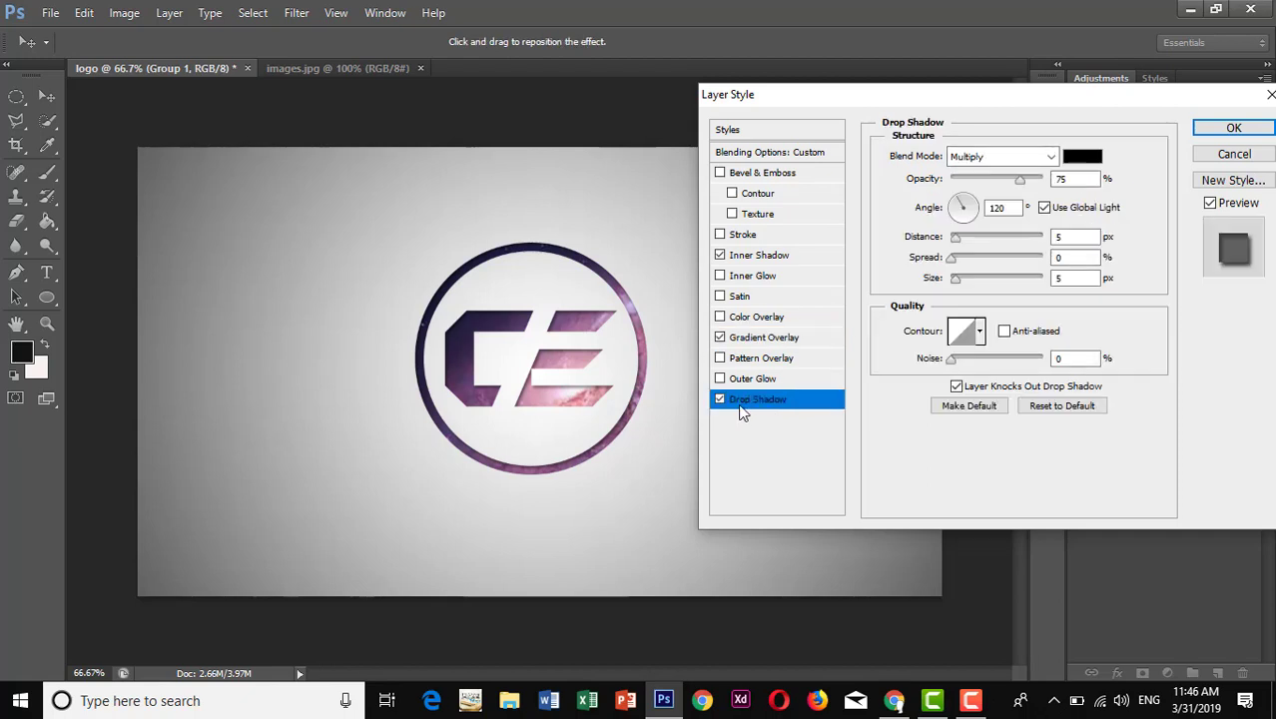
click(1083, 157)
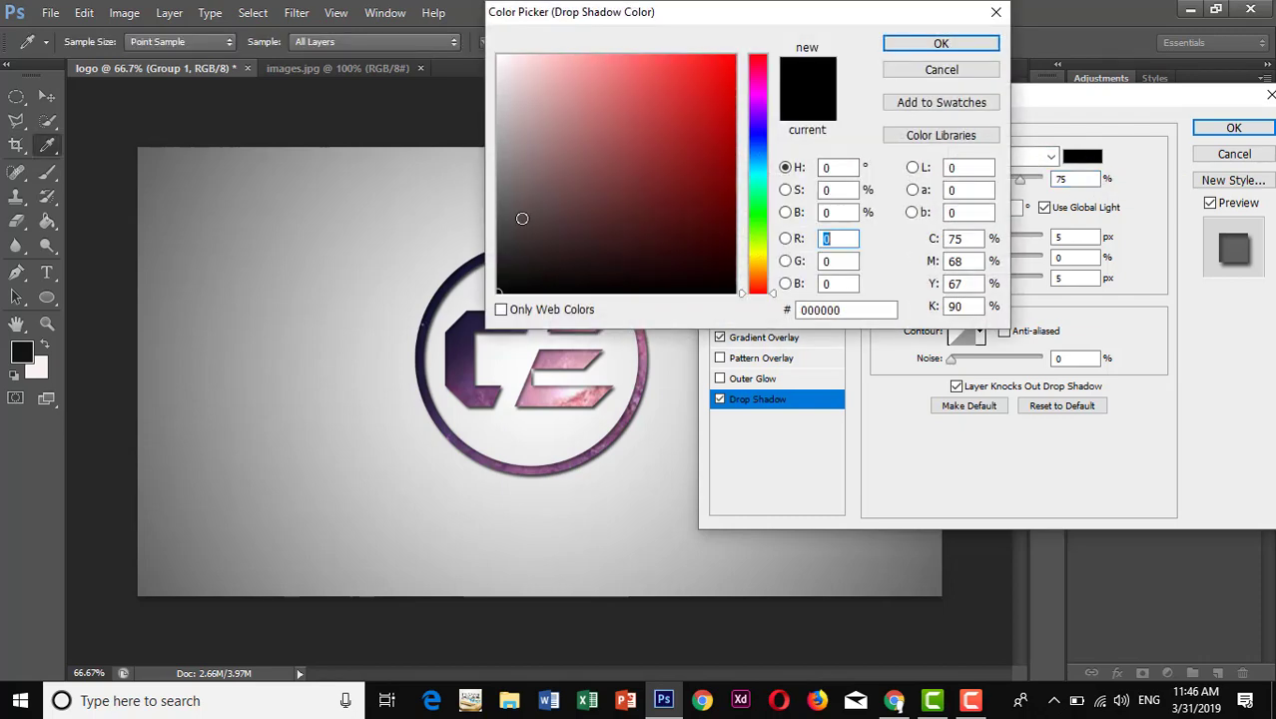
click(505, 139)
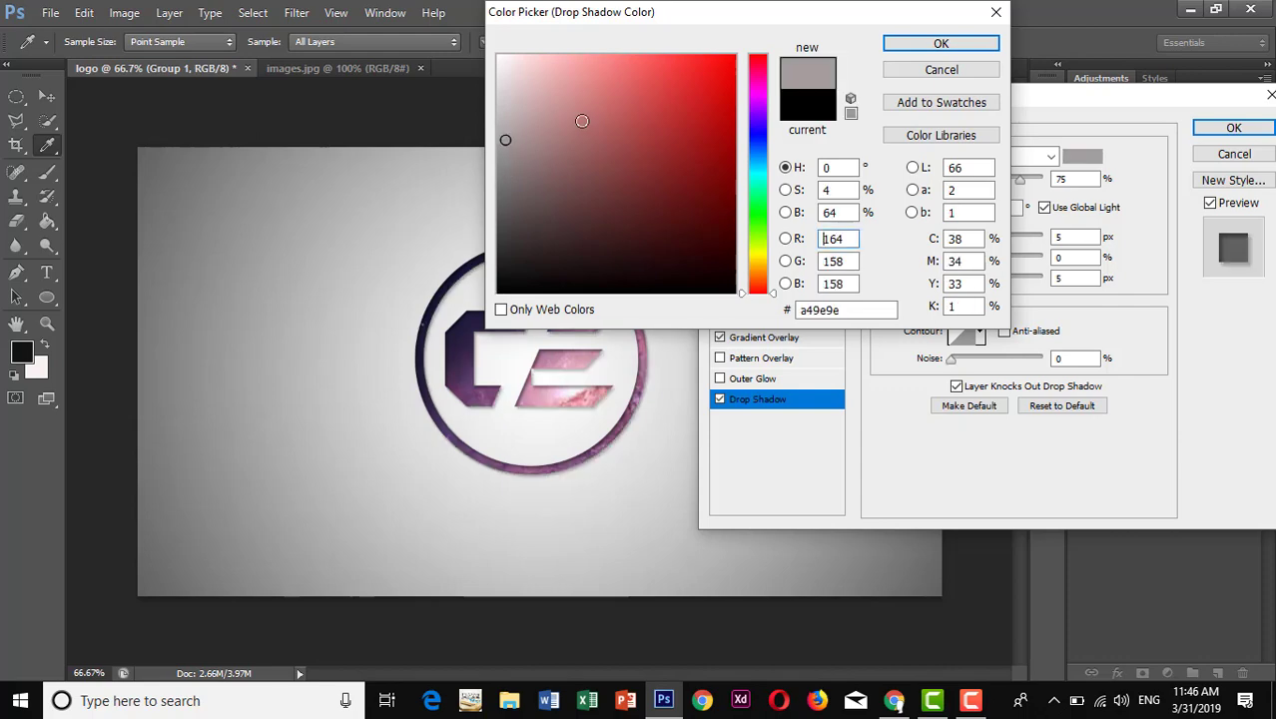
click(897, 48)
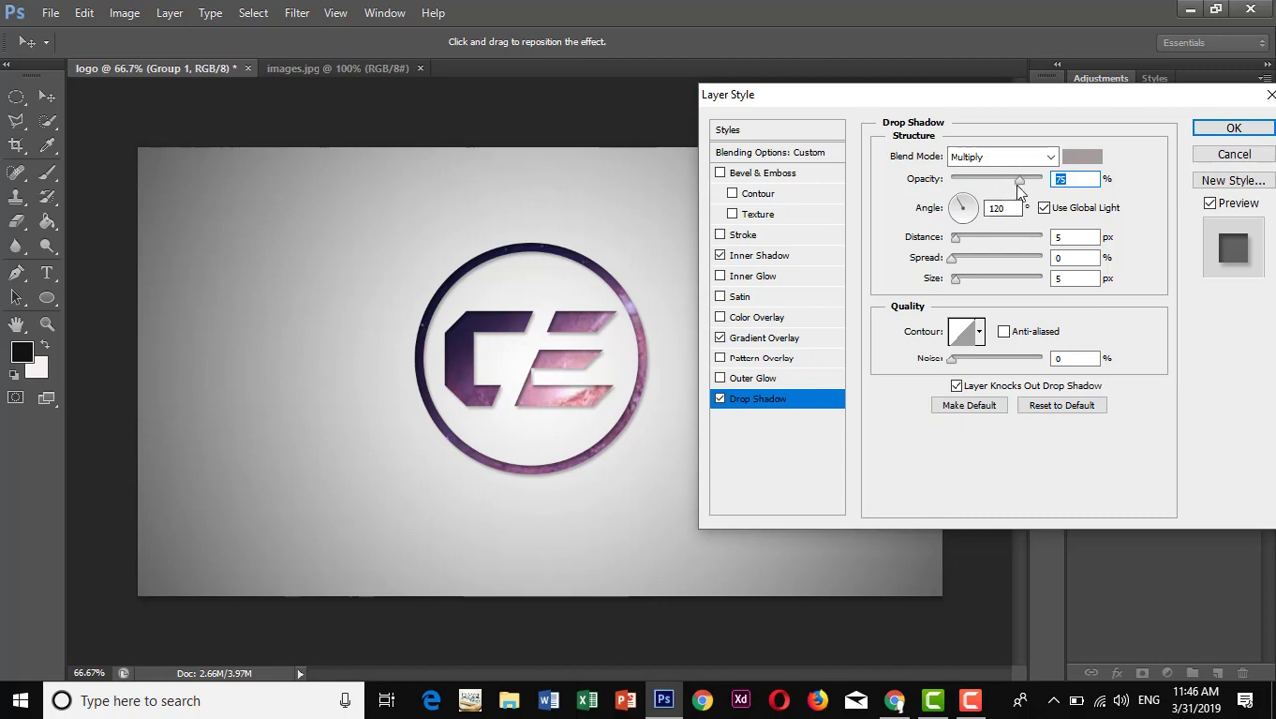
mouse_move(1021, 185)
mouse_down()
mouse_move(990, 186)
mouse_move(1021, 185)
mouse_up()
mouse_move(953, 259)
mouse_down()
mouse_move(981, 263)
mouse_move(963, 261)
mouse_up()
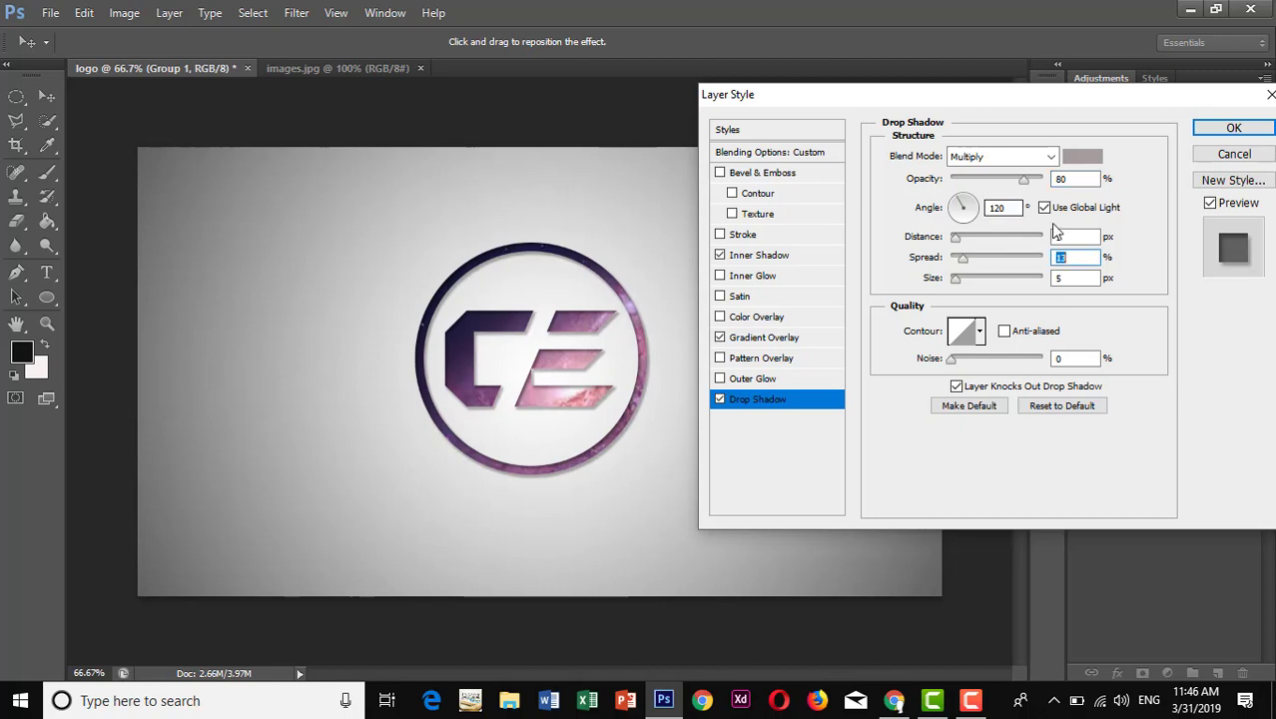
click(1233, 127)
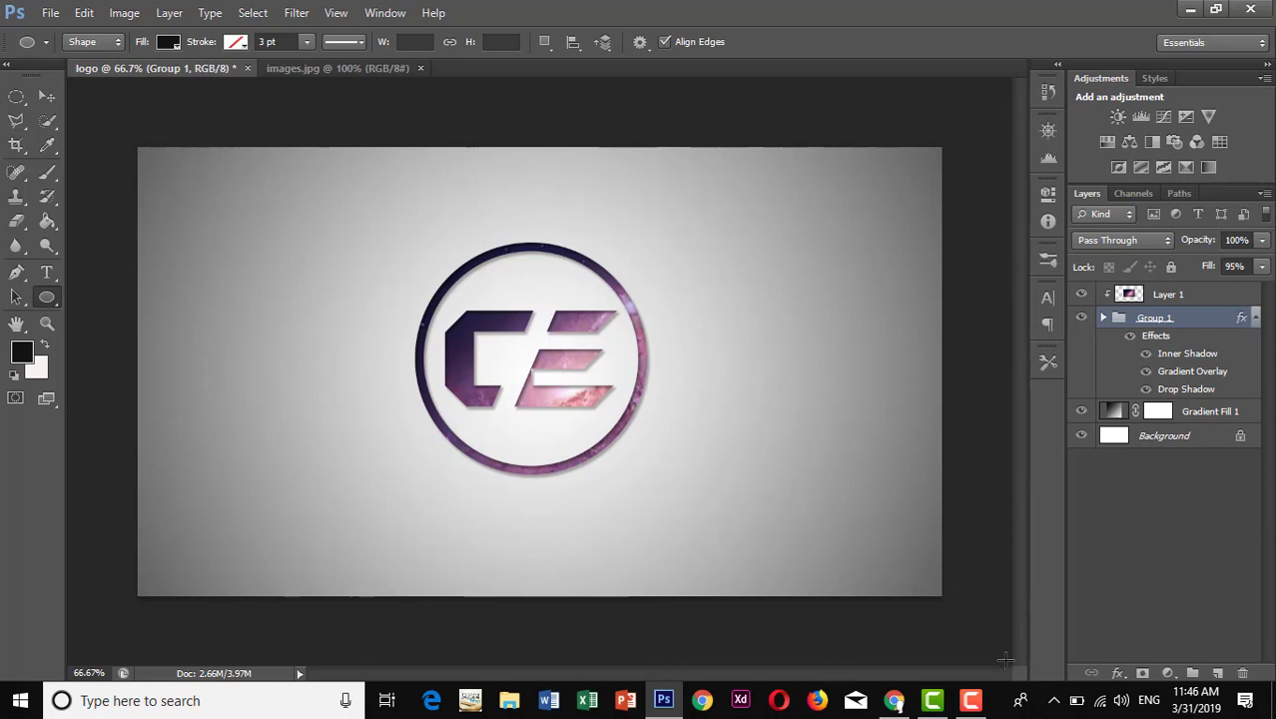
click(971, 700)
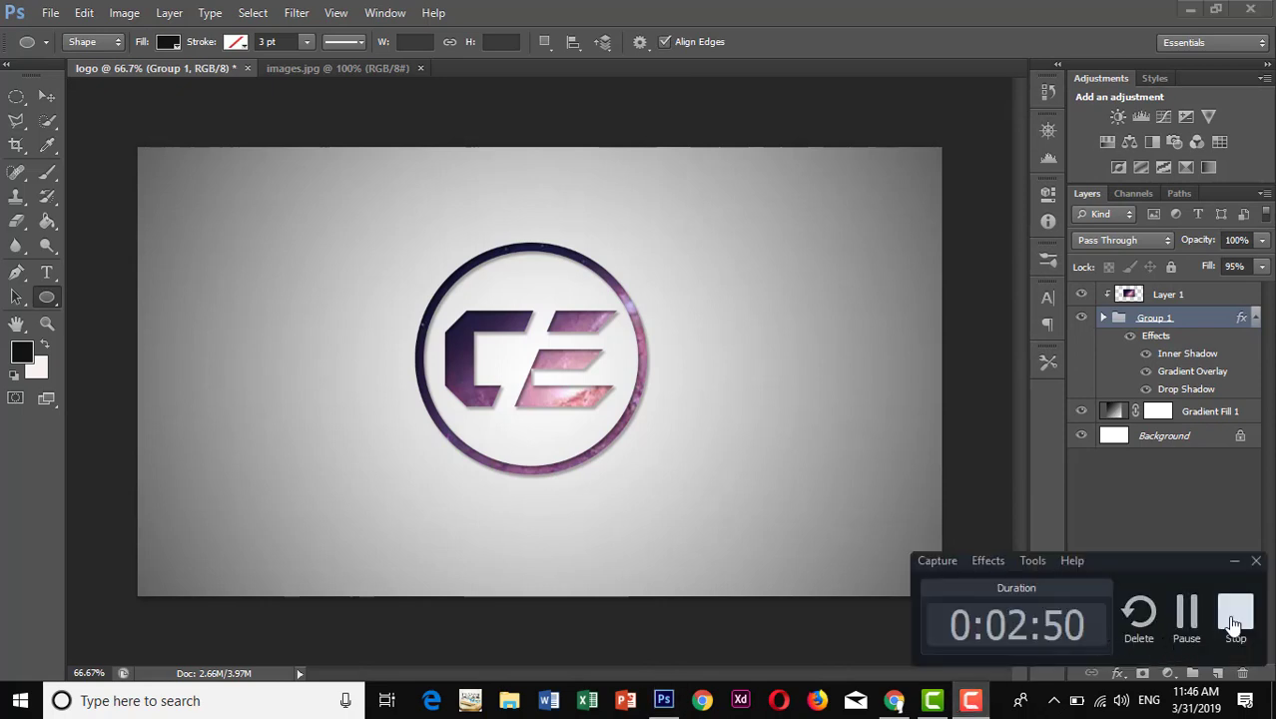